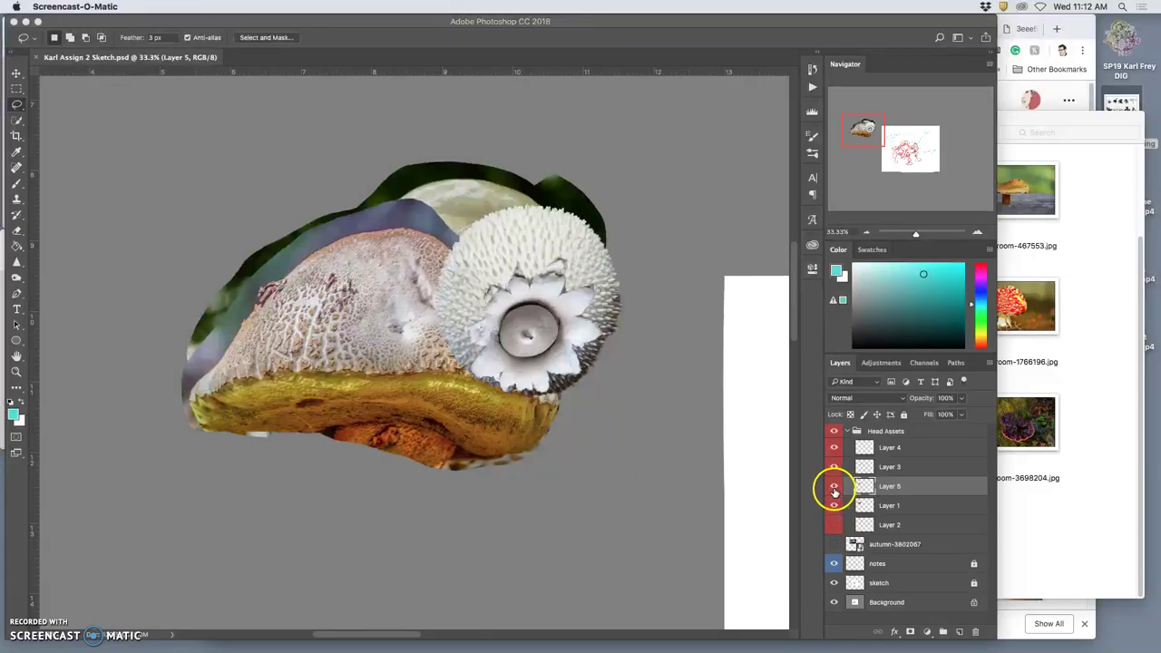
Step: Compare the head with its earlier history state before the Levels and Color Balance adjustments
left_click(810, 72)
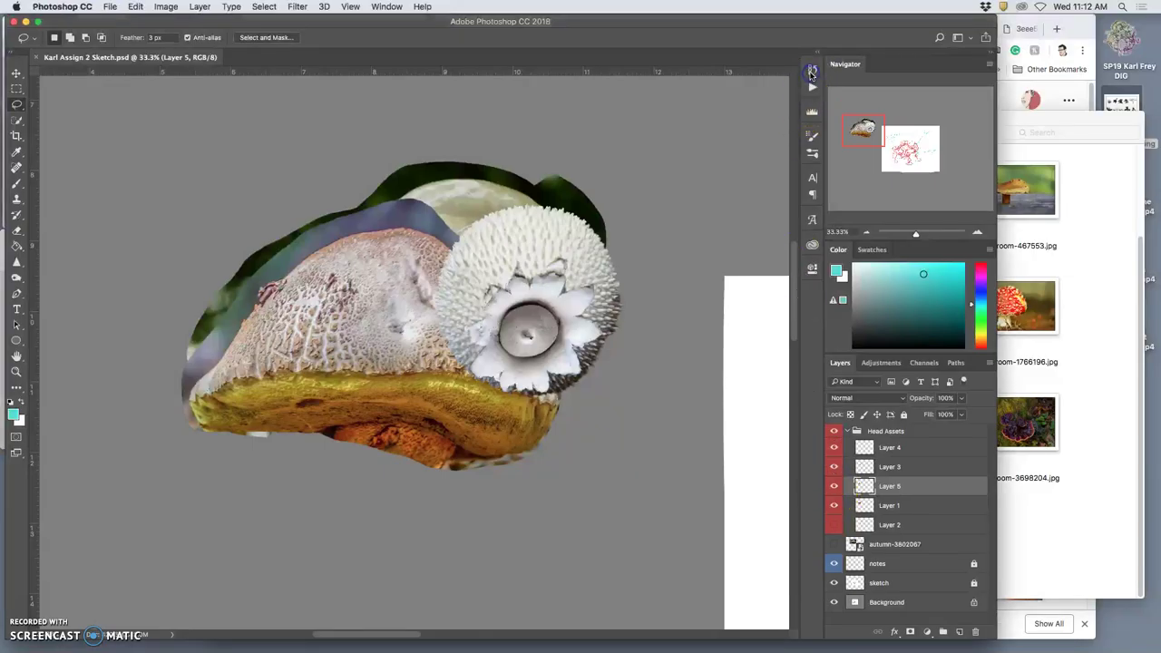
left_click(812, 72)
left_click(732, 423)
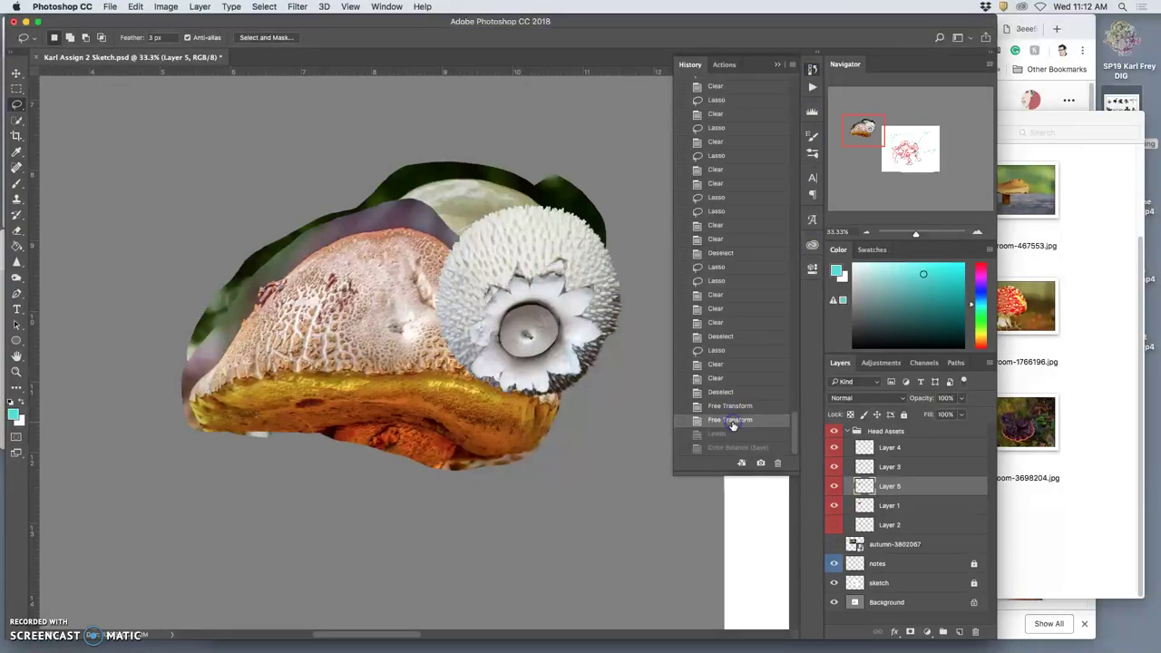
Step: Try out hue shifts on Layer 5 with a Hue/Saturation adjustment and settle on a hue of -2
left_click(166, 6)
mouse_move(202, 33)
left_click(324, 111)
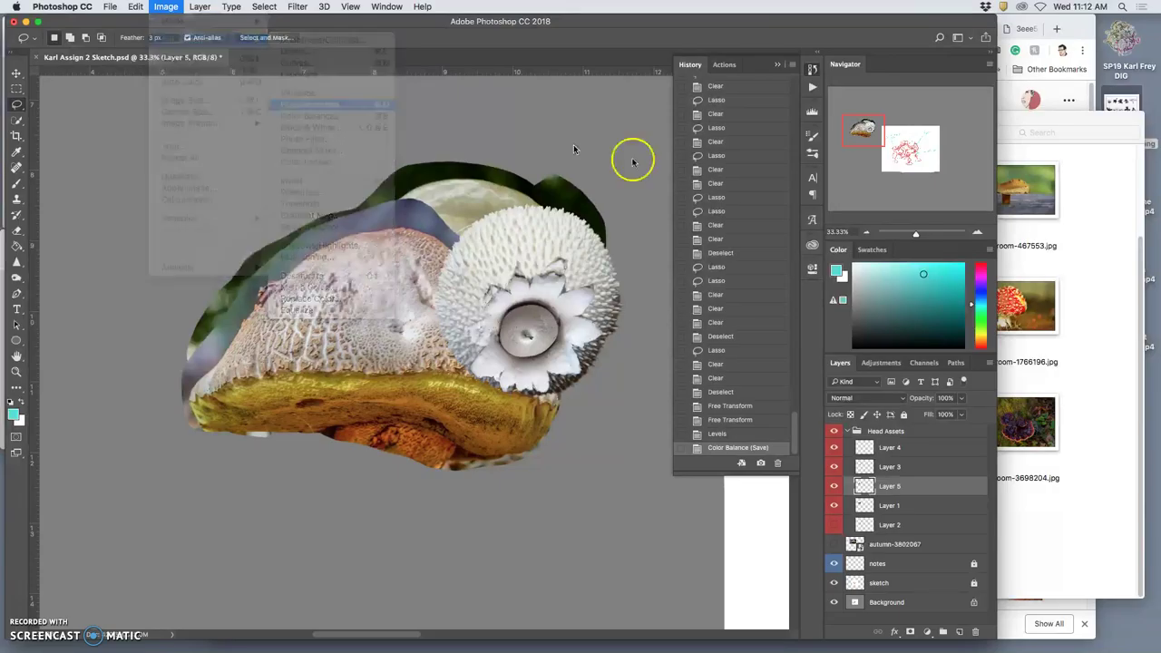
mouse_move(795, 340)
left_mouse_down()
mouse_move(775, 341)
mouse_move(823, 342)
mouse_move(786, 343)
left_mouse_up()
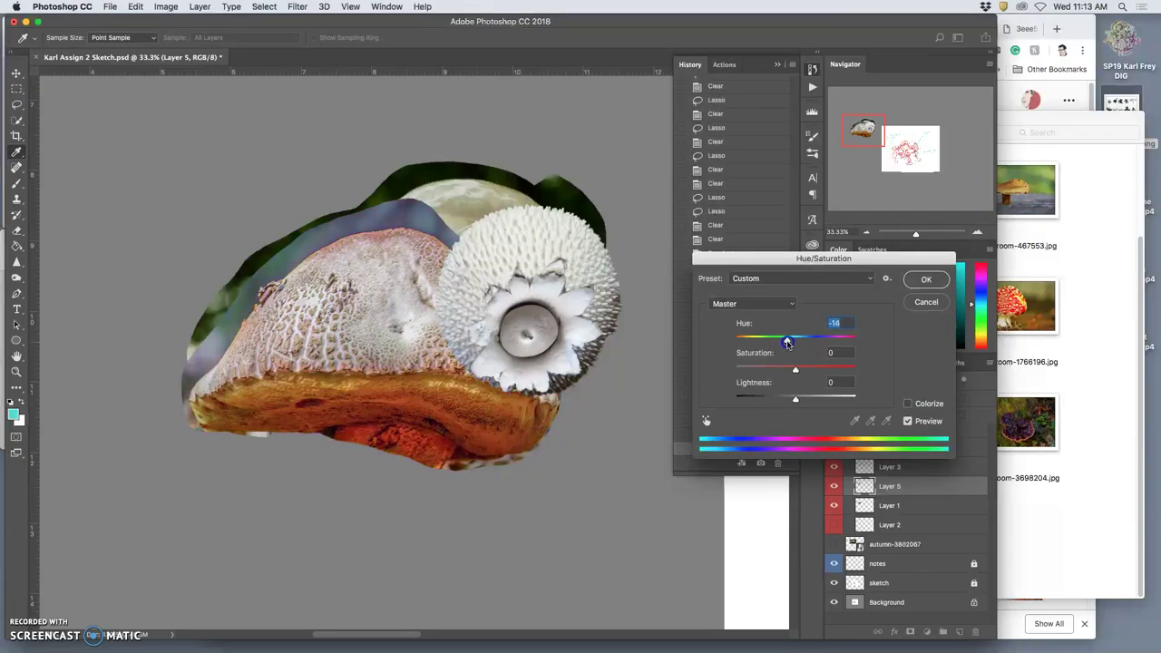
left_click_drag(787, 342, 745, 341)
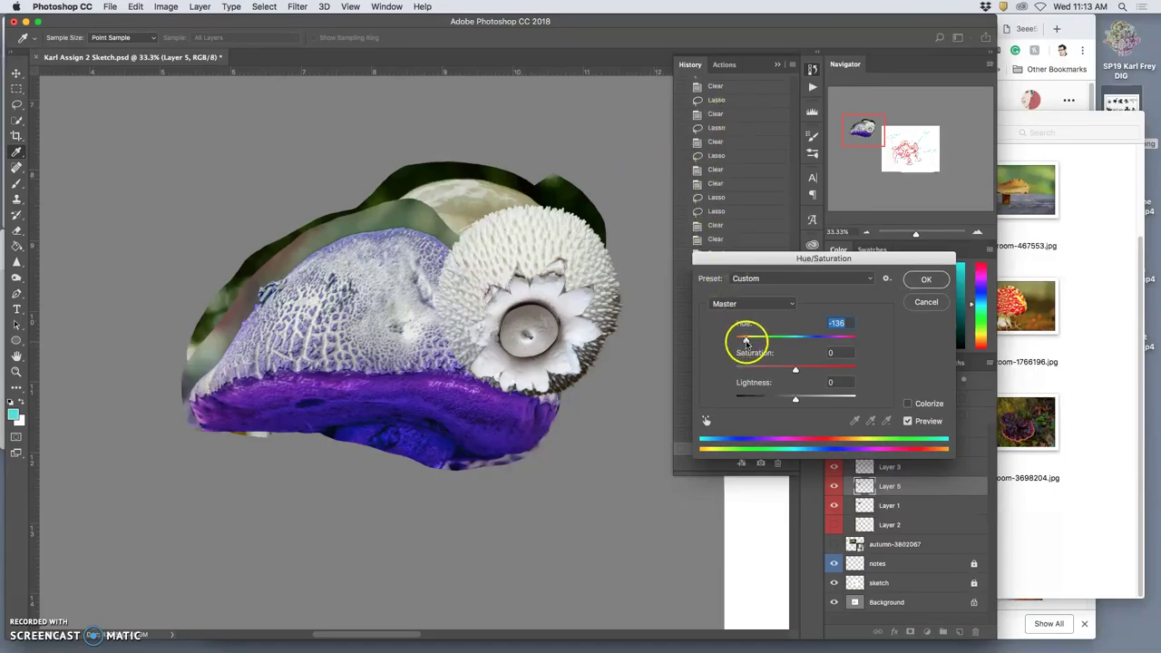
left_click_drag(747, 341, 792, 343)
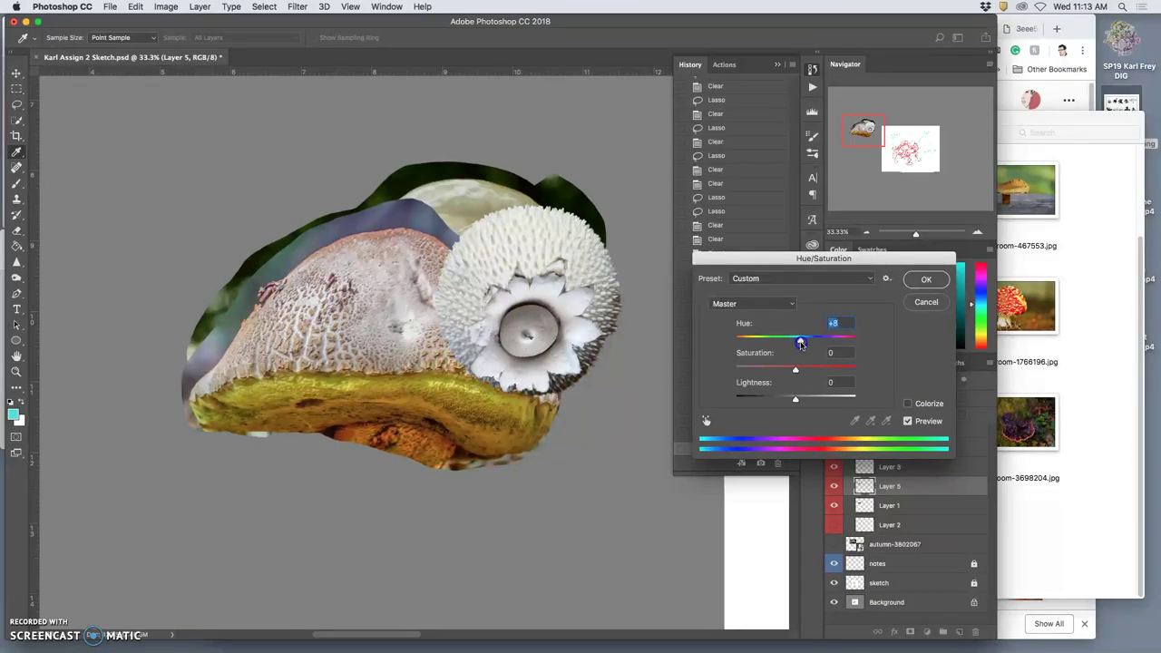
left_click_drag(801, 343, 787, 342)
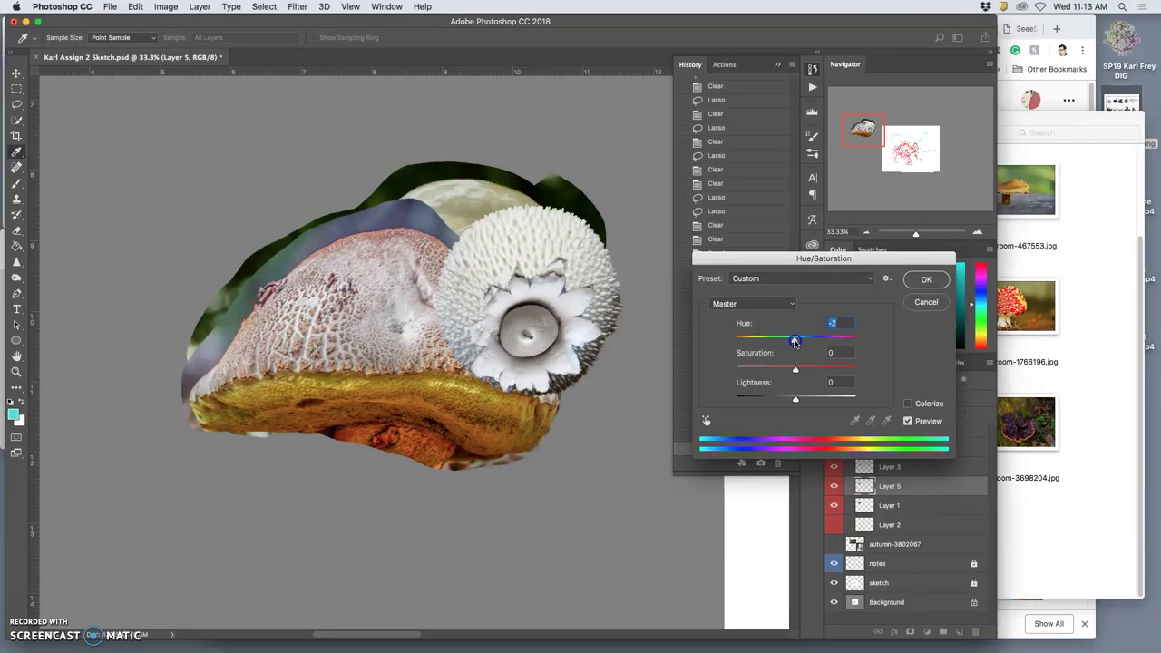
Step: Set the lightness to +2, lower the saturation slightly, and apply the Hue/Saturation adjustment
left_click(798, 401)
mouse_move(798, 402)
left_mouse_down()
mouse_move(812, 402)
mouse_move(786, 401)
mouse_move(796, 402)
left_mouse_up()
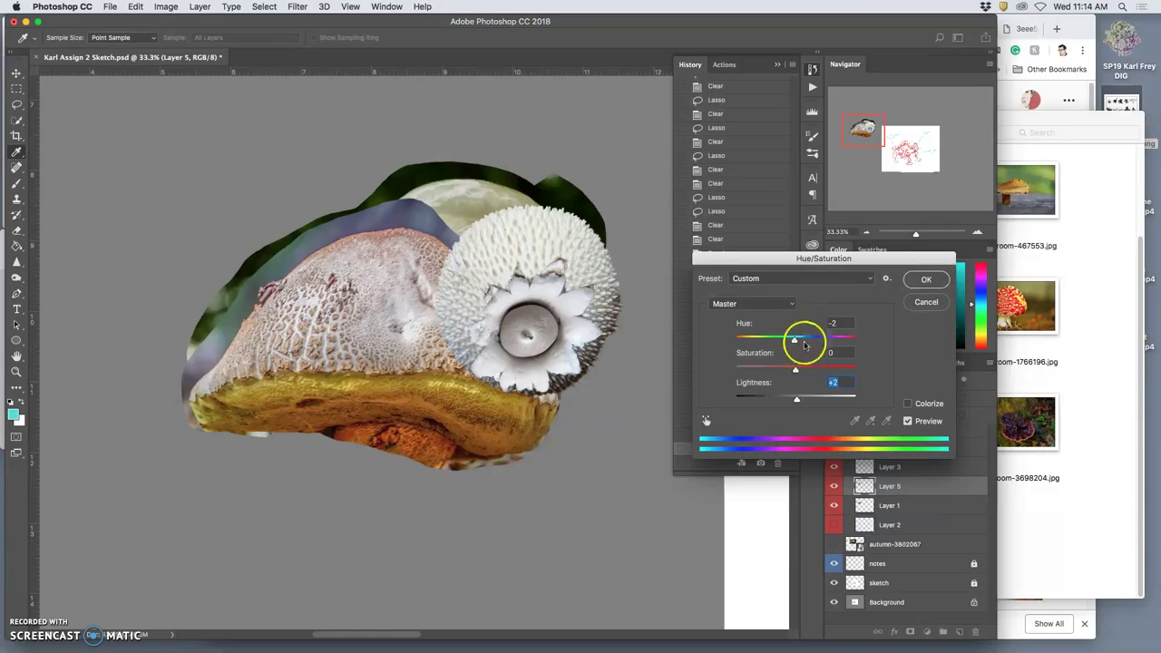
left_click_drag(802, 371, 769, 372)
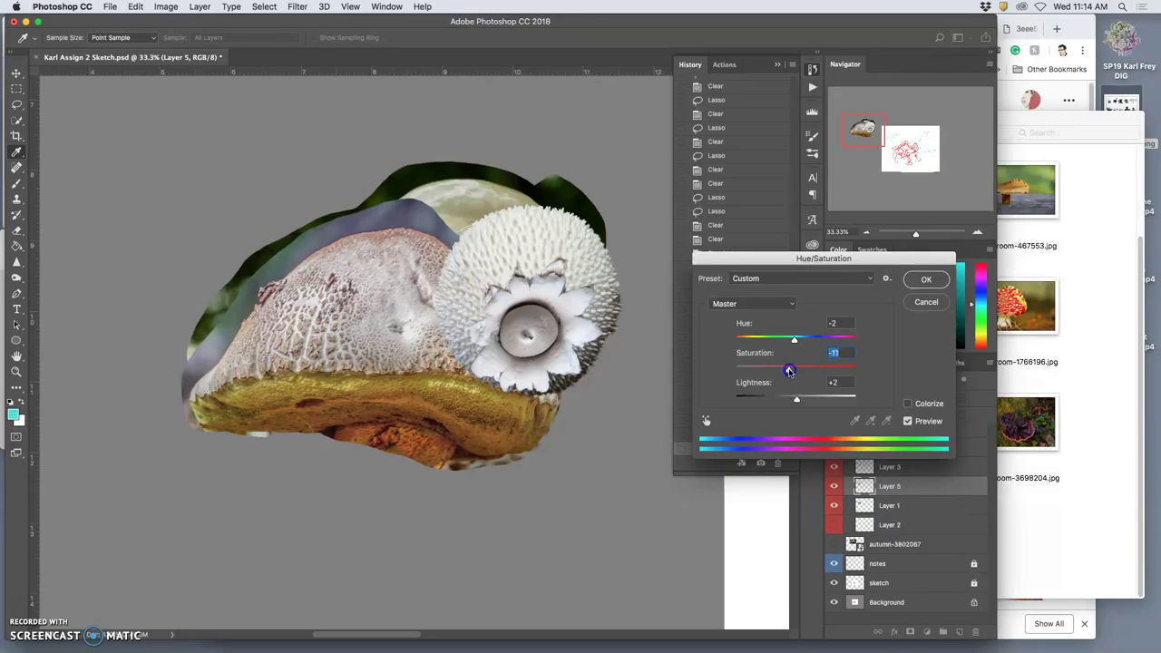
left_click(918, 284)
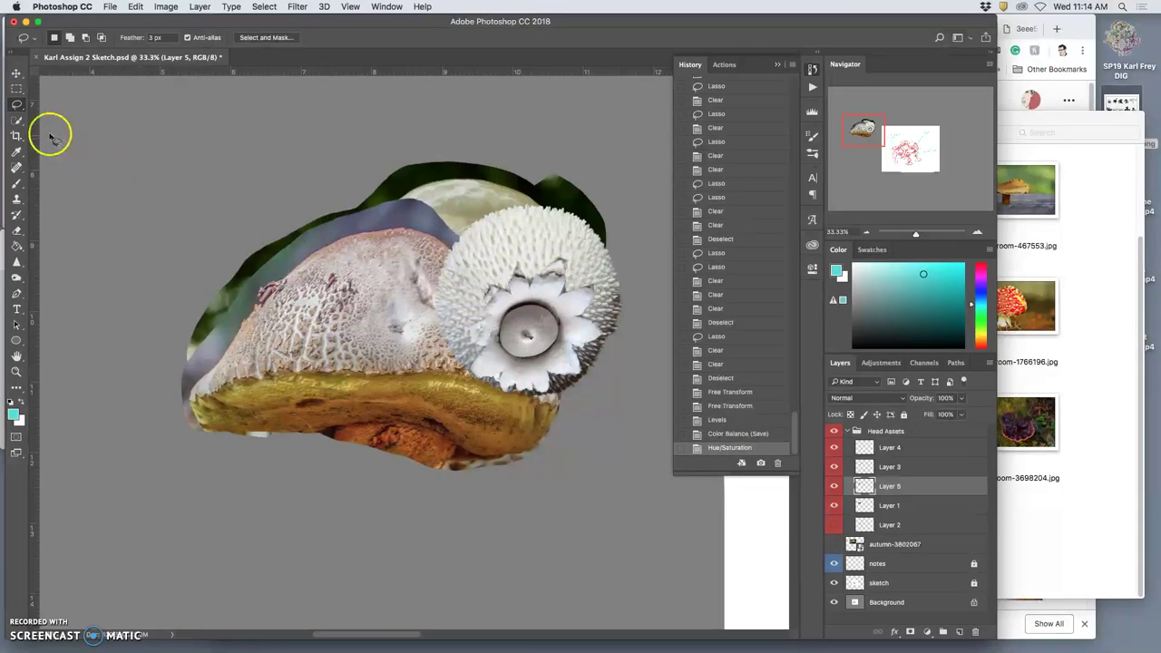
Step: Select the bluish background around the brown mushroom cap on Layer 5 with a 62 px Quick Selection brush and delete it
left_click(17, 120)
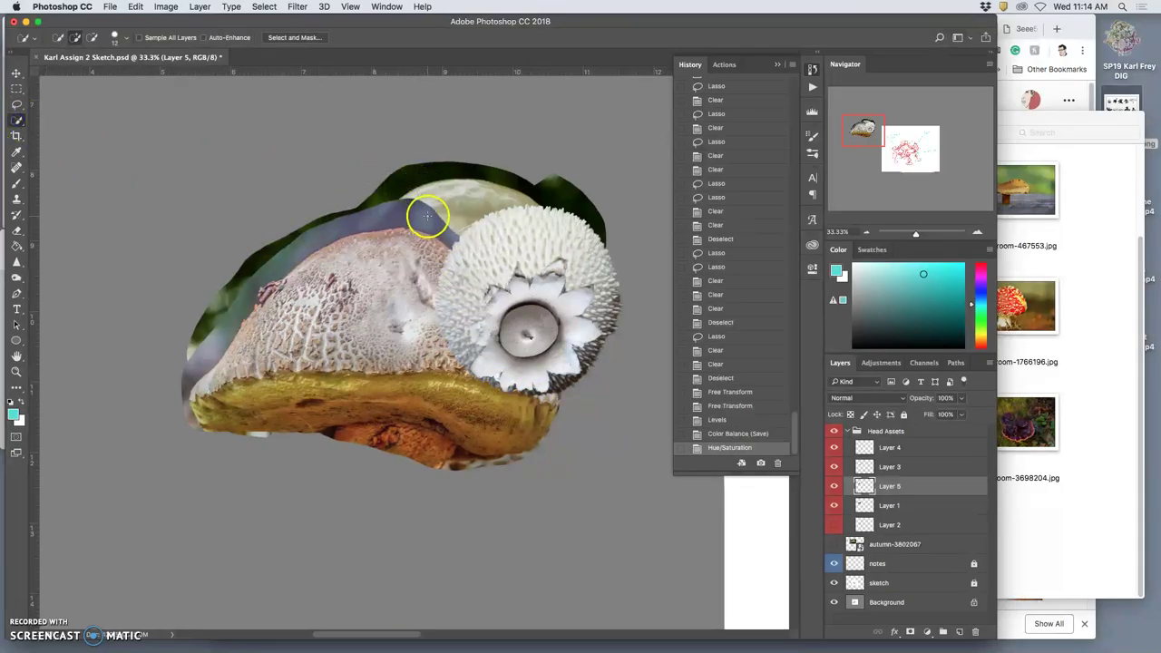
left_click(114, 37)
left_click(163, 68)
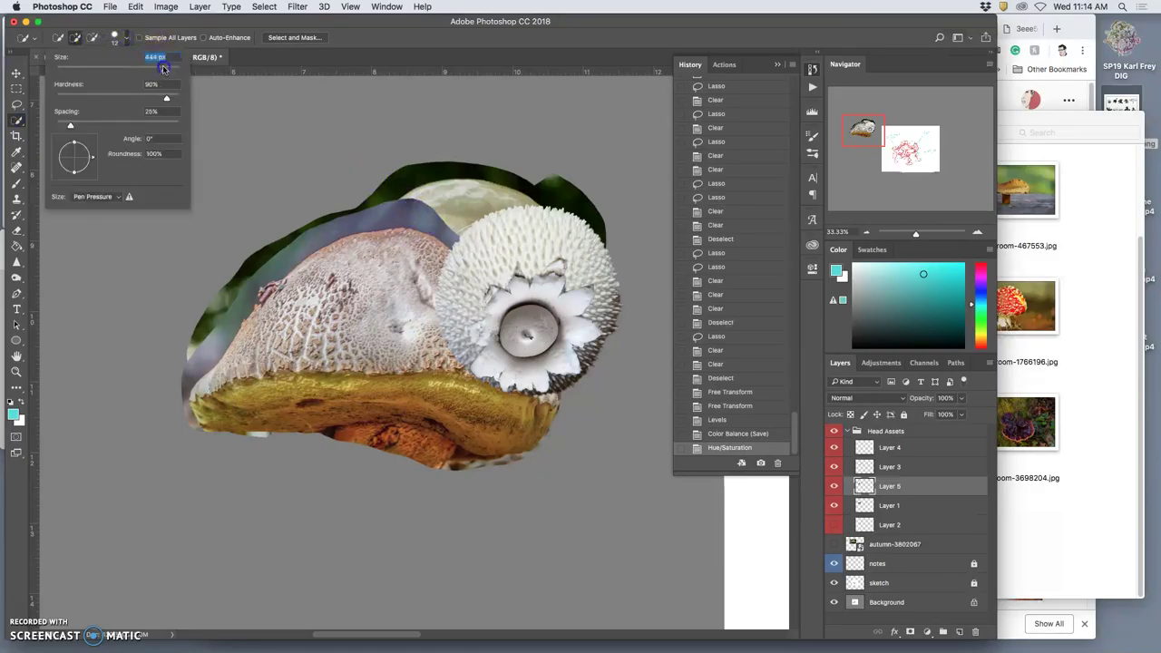
left_click(107, 68)
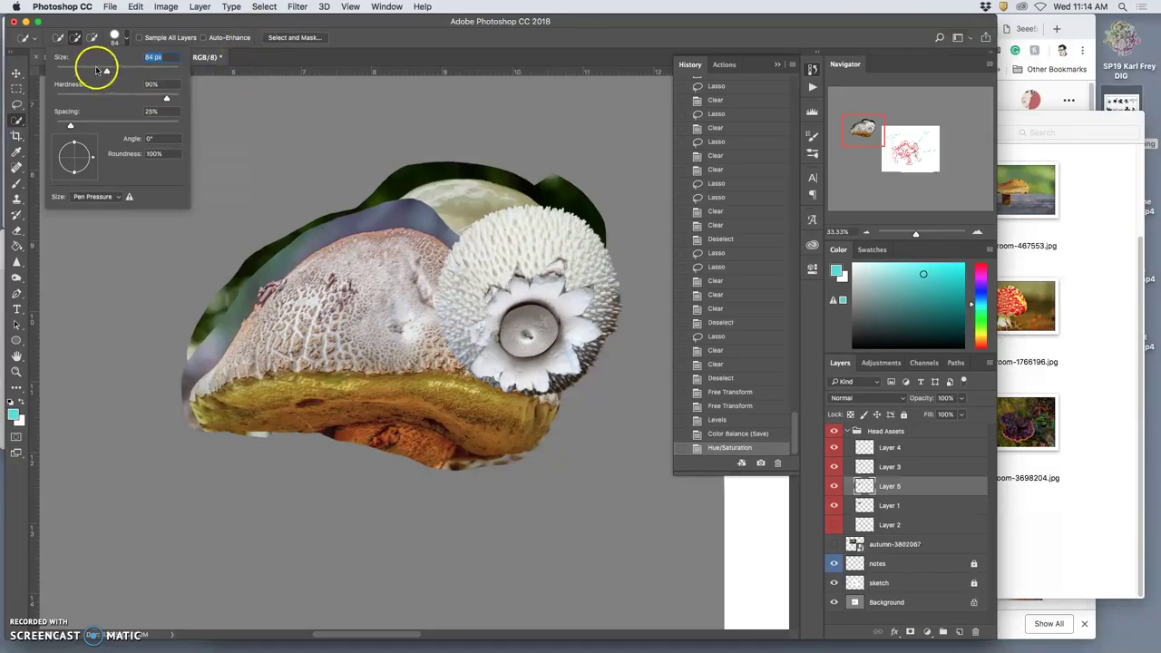
left_click(93, 69)
left_click(449, 230)
mouse_move(445, 235)
left_mouse_down()
mouse_move(387, 217)
mouse_move(328, 230)
left_mouse_up()
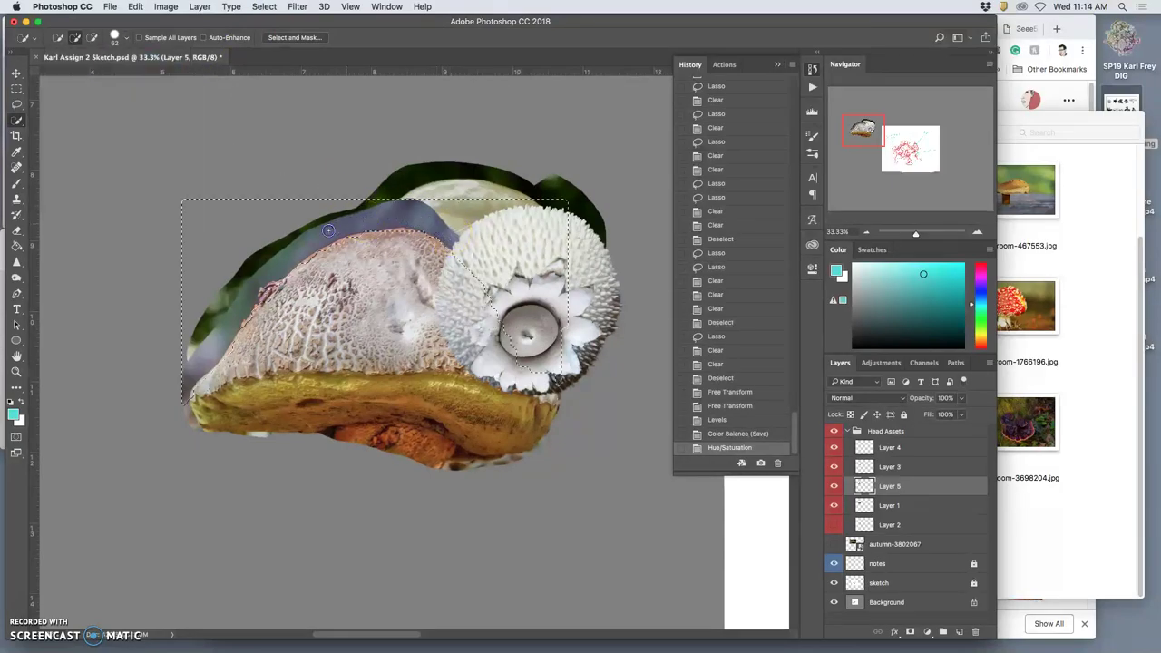
mouse_move(293, 307)
left_mouse_down()
mouse_move(254, 385)
mouse_move(262, 347)
left_mouse_up()
key("super+equal")
key("super+equal")
key("super+equal")
key("super+equal")
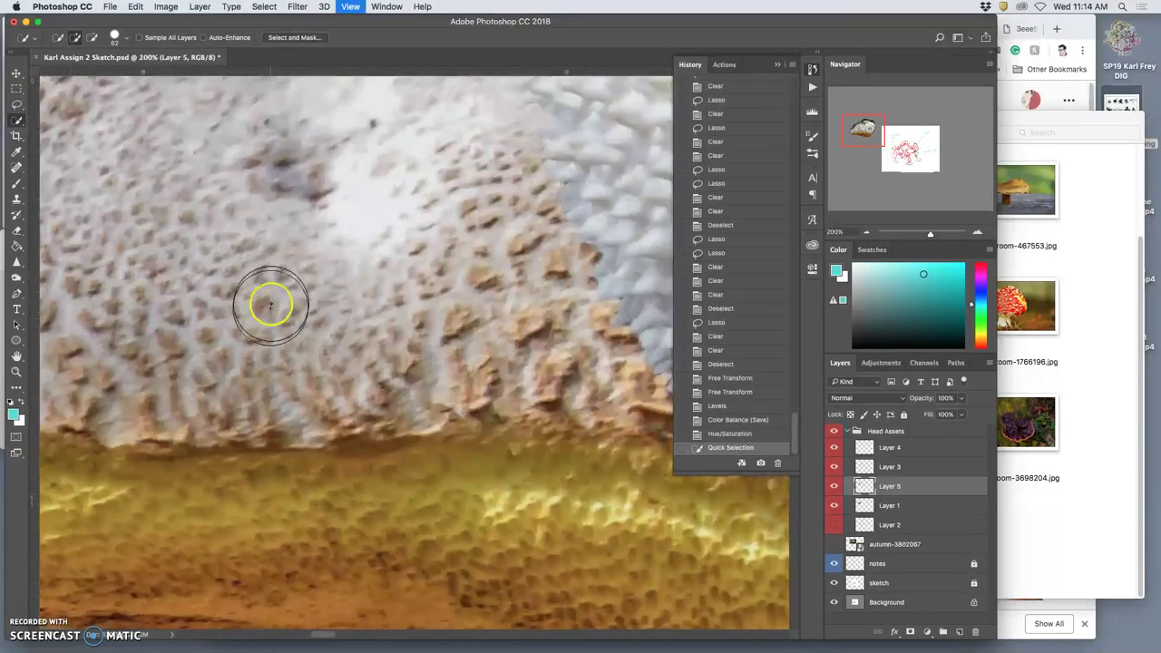
mouse_move(255, 231)
left_mouse_down()
mouse_move(477, 354)
mouse_move(324, 264)
mouse_move(417, 296)
left_mouse_up()
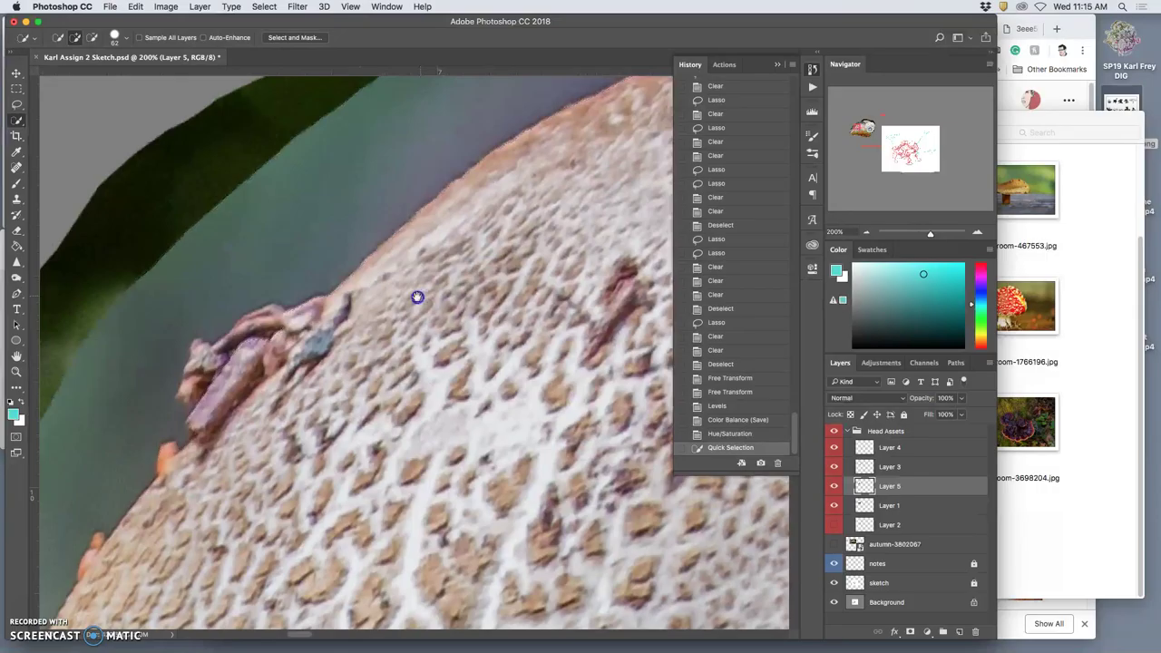
mouse_move(337, 317)
left_mouse_down()
mouse_move(345, 272)
mouse_move(296, 314)
mouse_move(377, 254)
left_mouse_up()
key("Delete")
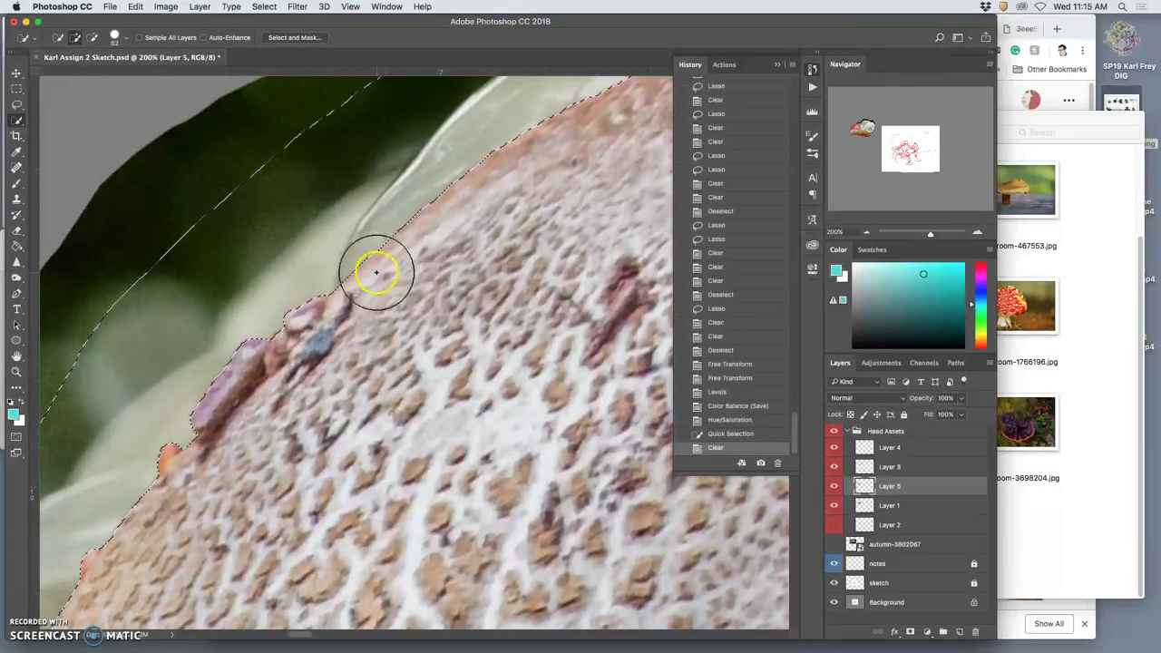
Step: Try to remove the leftover fringe at the cap's left tip using Quick Selection, and undo the deletion
key("super+h")
key("super+minus")
key("super+minus")
key("super+minus")
key("super+minus")
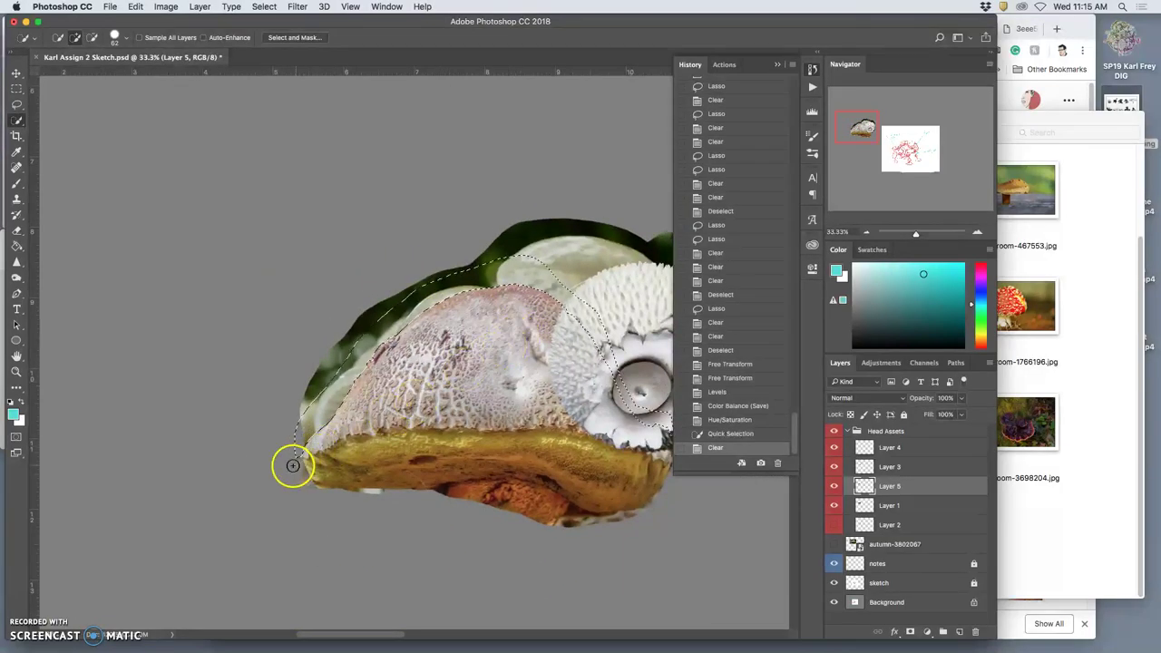
left_click(300, 479)
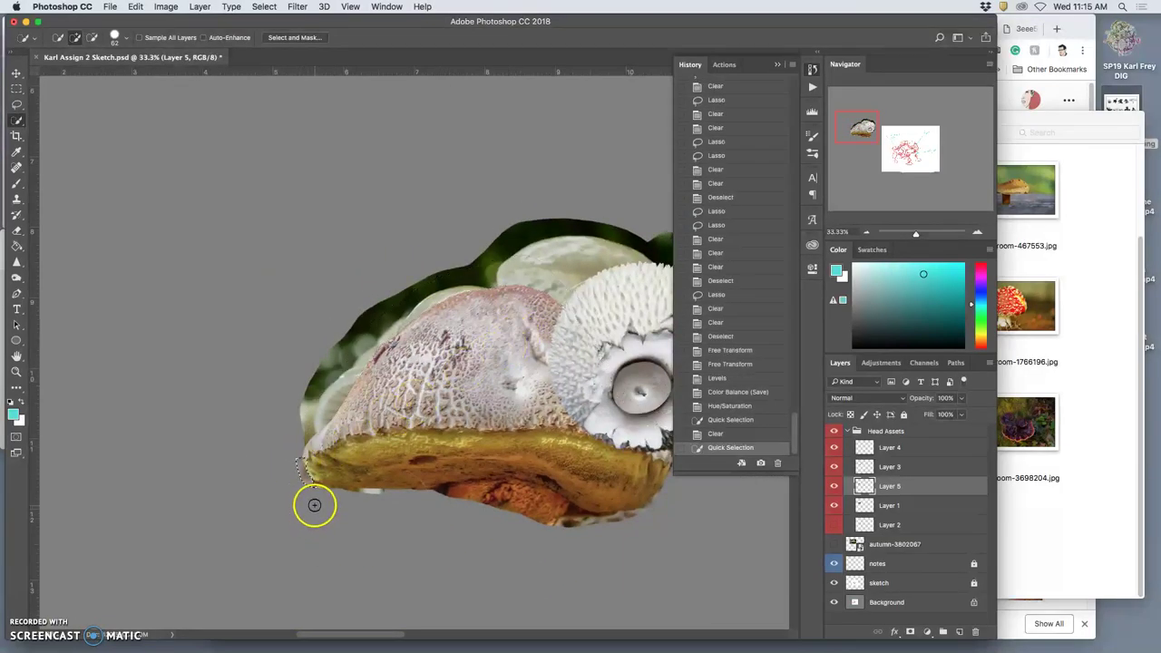
key("Delete")
left_click(334, 515)
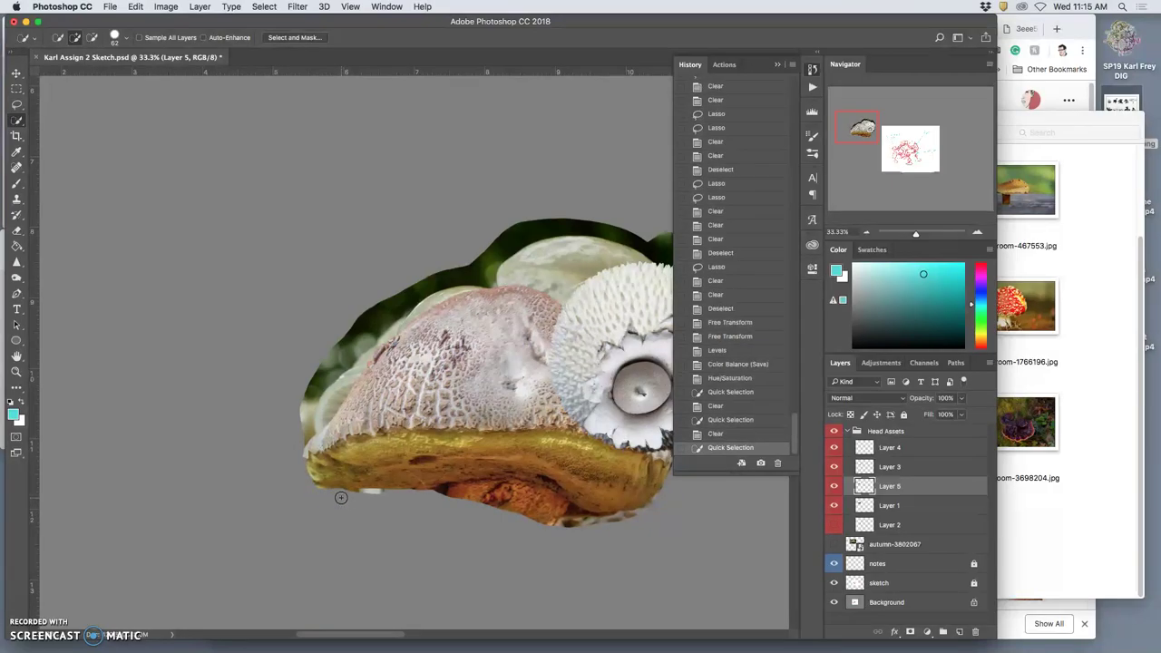
key("Delete")
key("super+z")
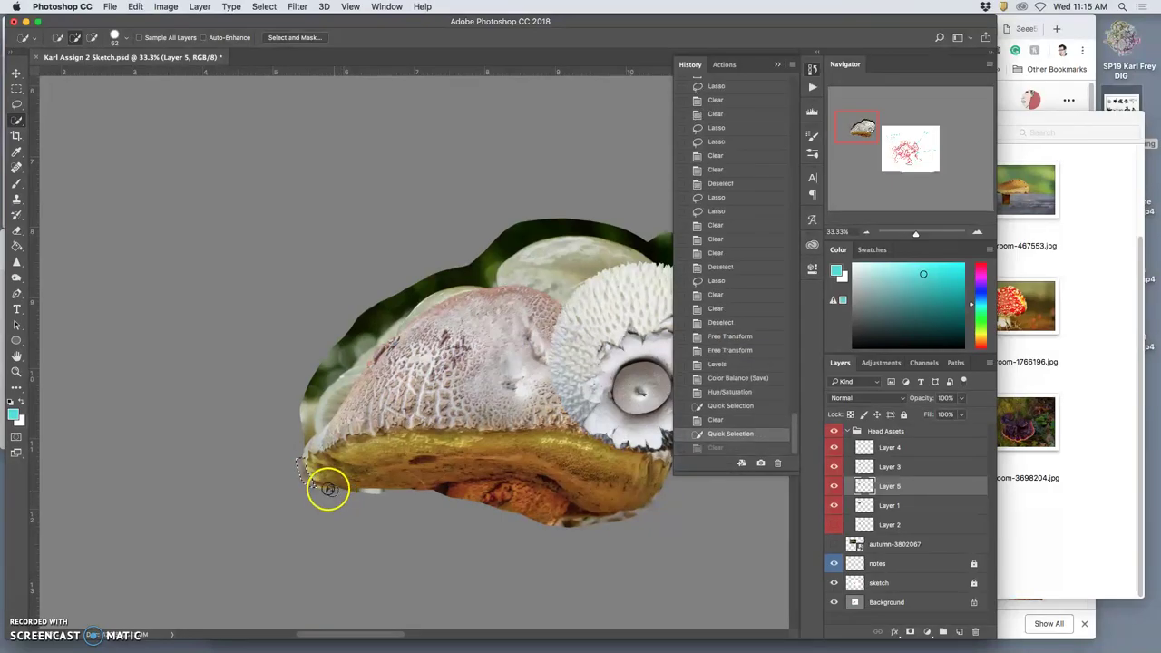
Step: Drop the current selection, then lasso and delete the leftover fringe at the cap's left tip and along its upper-left edge
key("super+equal")
key("super+equal")
left_click_drag(293, 456, 308, 339)
left_click(16, 104)
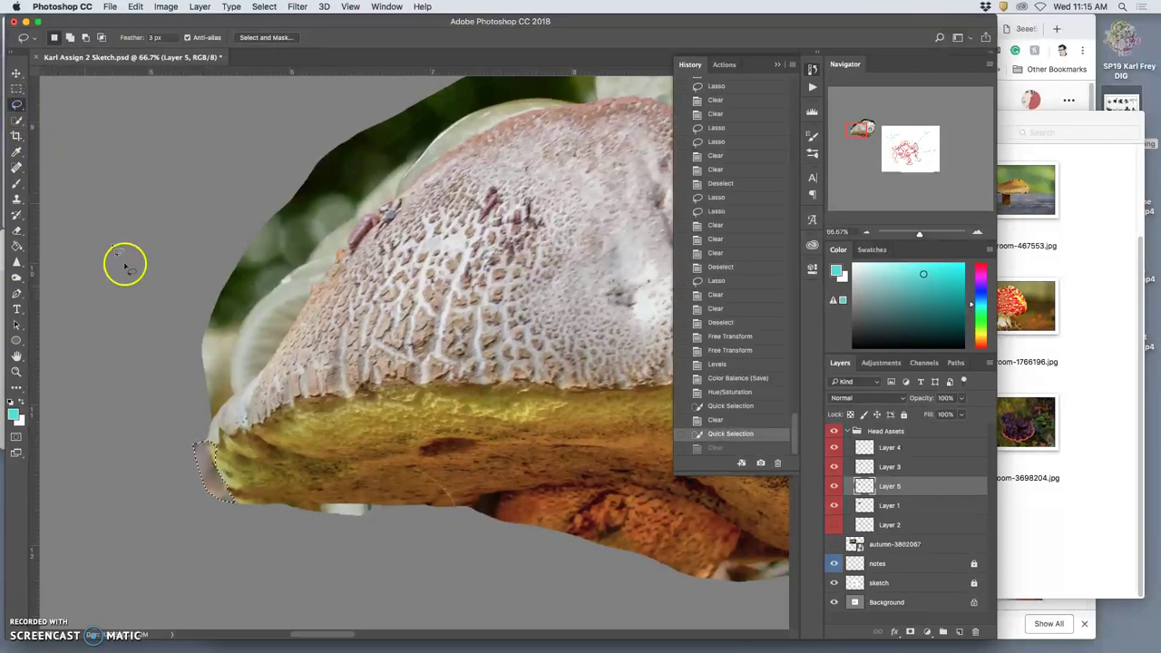
key("super+d")
left_click_drag(205, 443, 206, 441)
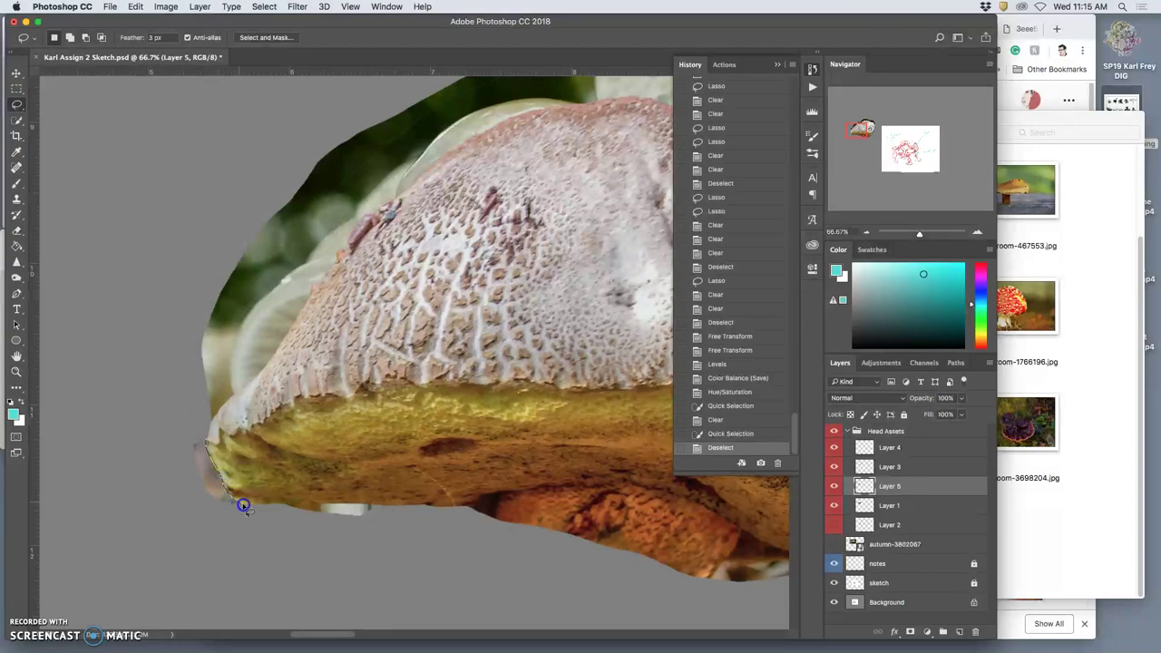
mouse_move(254, 519)
left_mouse_down()
mouse_move(156, 456)
mouse_move(171, 408)
mouse_move(192, 444)
mouse_move(159, 376)
mouse_move(219, 224)
mouse_move(406, 107)
left_mouse_up()
key("Delete")
mouse_move(406, 151)
left_mouse_down()
mouse_move(290, 262)
mouse_move(217, 365)
mouse_move(205, 419)
left_mouse_up()
key("Delete")
Step: Lasso the remaining background above the top of the cap, delete it, and clear the selection
scroll(362, 245, "up", 5)
scroll(363, 245, "right", 3)
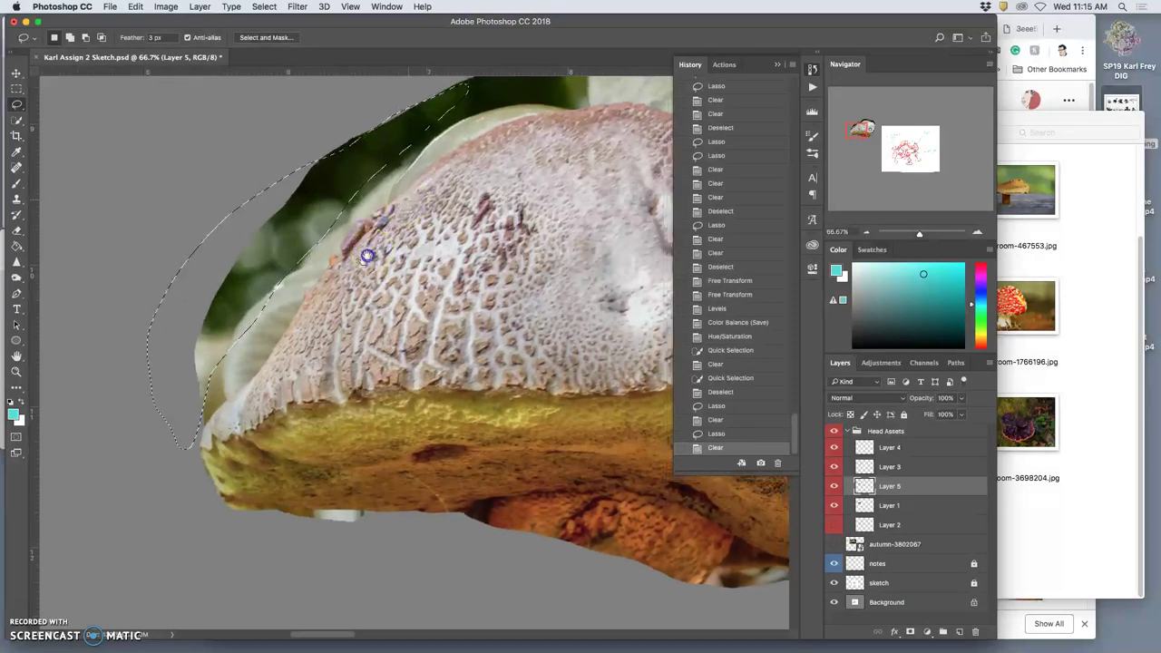
left_click(640, 275)
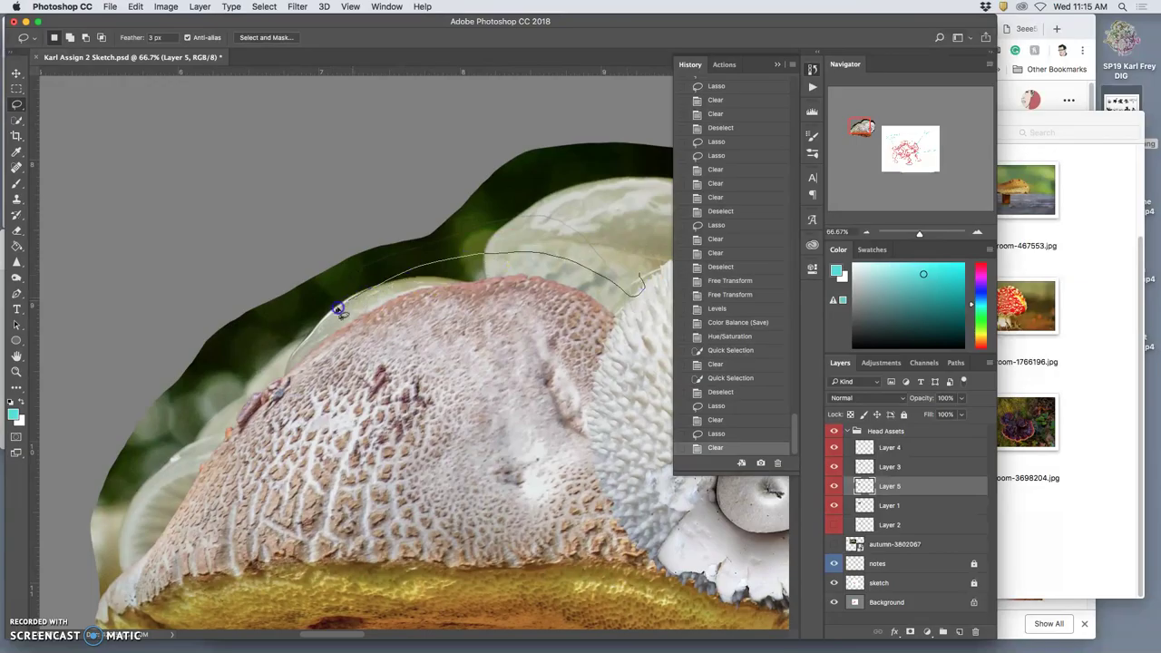
mouse_move(219, 362)
left_mouse_down()
mouse_move(308, 243)
mouse_move(519, 181)
mouse_move(624, 201)
left_mouse_up()
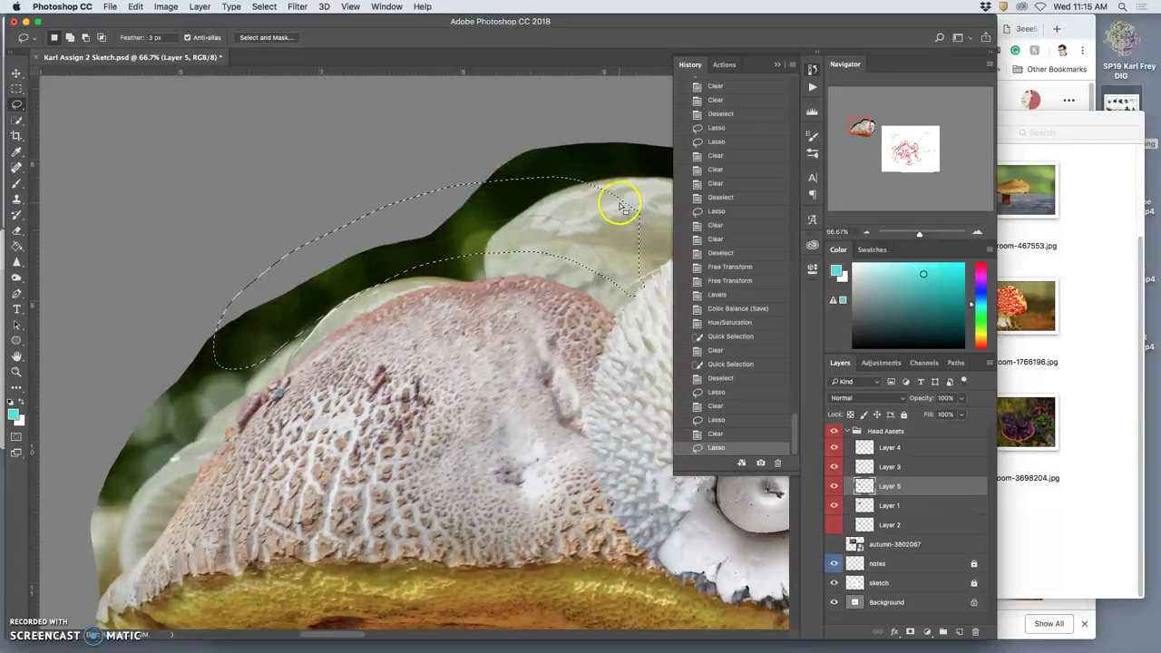
key("Delete")
key("ctrl+d")
Step: Compare the whole head with Layer 2 and Layer 5 shown and hidden
mouse_move(591, 270)
left_mouse_down()
mouse_move(469, 186)
mouse_move(480, 226)
mouse_move(445, 260)
mouse_move(406, 269)
left_mouse_up()
key("super+minus")
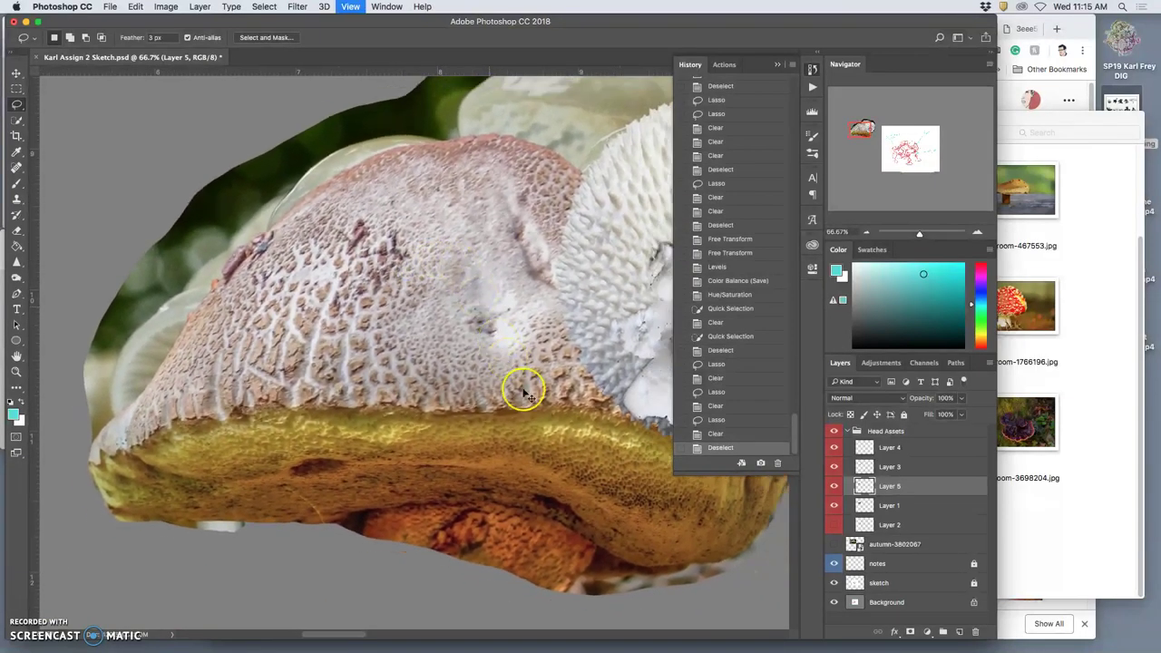
key("super+minus")
left_click(834, 525)
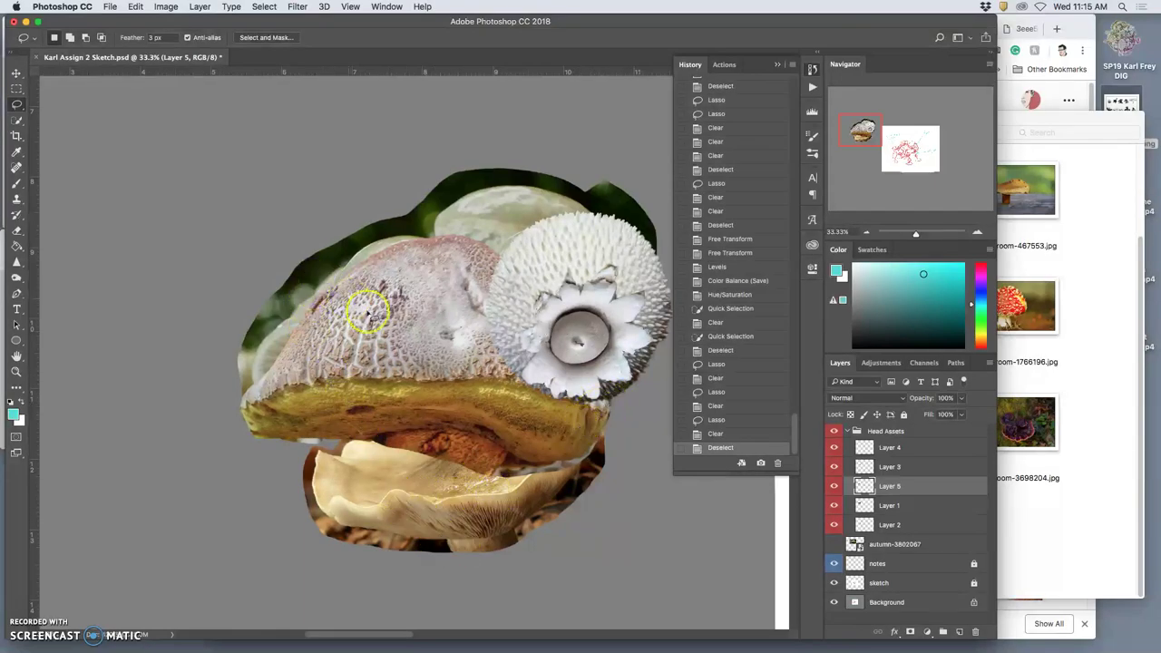
left_click(834, 524)
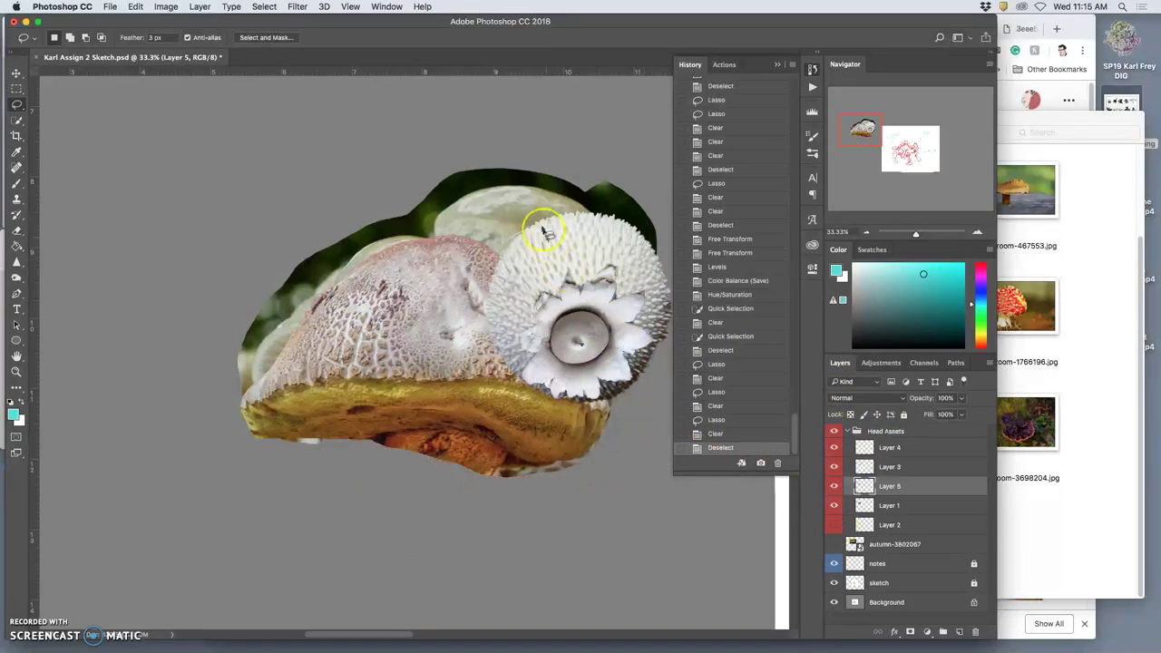
left_click(833, 486)
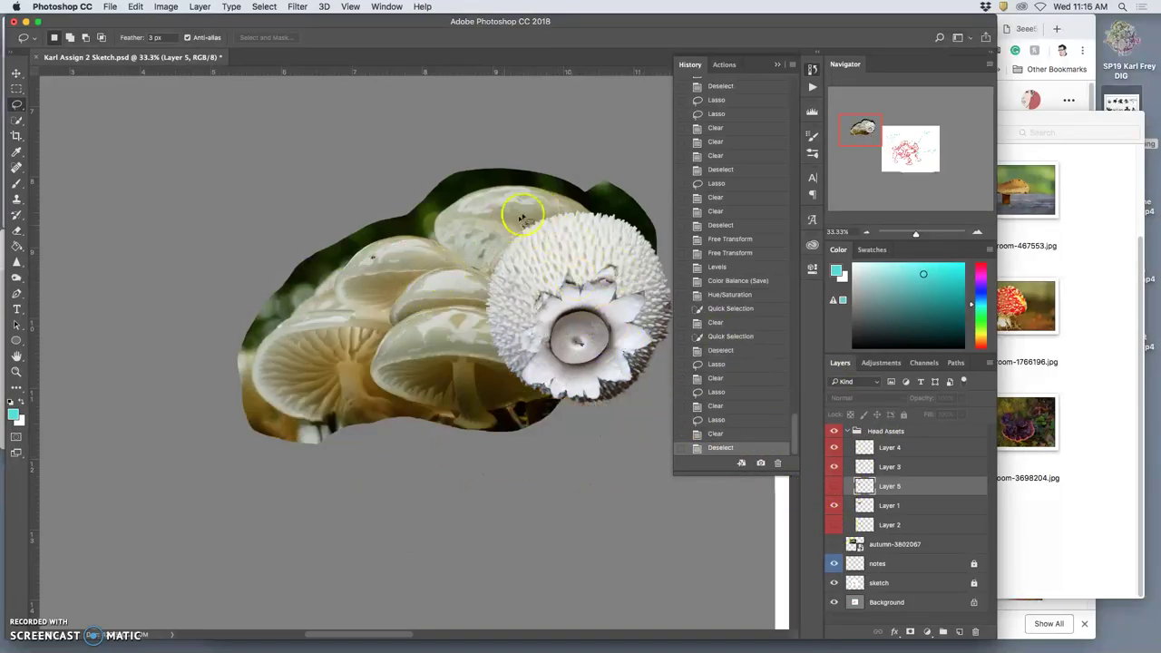
left_click(833, 486)
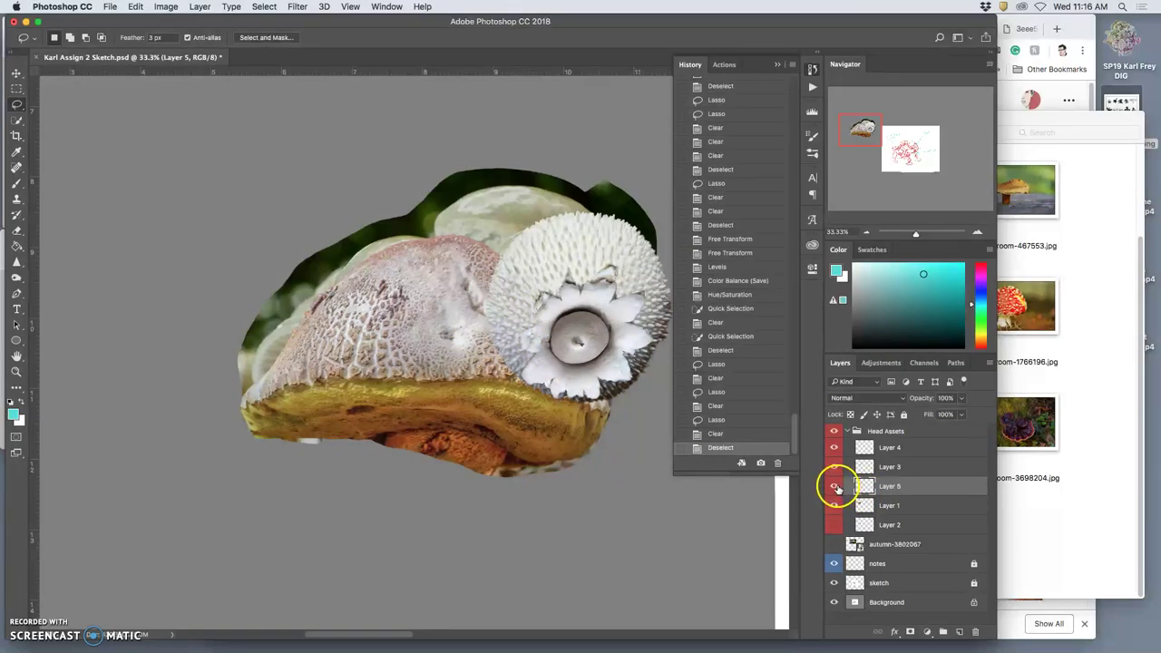
left_click(834, 487)
left_click(834, 486)
Step: Show Layer 5 again and move it below Layer 1 in the Head Assets group
left_click(893, 508)
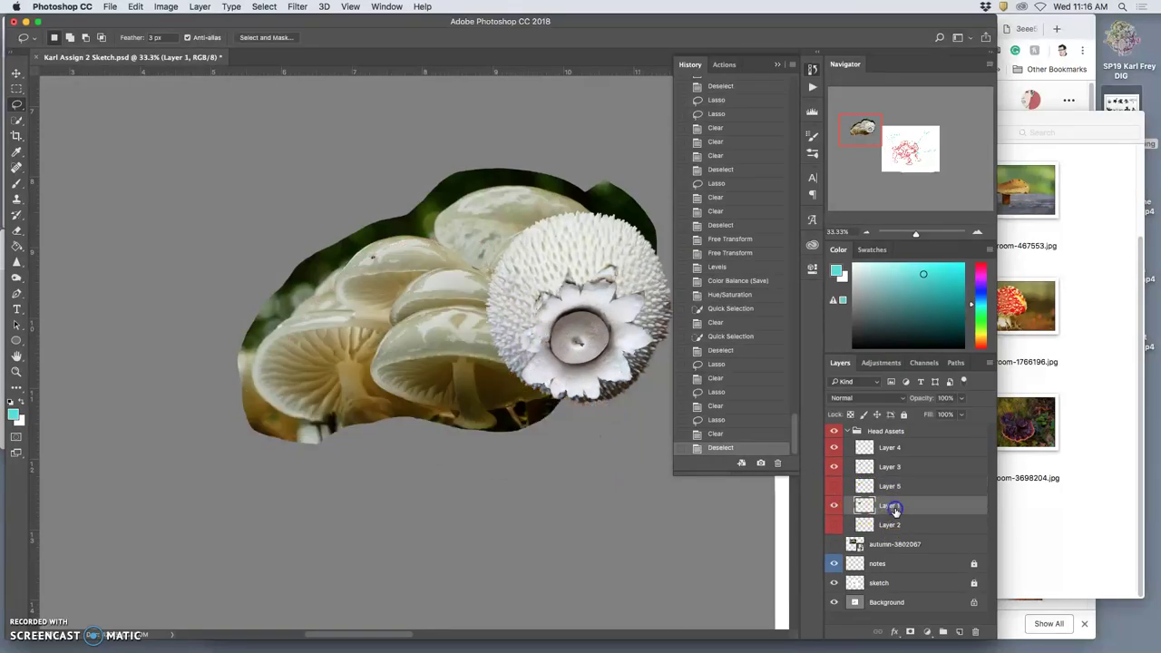
left_click(835, 486)
left_click(835, 486)
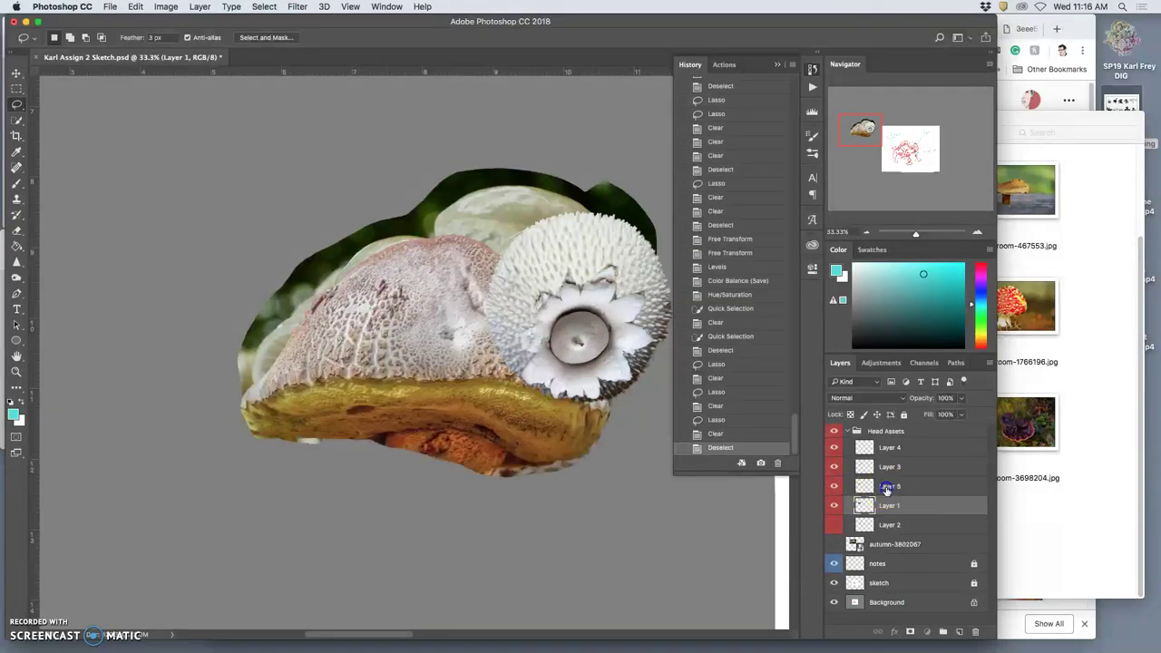
left_click_drag(886, 490, 884, 512)
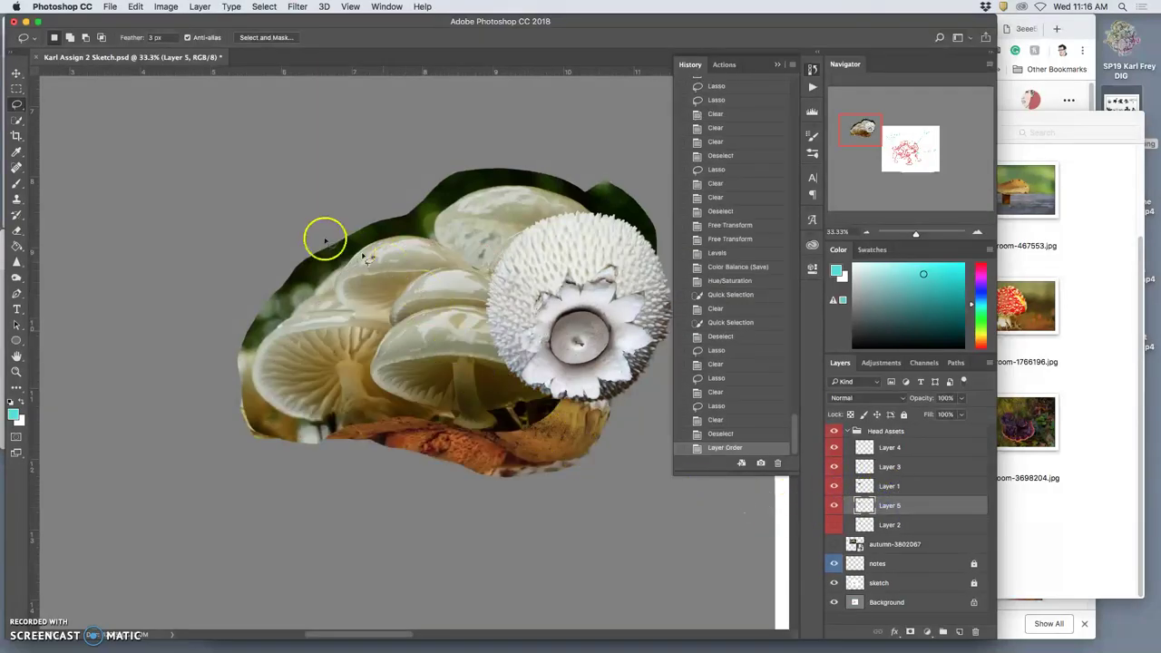
left_click(165, 6)
mouse_move(196, 40)
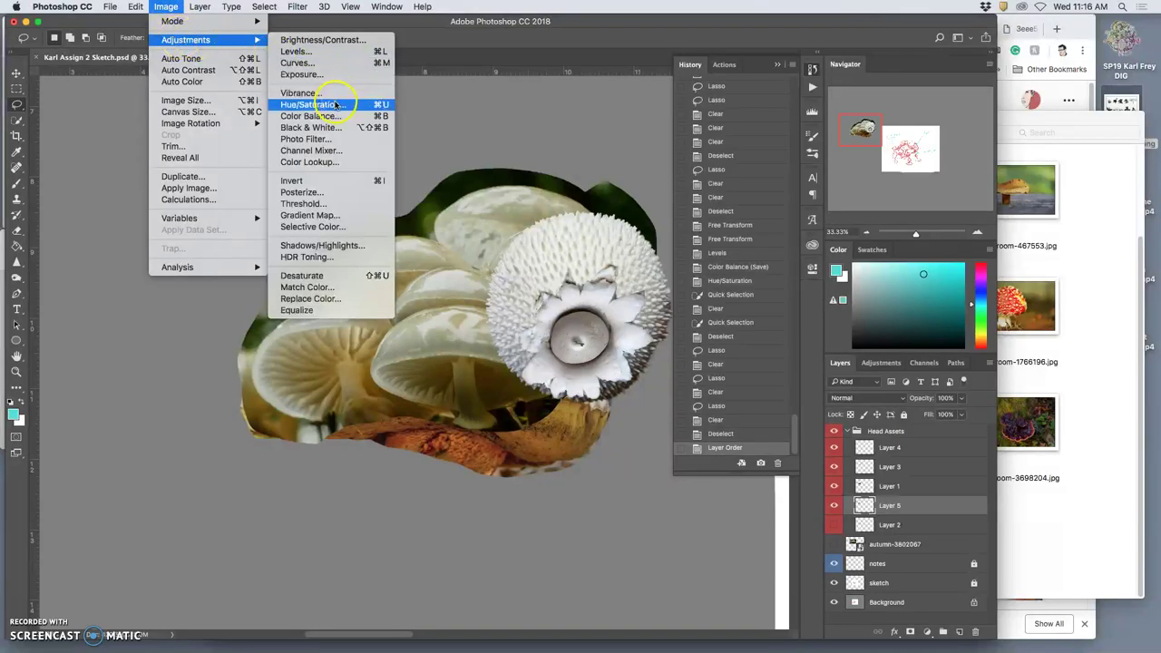
left_click(322, 51)
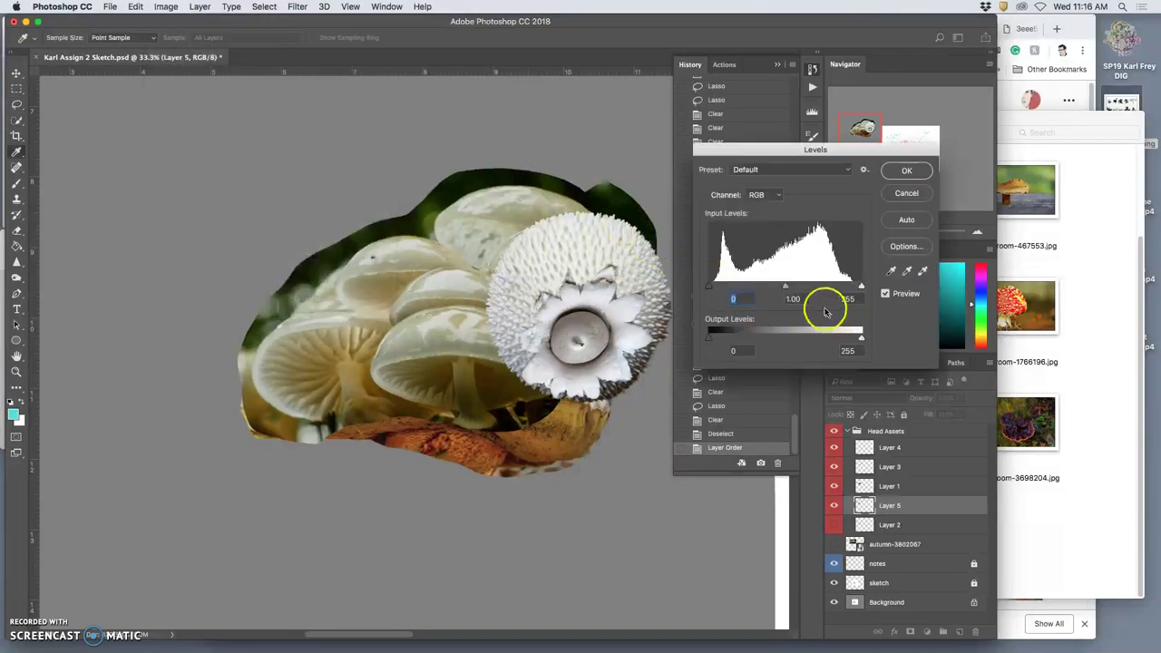
left_click_drag(783, 289, 761, 286)
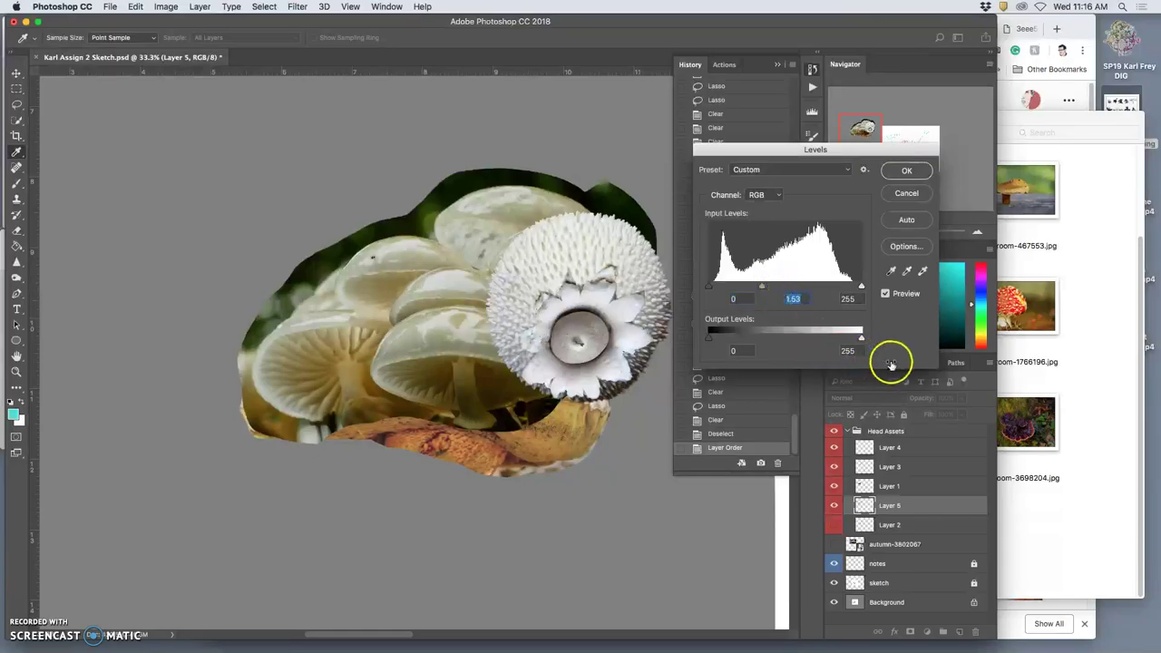
left_click(912, 193)
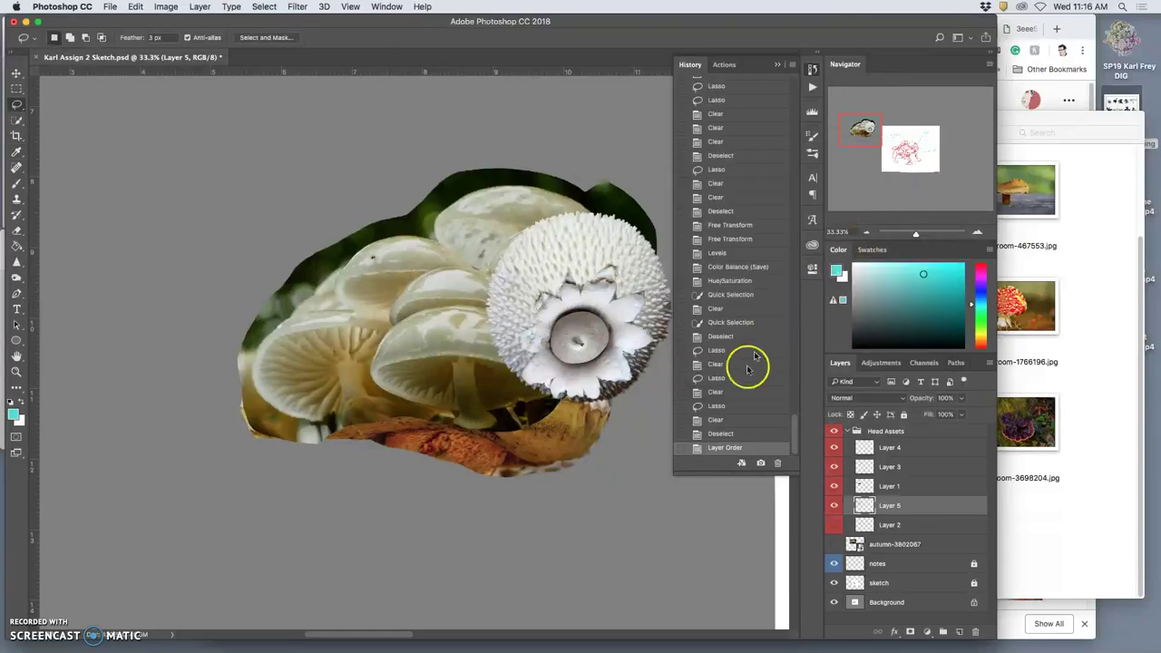
Step: Apply Levels to Layer 1 with the input black level at 15, midtones at 1.48 and output white at 255
left_click(873, 487)
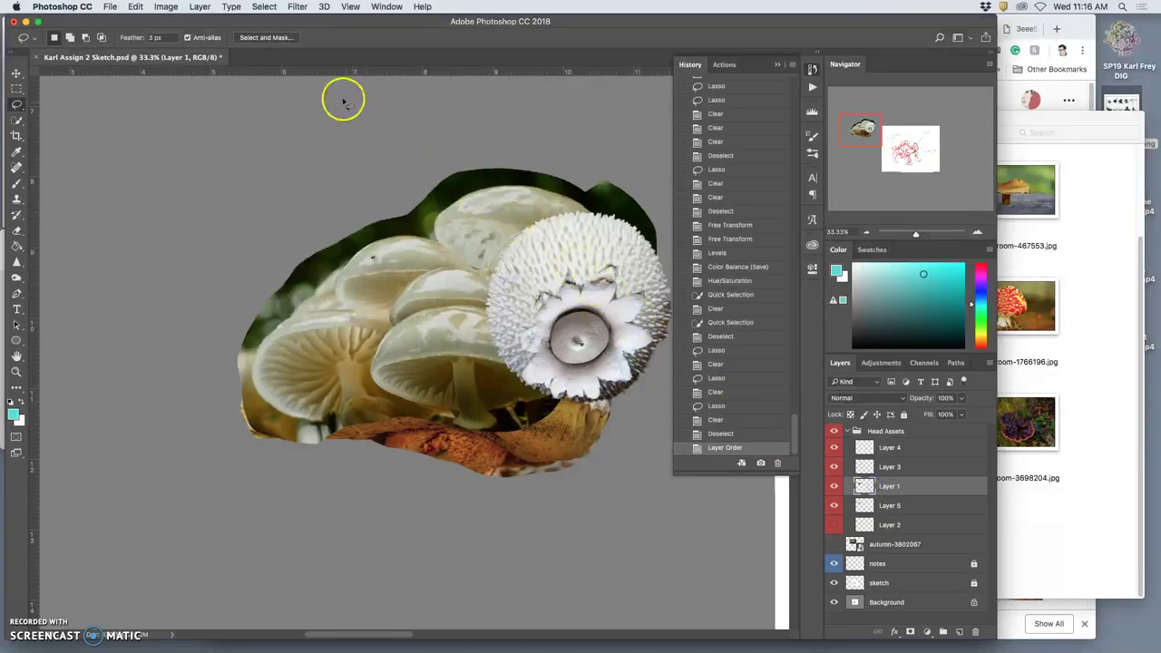
left_click(834, 486)
left_click(834, 487)
left_click(201, 7)
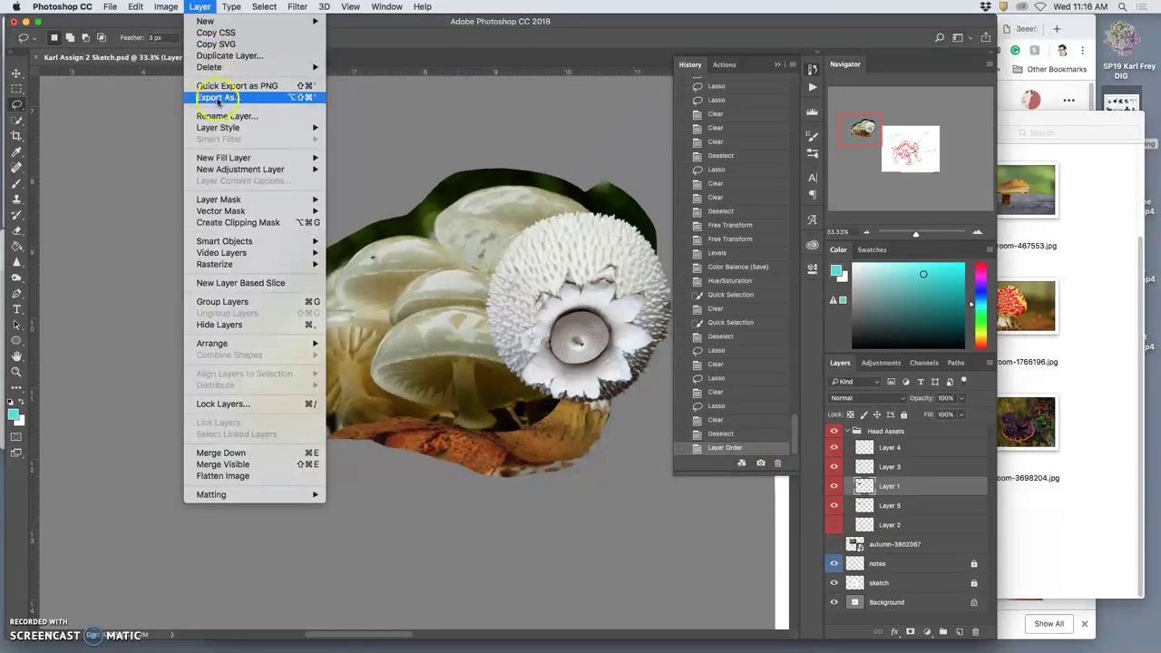
mouse_move(166, 6)
mouse_move(190, 40)
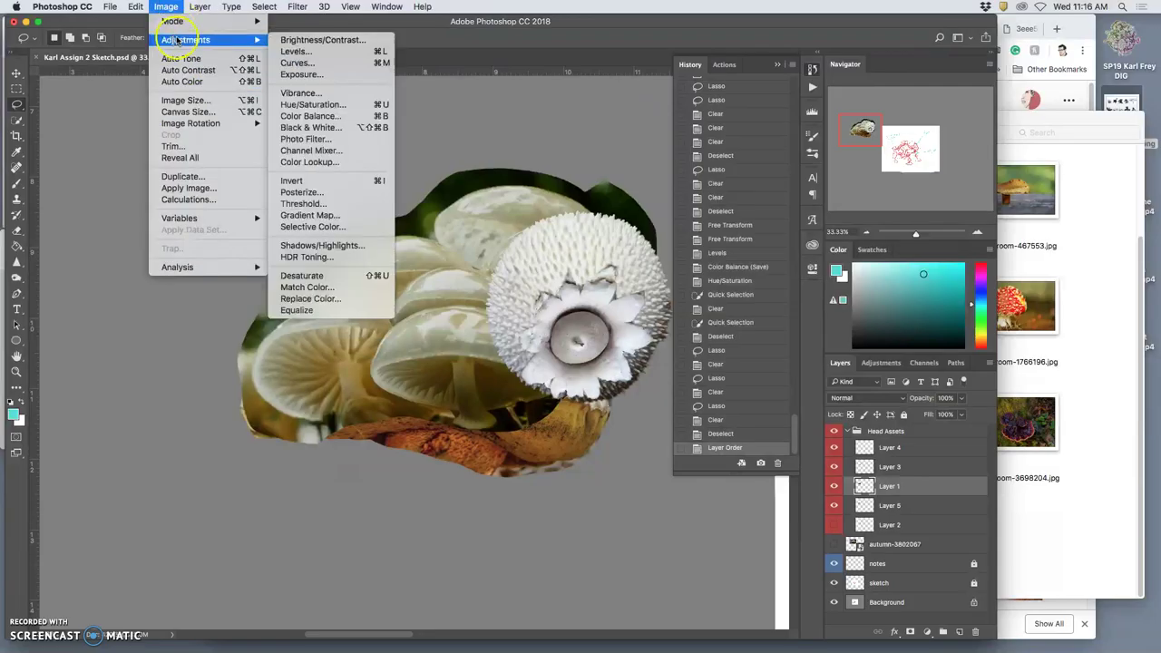
left_click(296, 51)
left_click_drag(783, 287, 768, 288)
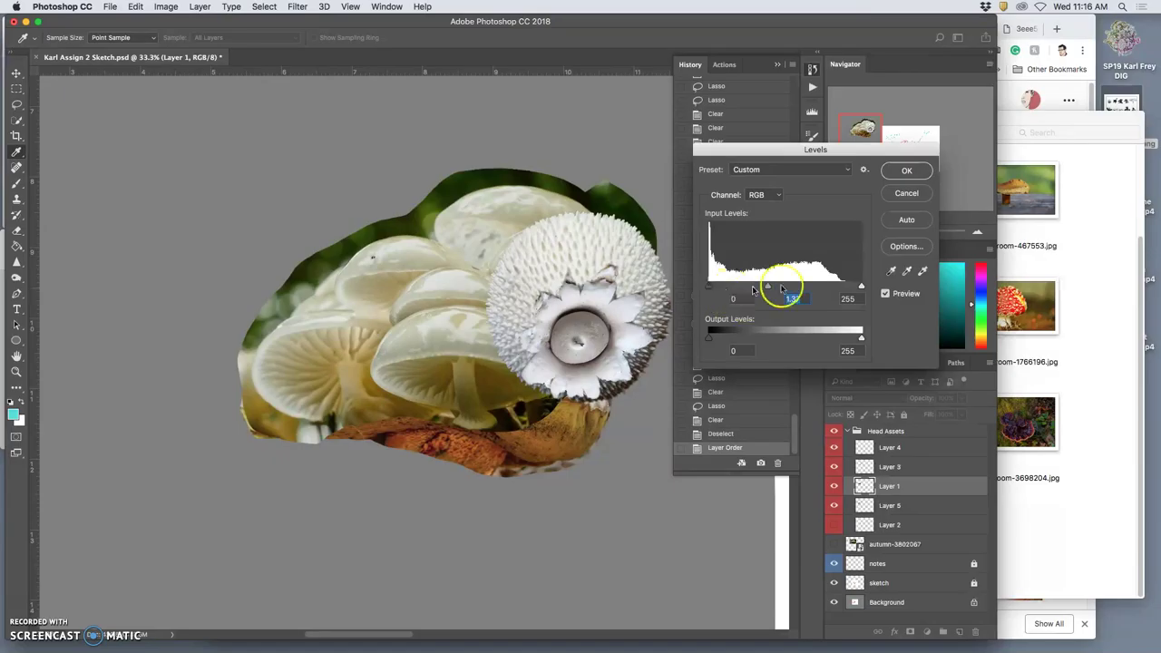
left_click_drag(862, 337, 849, 338)
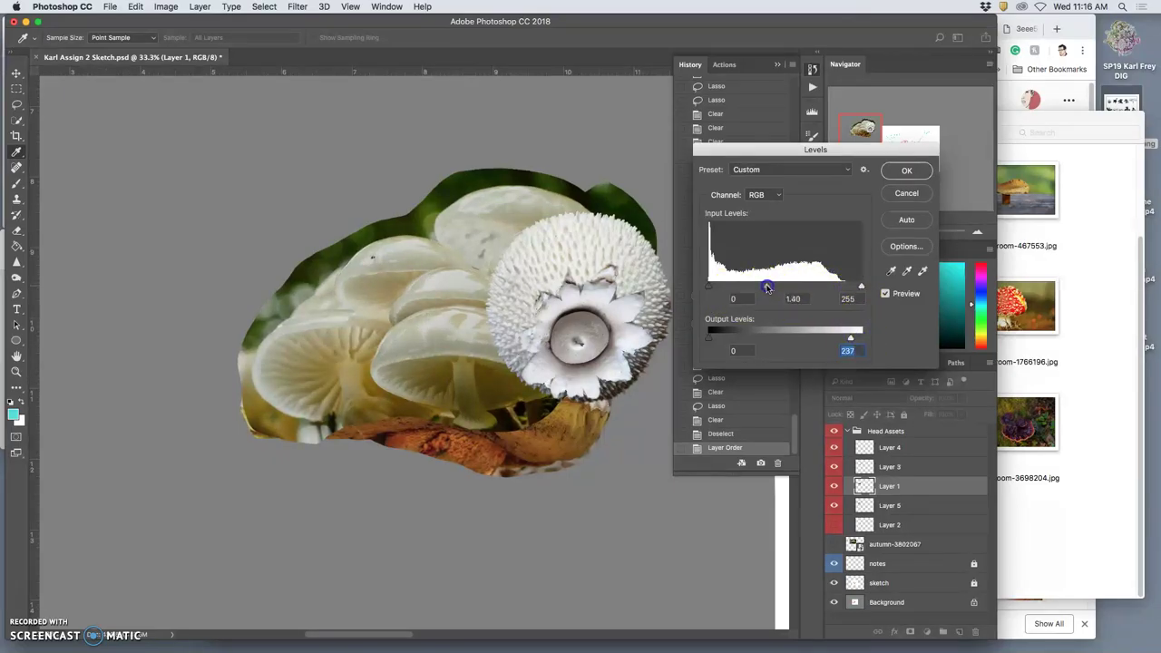
left_click(850, 338)
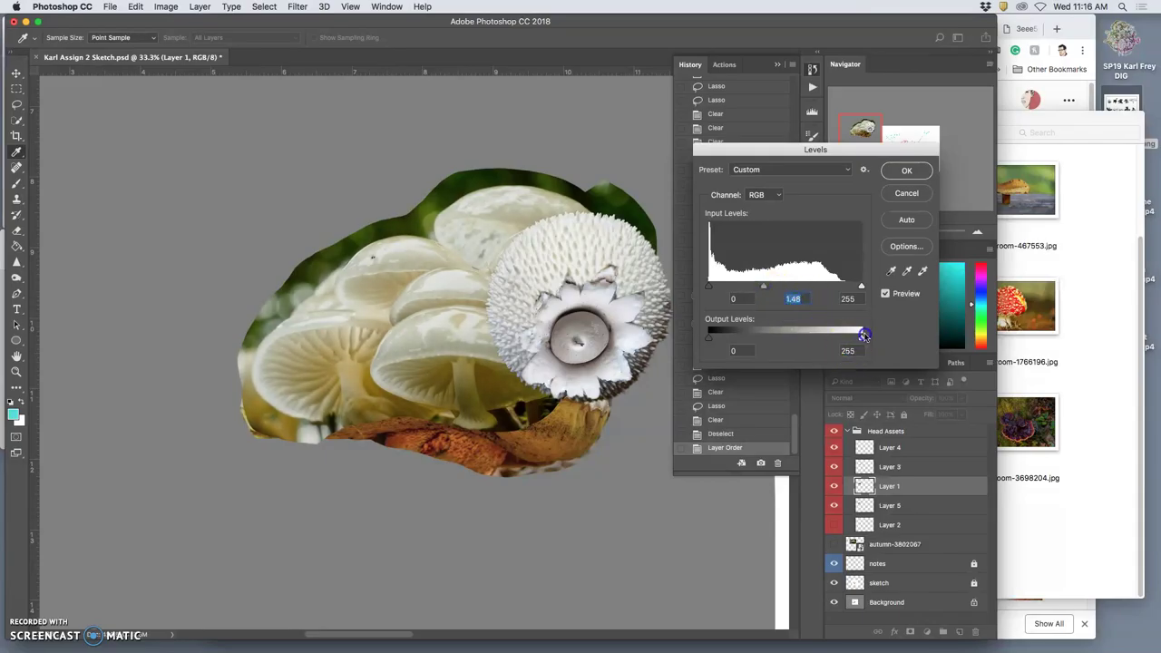
left_click(861, 336)
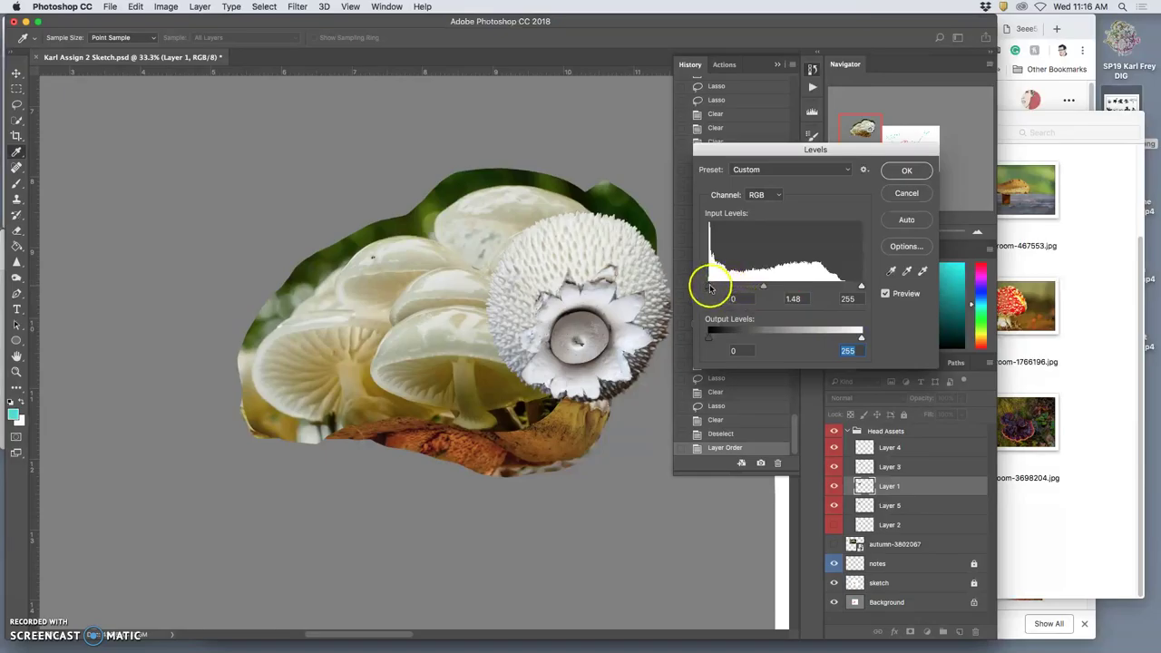
left_click_drag(710, 290, 716, 289)
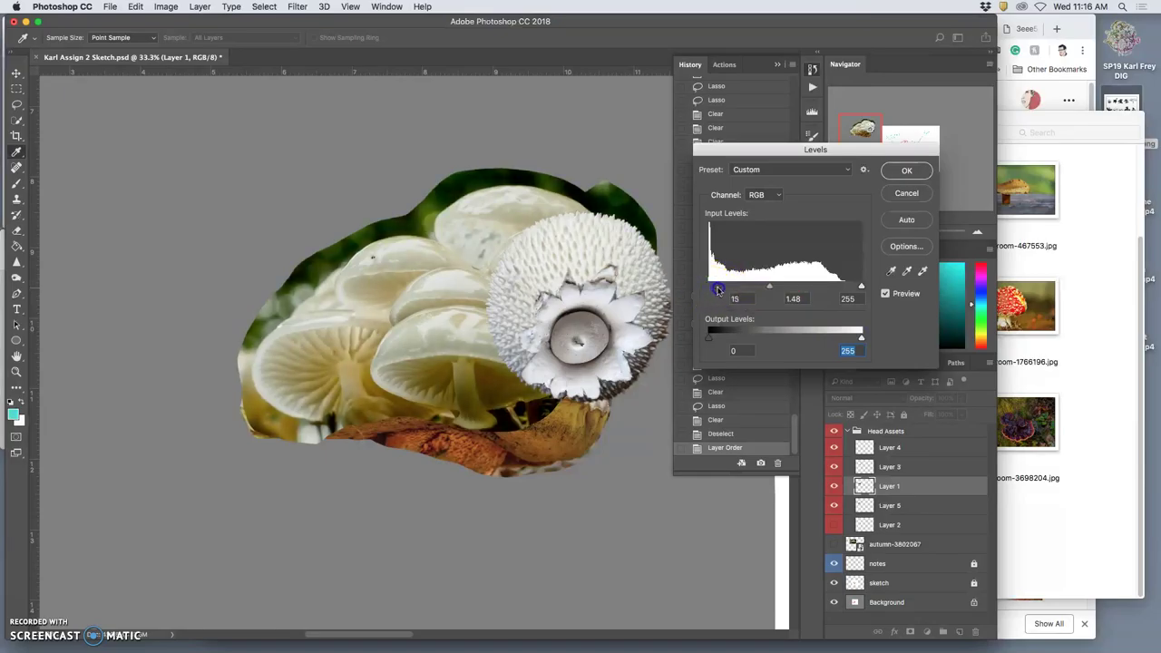
left_click(906, 169)
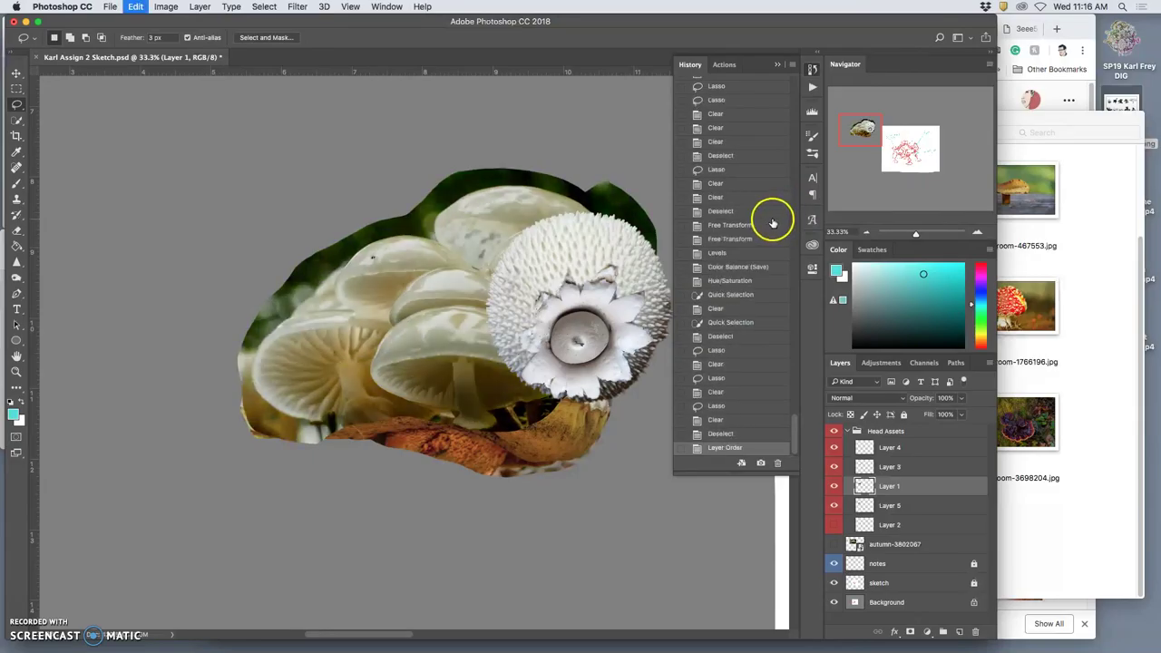
Step: Open Color Balance for Layer 1 and shift its midtones toward blue
left_click(167, 6)
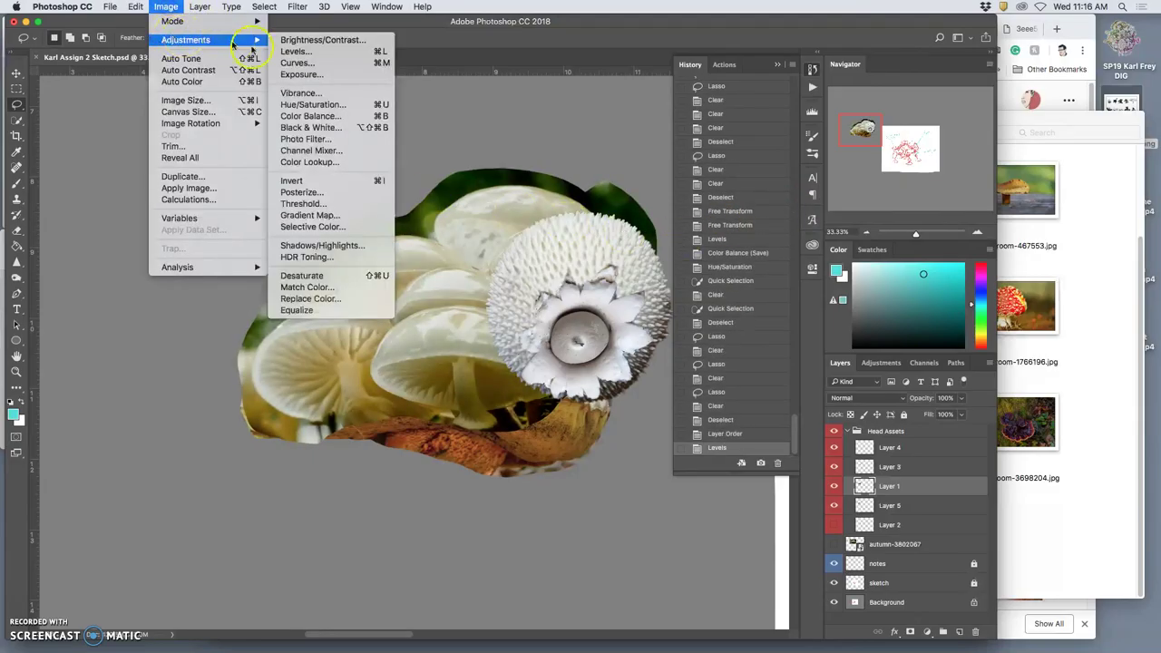
left_click(479, 191)
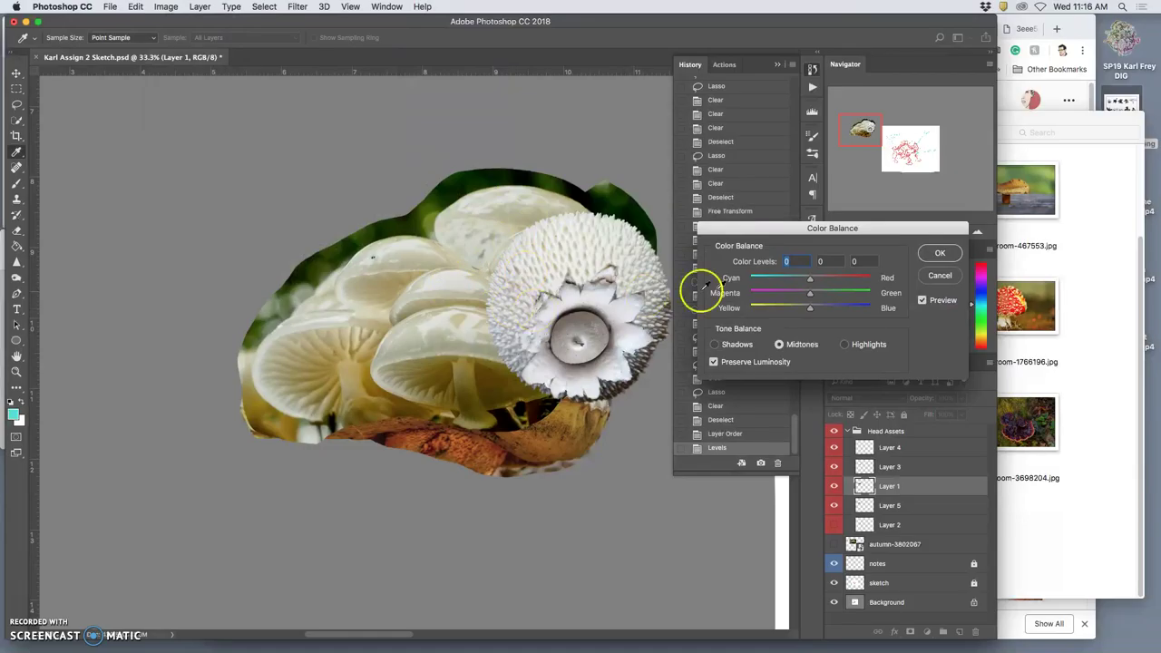
left_click_drag(810, 309, 817, 309)
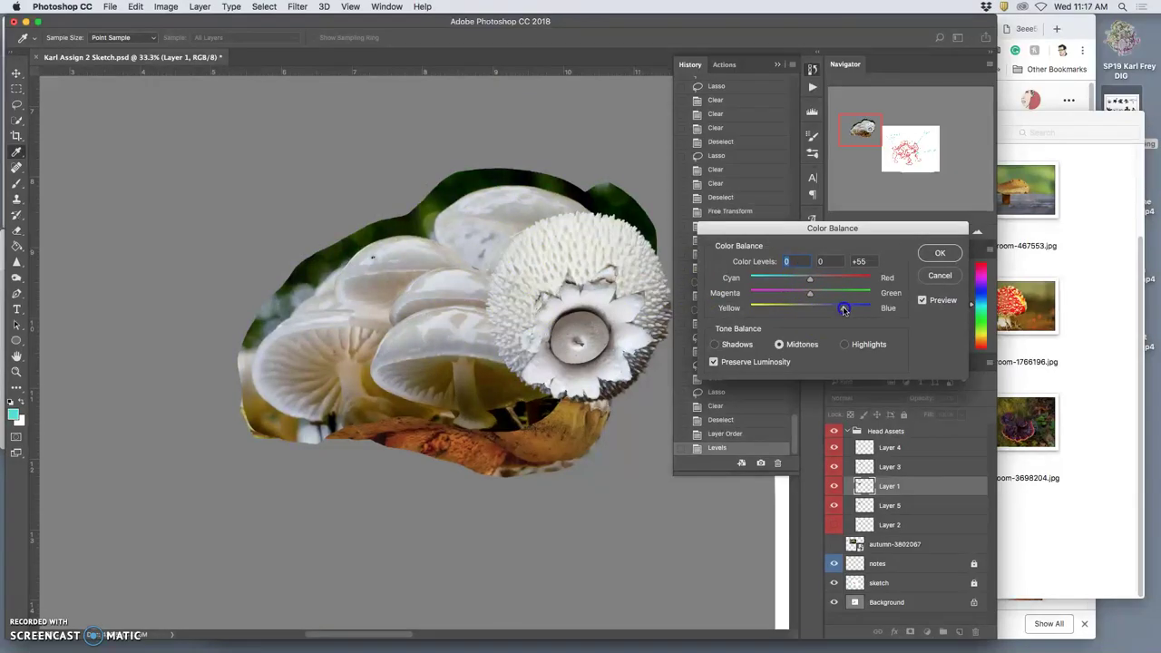
left_click(811, 294)
Step: Set Layer 1's shadow color balance to -17 cyan/red and +8 yellow/blue, leave the highlights at 0, and apply it
left_click(844, 345)
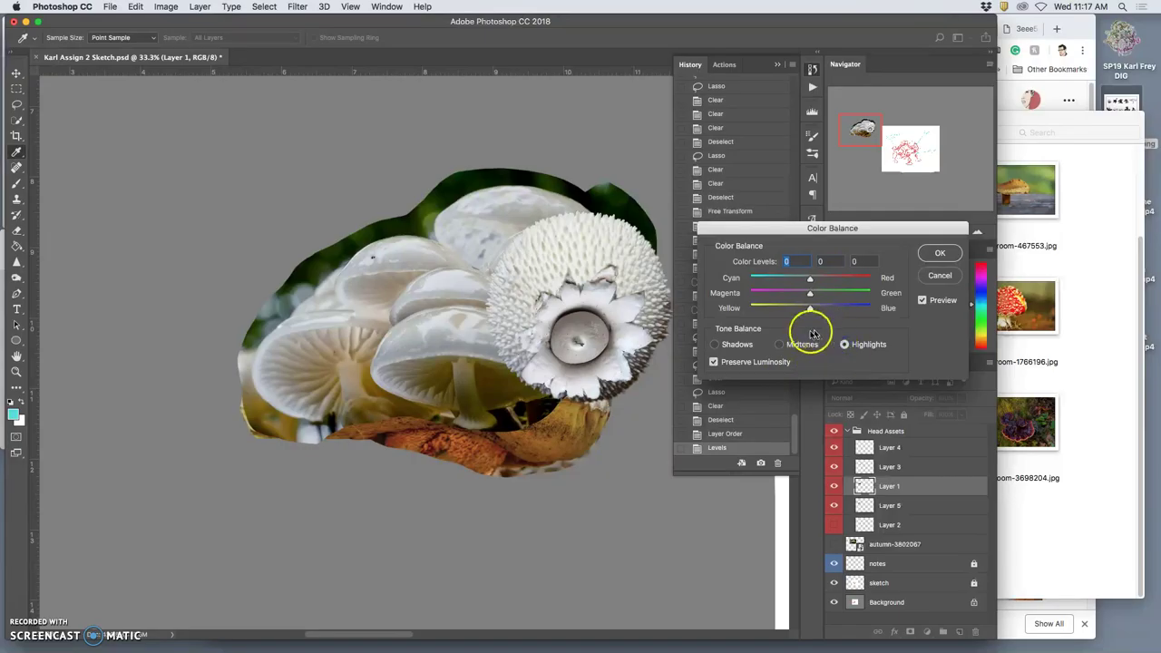
left_click(715, 344)
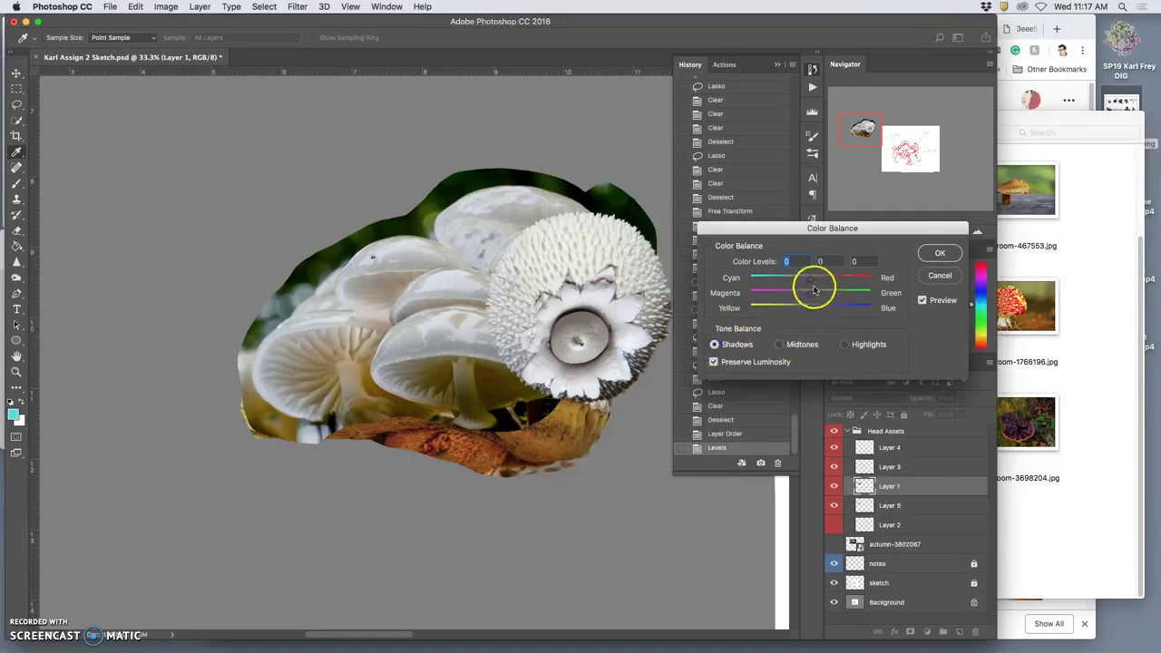
left_click_drag(812, 284, 812, 284)
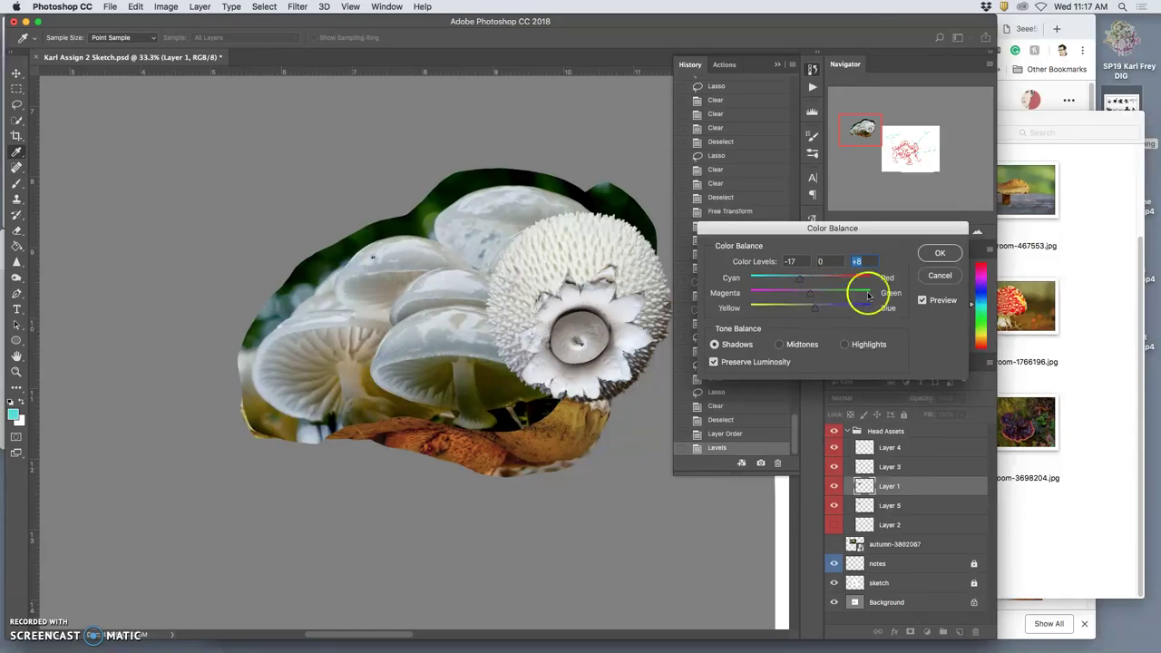
left_click(845, 345)
left_click(812, 309)
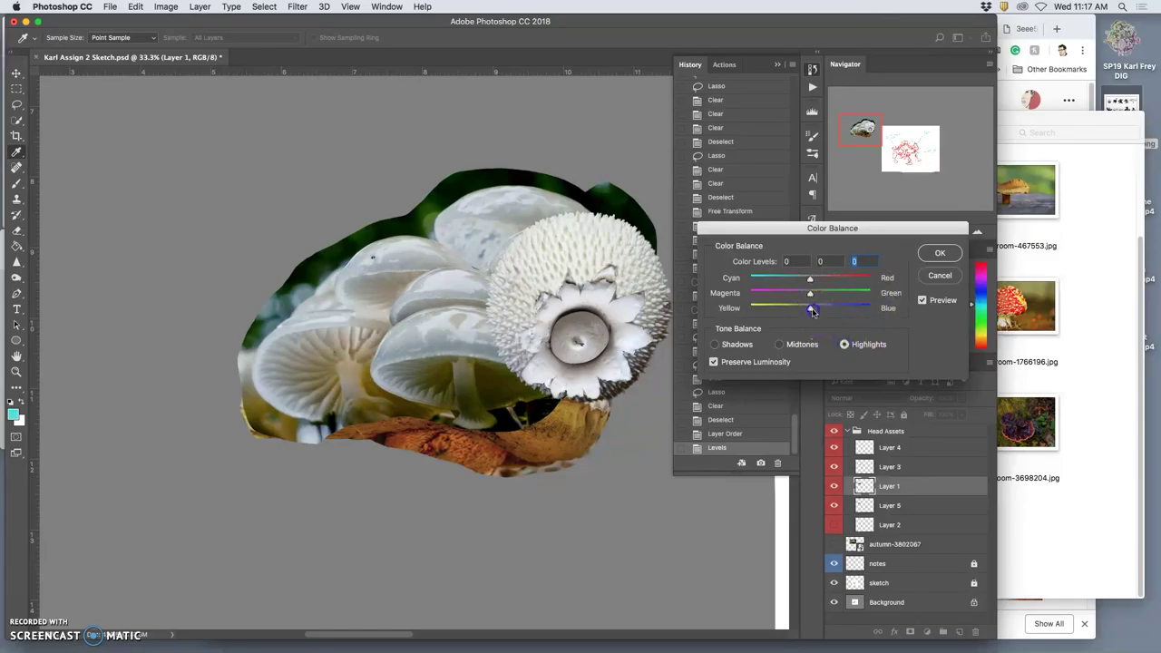
left_click(939, 251)
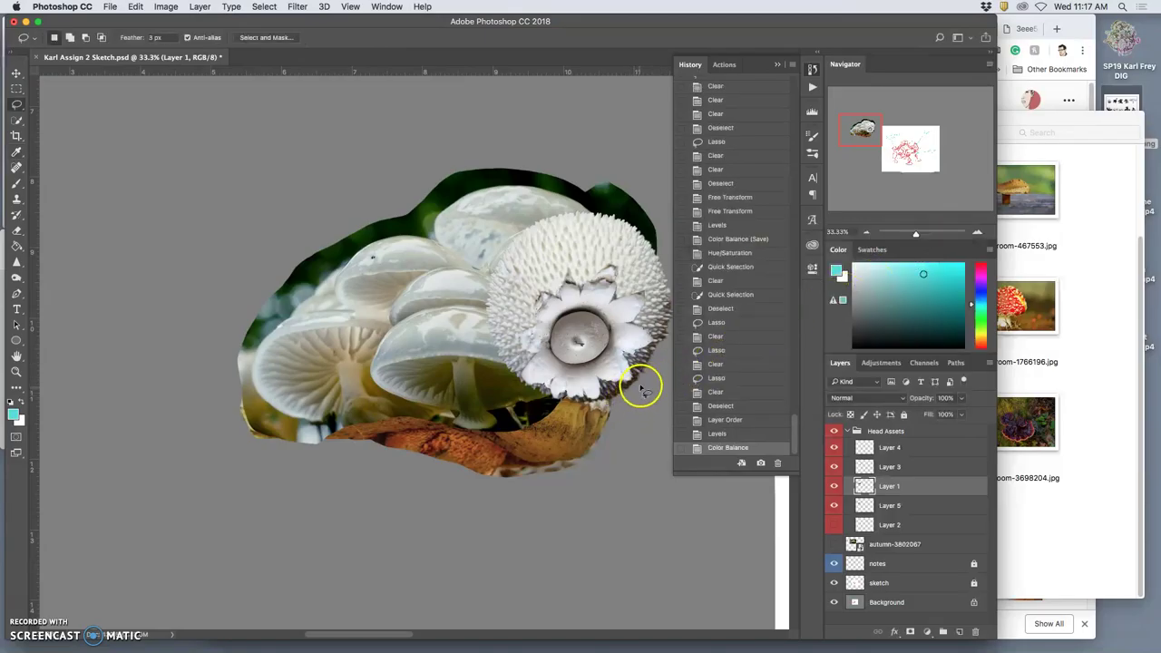
Step: Compare the head with Layer 5 moved above Layer 1 and returned below it in the Head Assets group
key("super+minus")
key("super+minus")
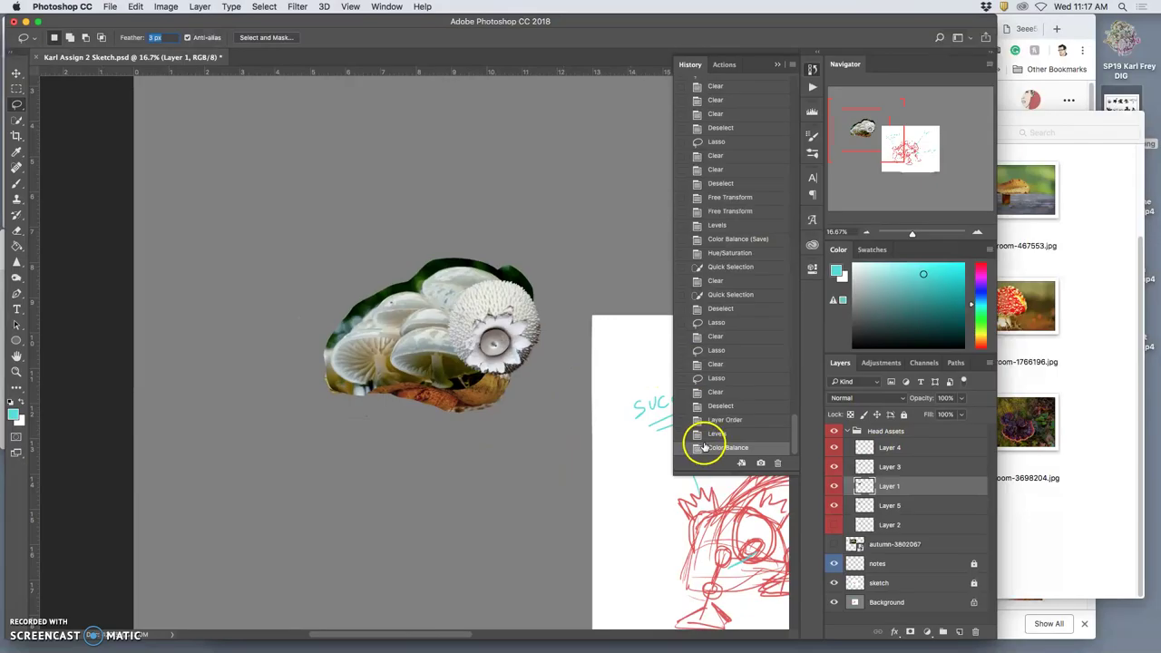
key("super+plus")
key("super+plus")
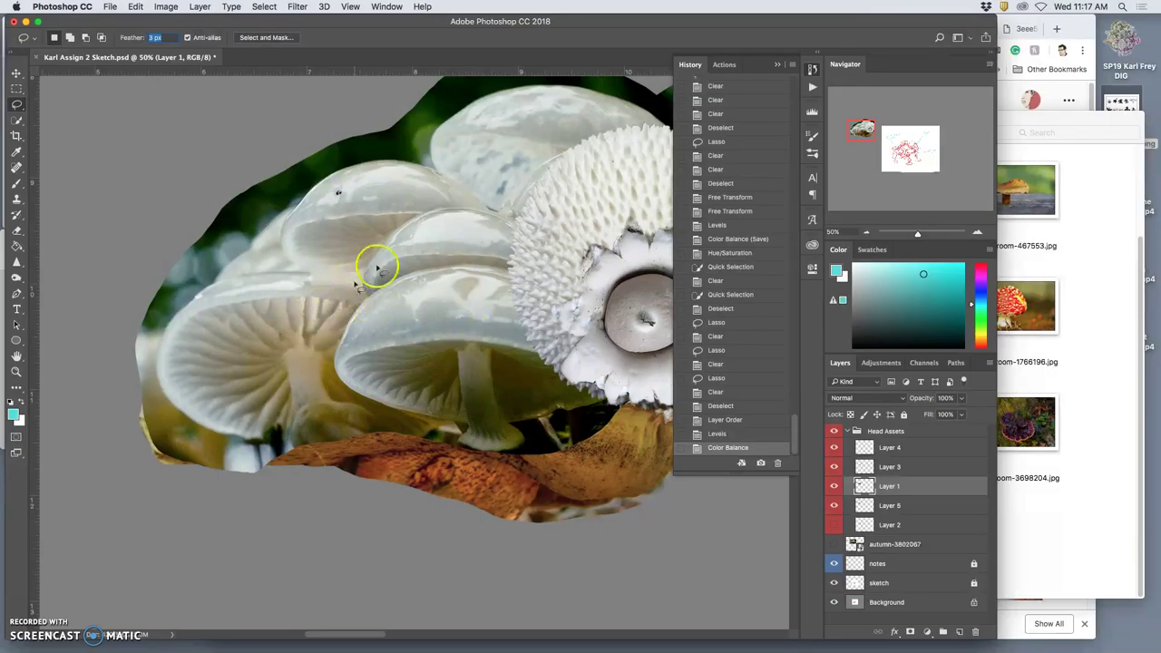
left_click_drag(884, 505, 880, 485)
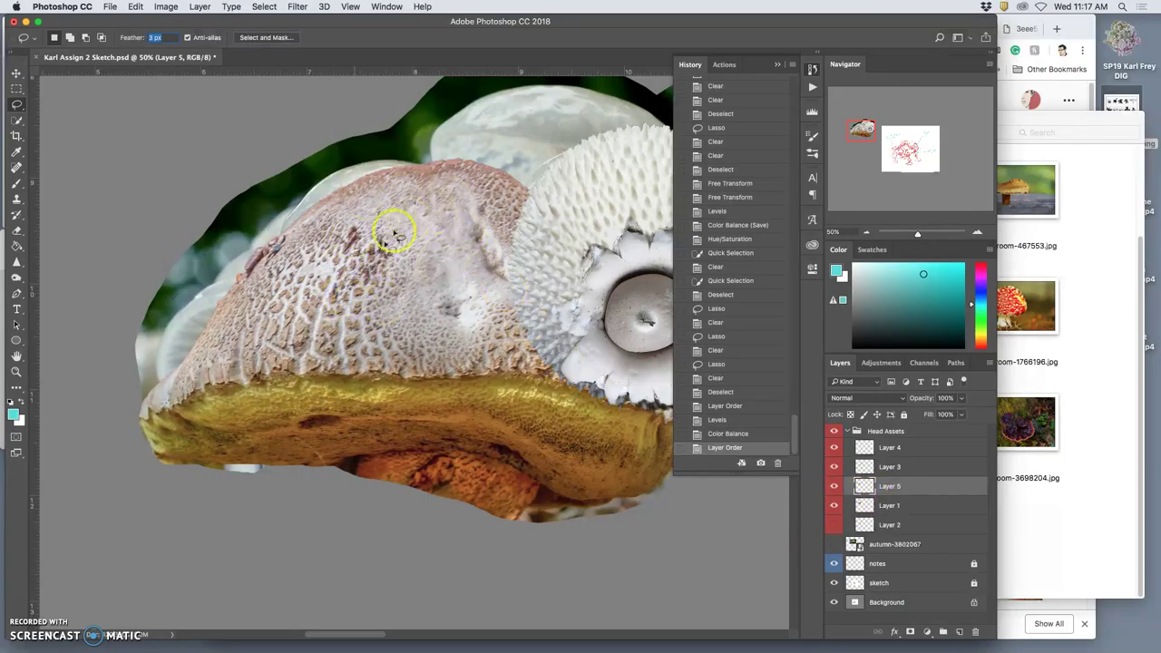
scroll(423, 305, "down", 2)
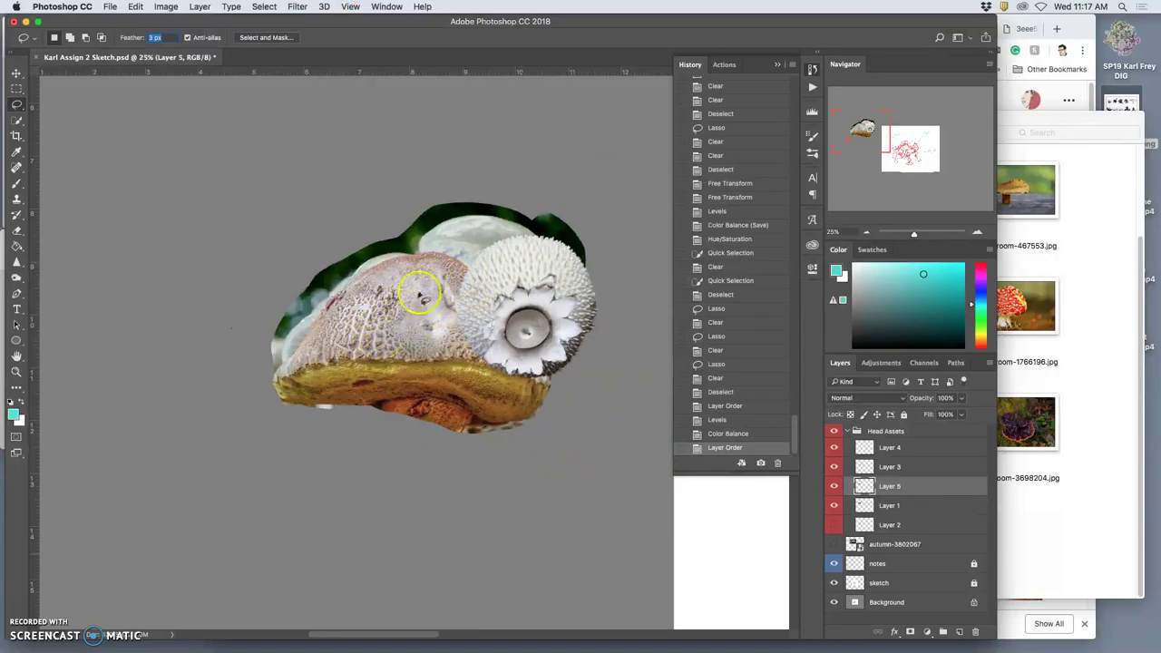
left_click_drag(889, 486, 885, 508)
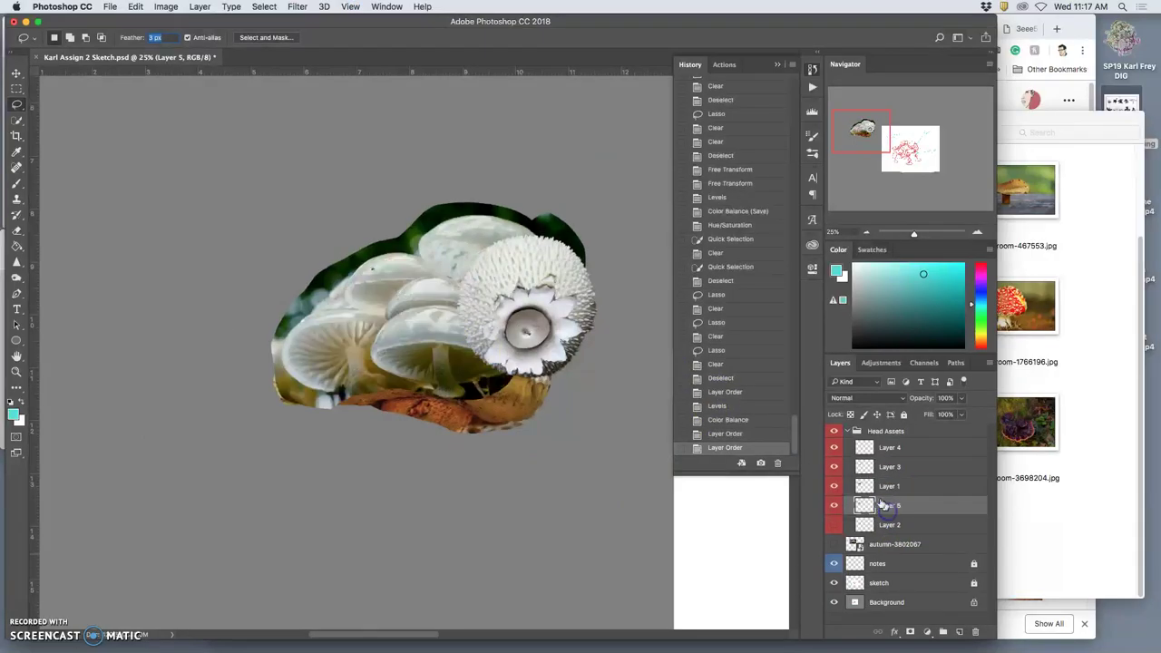
Step: Set the Eraser to 100% opacity and undo a trial stroke on Layer 5
left_click(16, 230)
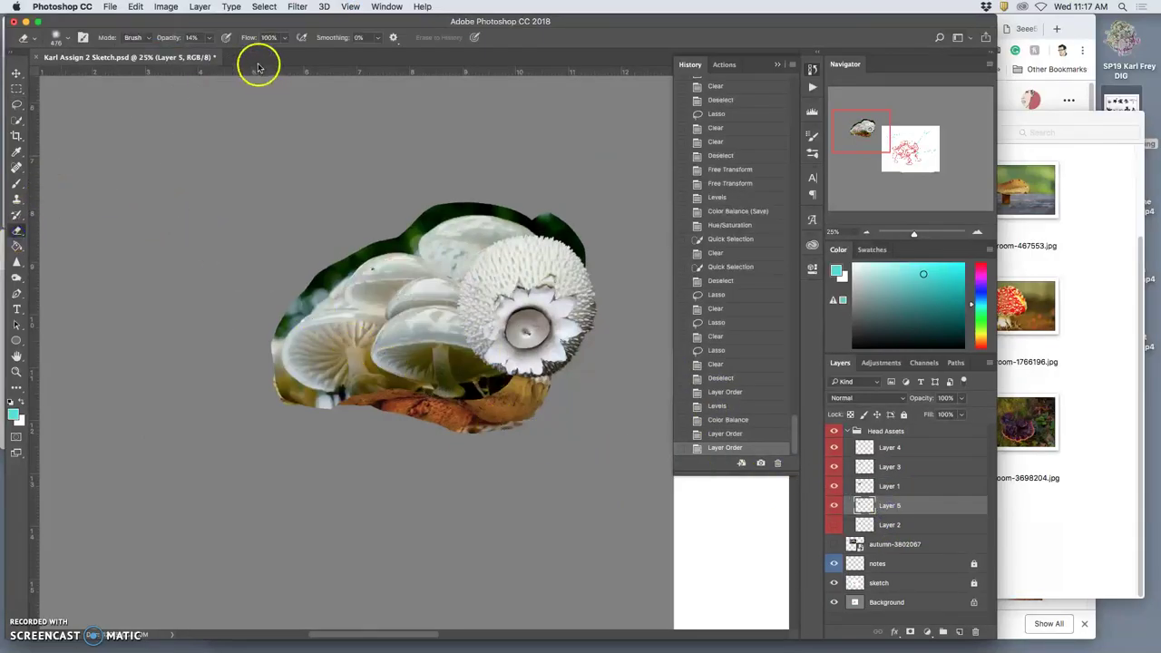
left_click(209, 39)
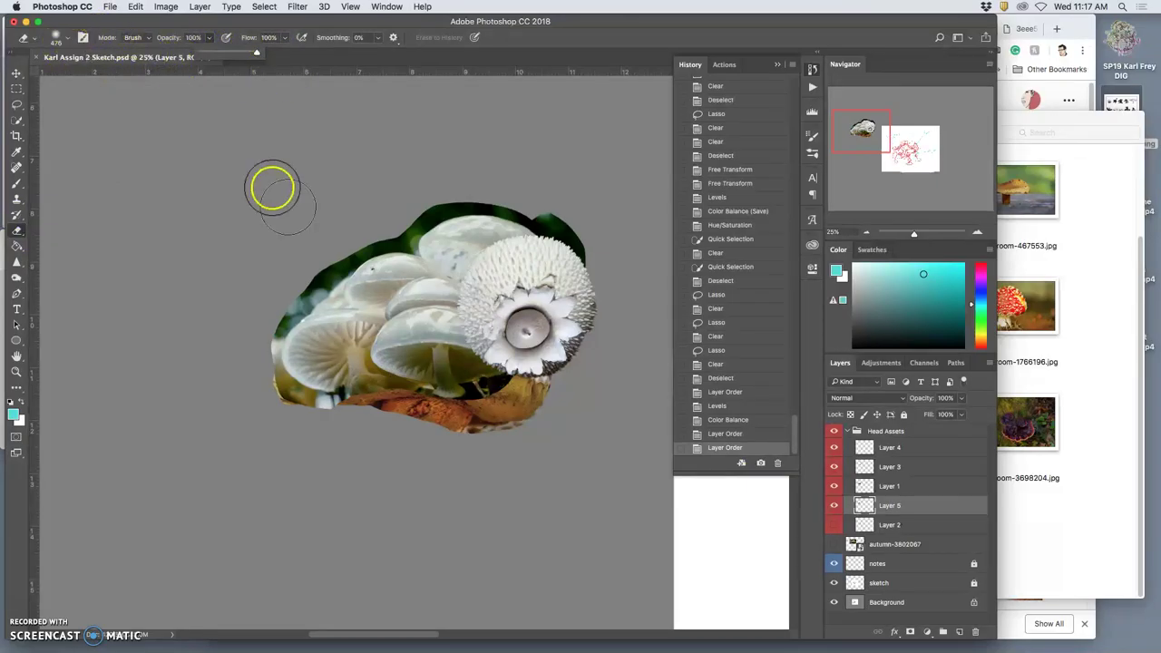
mouse_move(381, 392)
left_mouse_down()
mouse_move(432, 396)
mouse_move(429, 386)
left_mouse_up()
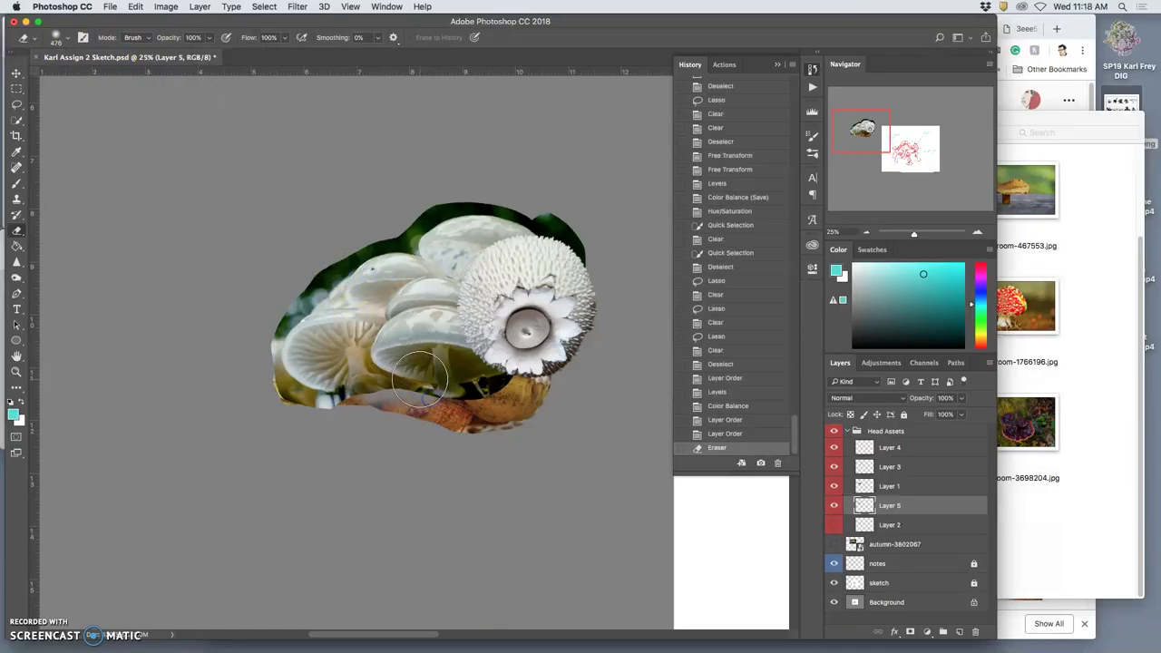
key("super+z")
Step: Erase the lower stems and background of the white mushrooms on Layer 1 so Layer 5's yellow underside shows along the head's bottom
left_click(890, 487)
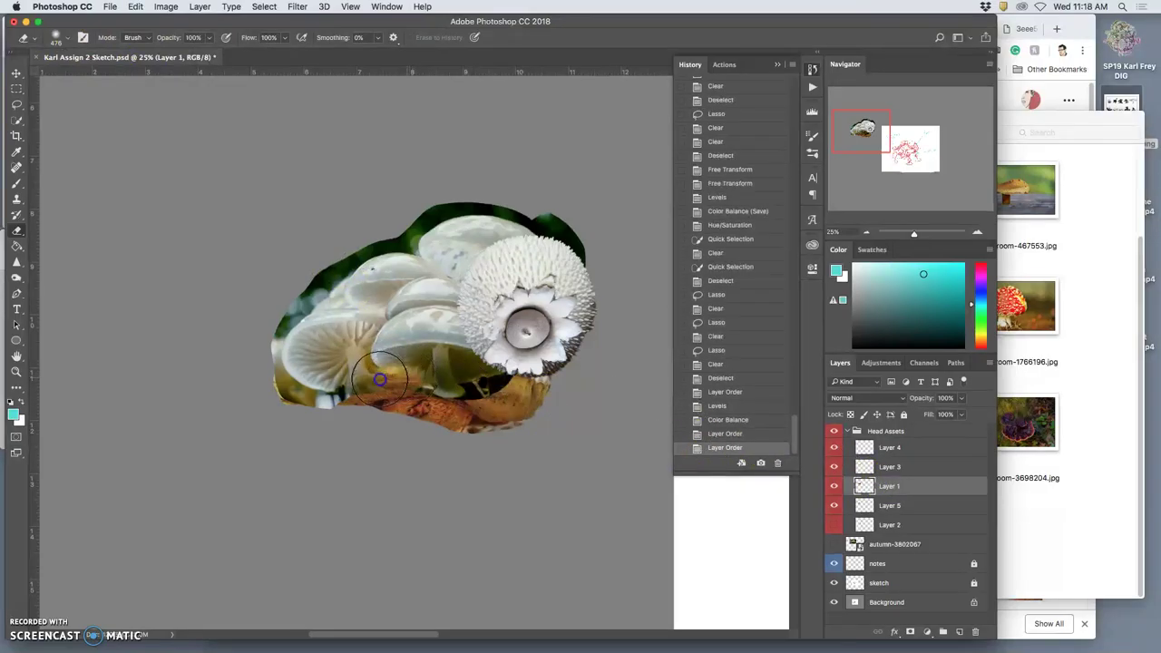
mouse_move(420, 384)
left_mouse_down()
mouse_move(513, 397)
mouse_move(421, 385)
mouse_move(376, 393)
mouse_move(403, 385)
mouse_move(381, 381)
mouse_move(344, 410)
mouse_move(311, 416)
mouse_move(280, 404)
mouse_move(323, 407)
mouse_move(278, 393)
mouse_move(319, 399)
mouse_move(281, 394)
mouse_move(317, 399)
mouse_move(421, 372)
mouse_move(447, 383)
mouse_move(414, 373)
mouse_move(447, 367)
mouse_move(529, 395)
mouse_move(431, 374)
mouse_move(249, 394)
left_mouse_up()
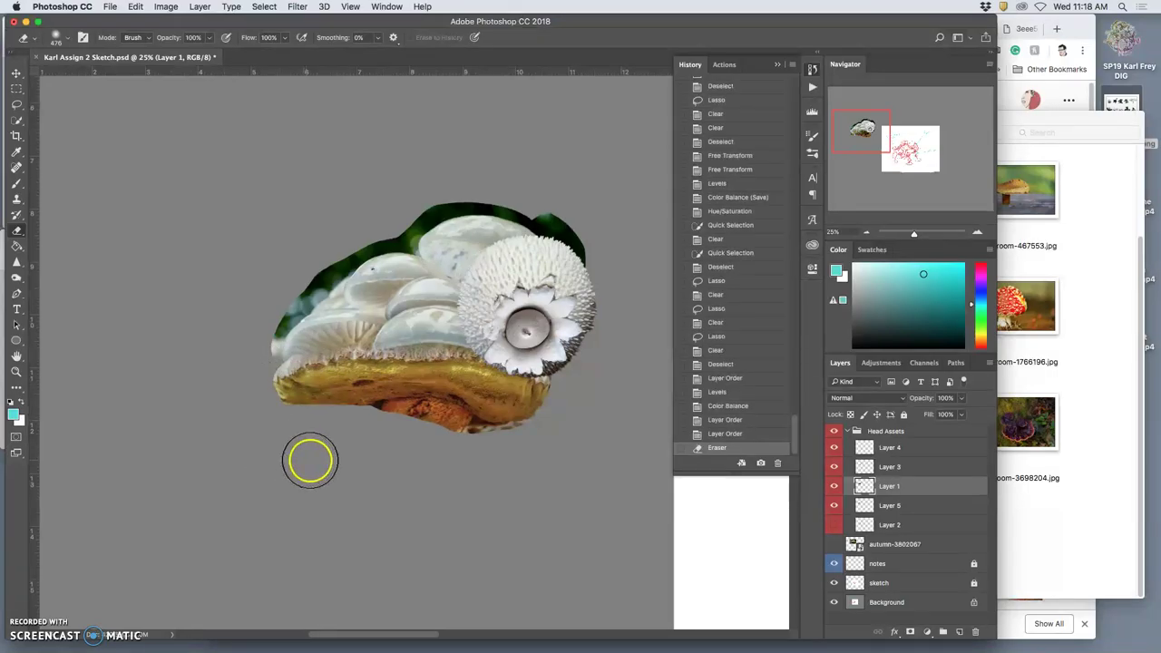
key("super+z")
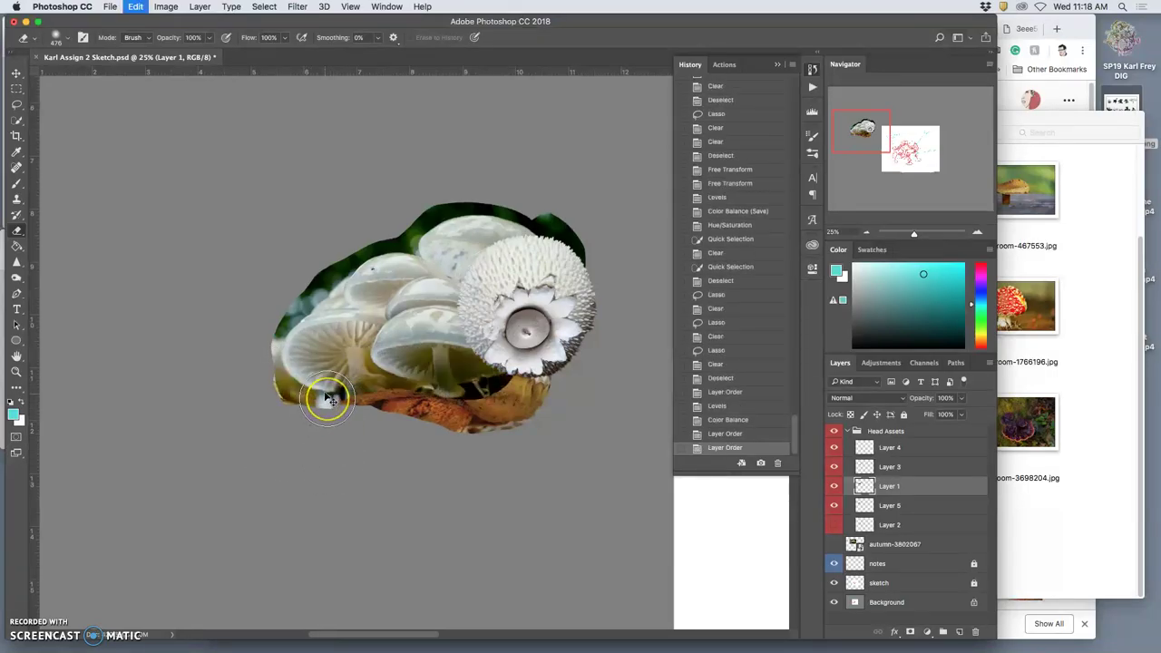
mouse_move(325, 401)
left_mouse_down()
mouse_move(386, 393)
mouse_move(499, 399)
mouse_move(426, 382)
mouse_move(293, 415)
mouse_move(410, 390)
mouse_move(503, 398)
mouse_move(435, 448)
mouse_move(418, 420)
mouse_move(423, 403)
mouse_move(435, 443)
mouse_move(437, 363)
mouse_move(447, 360)
mouse_move(428, 357)
mouse_move(461, 380)
left_mouse_up()
key("super+z")
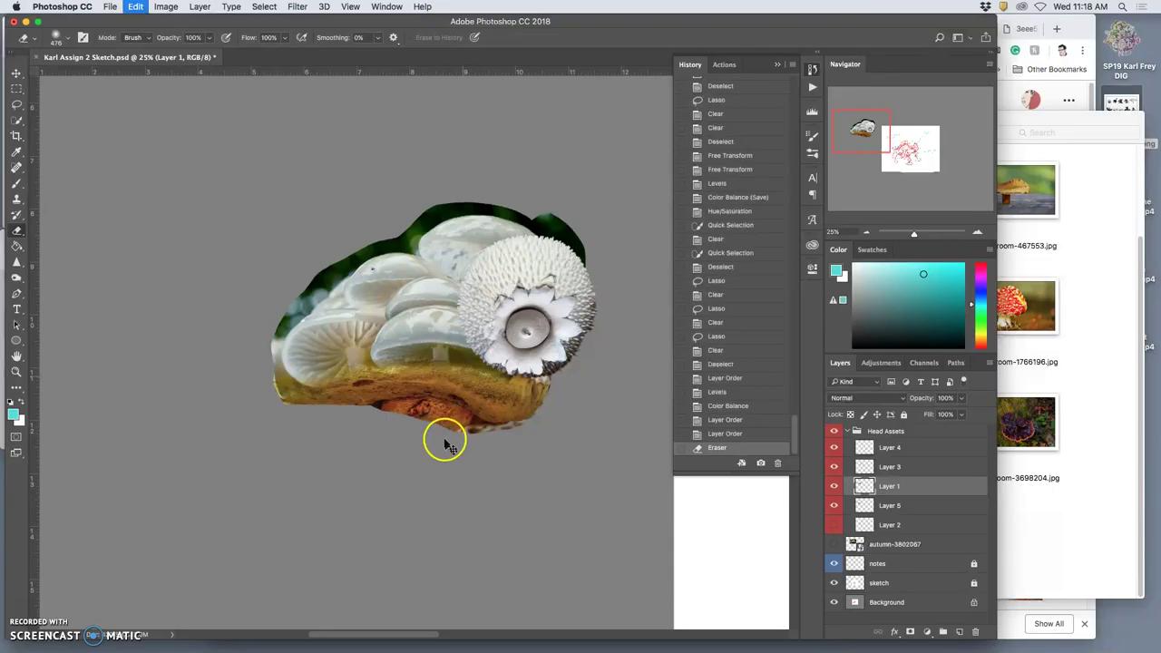
left_click_drag(460, 429, 466, 432)
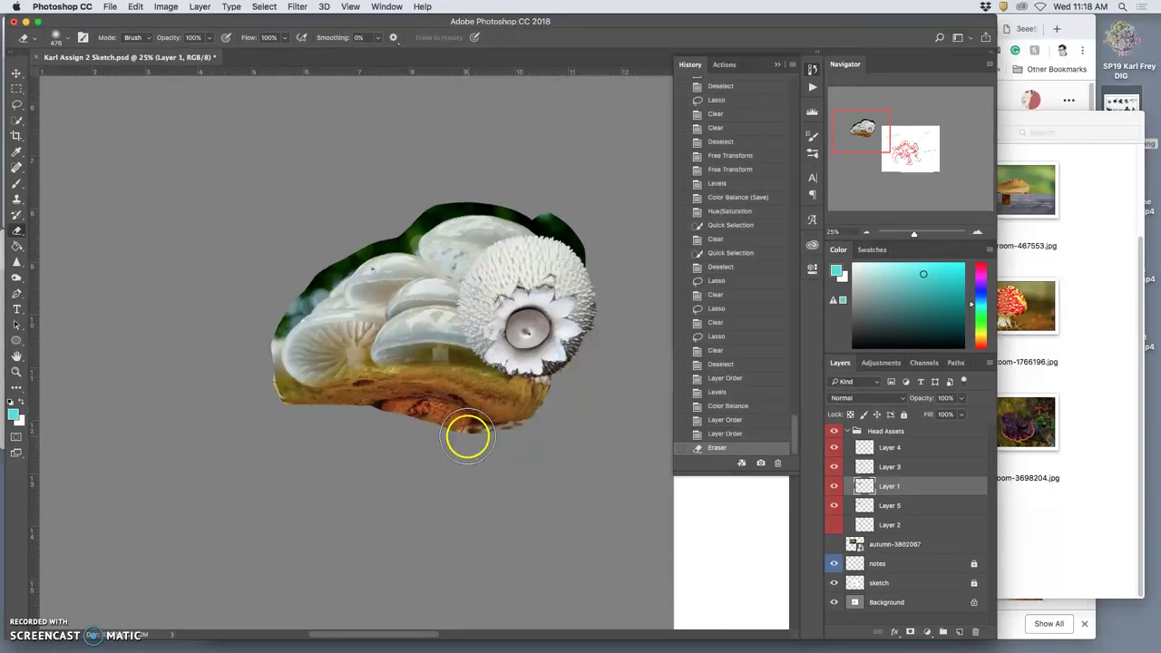
left_click(706, 439)
left_click(707, 448)
key("super+plus")
key("super+plus")
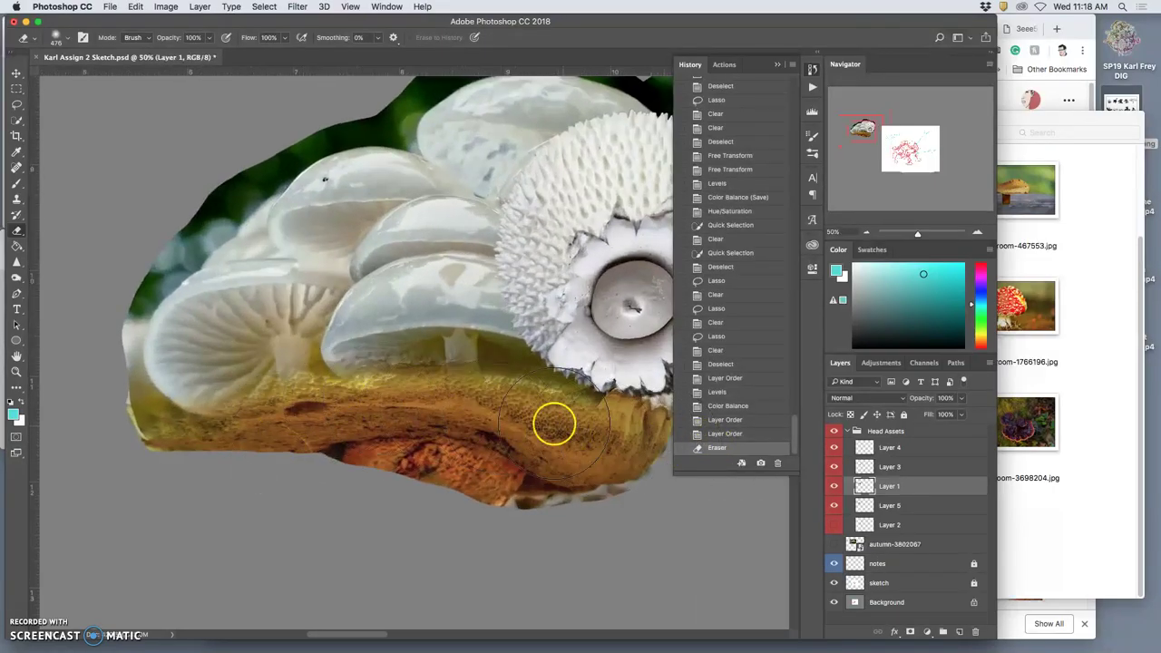
Step: Erase the remaining Layer 1 background over the yellow underside, from below the spiky eye to the head's far left end
left_click(573, 424)
mouse_move(573, 423)
left_mouse_down()
mouse_move(626, 420)
mouse_move(284, 442)
mouse_move(182, 465)
mouse_move(142, 461)
mouse_move(115, 438)
mouse_move(124, 448)
mouse_move(103, 410)
mouse_move(133, 447)
mouse_move(73, 368)
mouse_move(90, 400)
mouse_move(88, 368)
left_mouse_up()
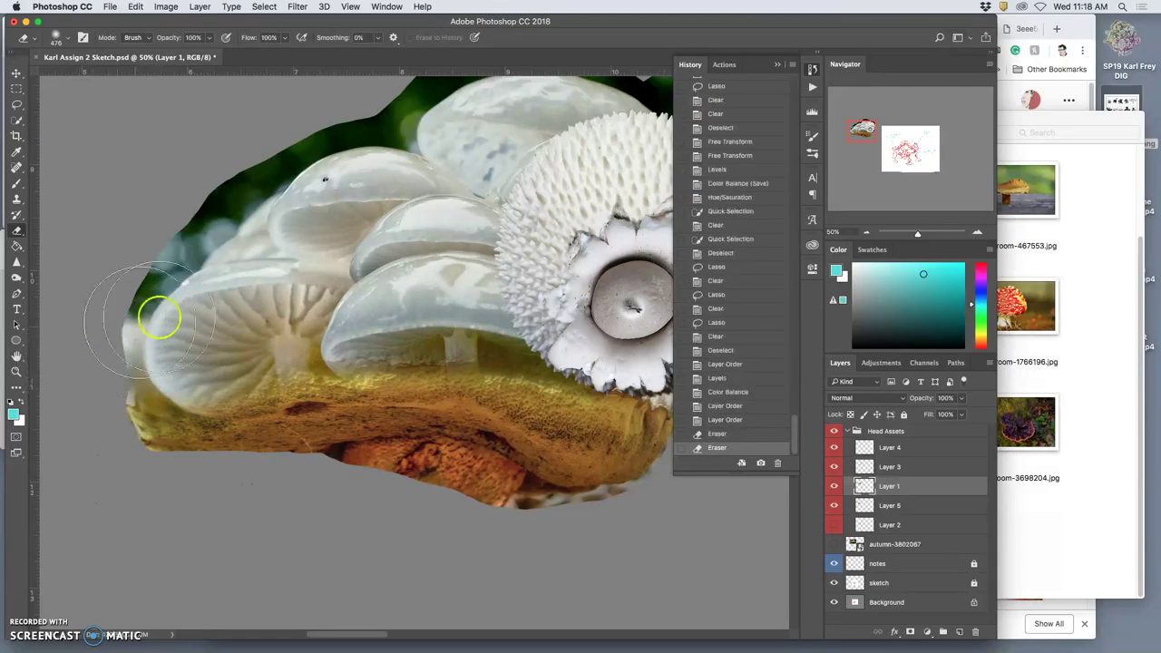
Step: Use Quick Selection to select and delete the dark green background above and beside the white mushrooms on Layer 1
key("super+minus")
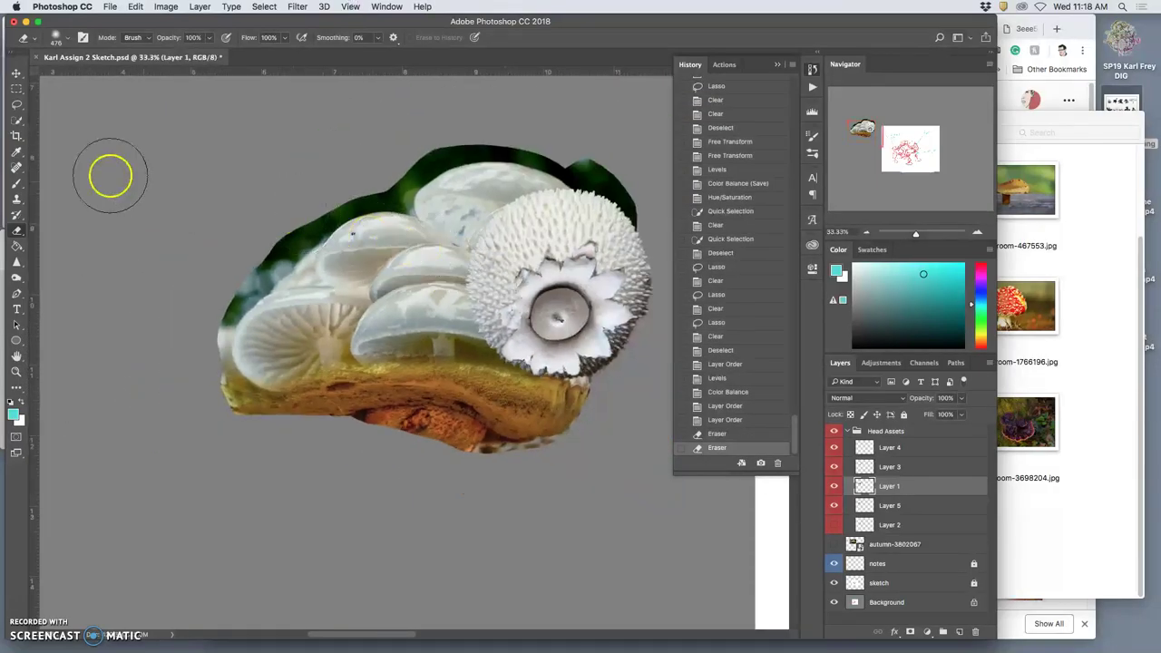
left_click(16, 122)
left_click_drag(625, 202, 466, 153)
key("Delete")
left_click(544, 164)
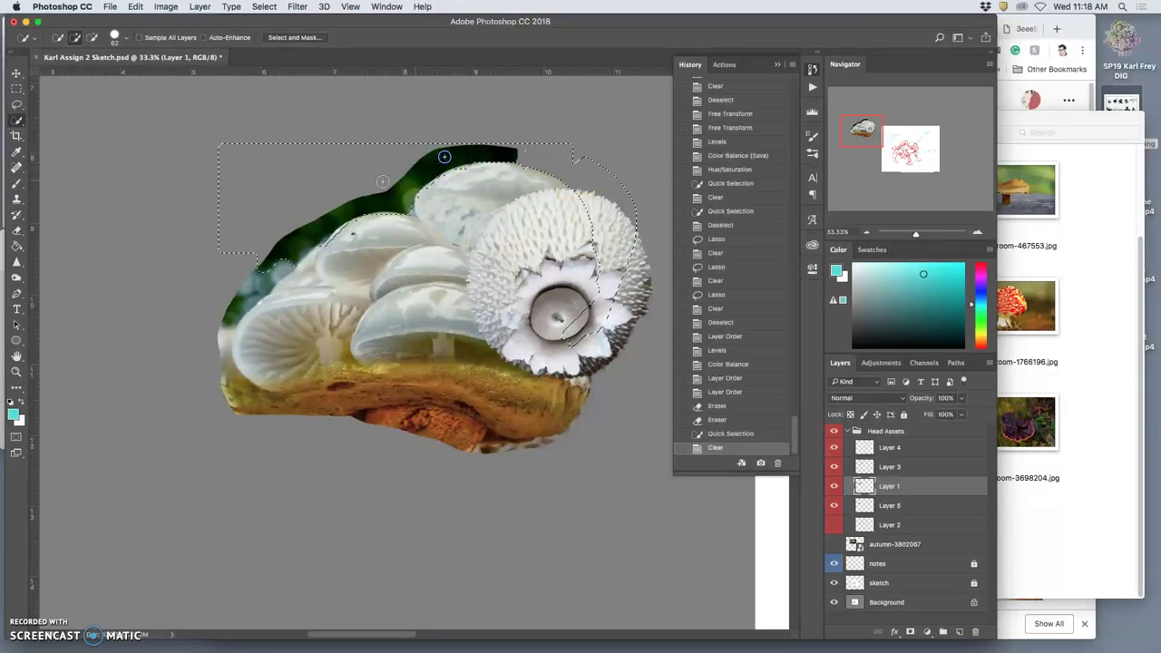
mouse_move(280, 252)
left_mouse_down()
mouse_move(252, 288)
mouse_move(255, 274)
left_mouse_up()
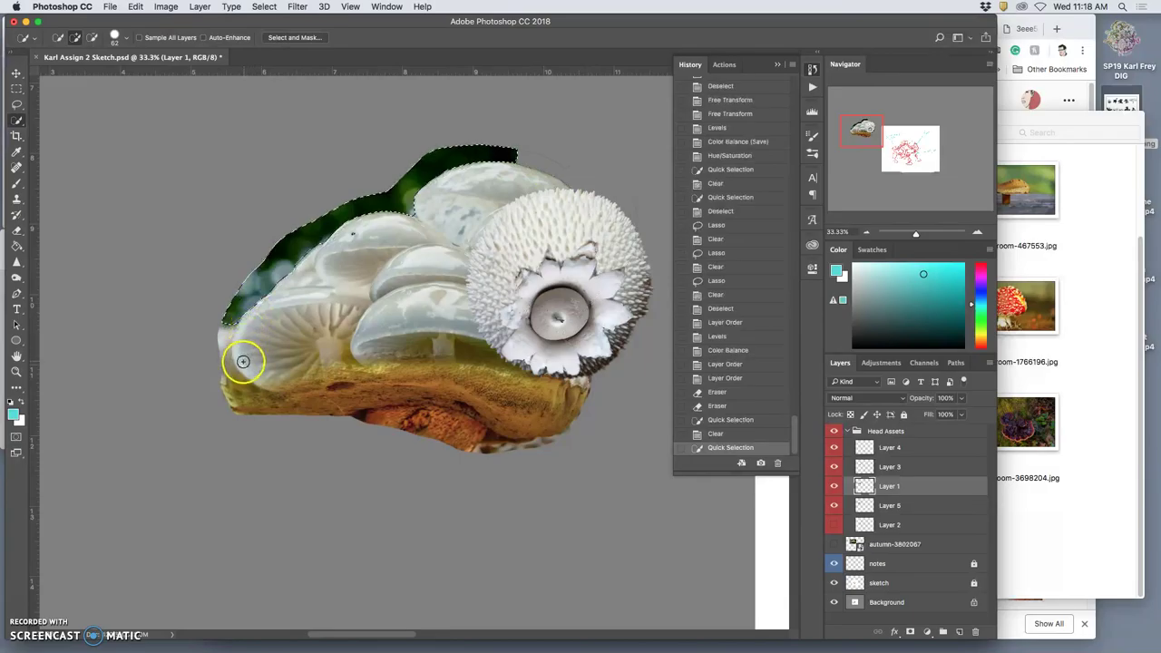
key("Delete")
mouse_move(247, 354)
left_mouse_down()
mouse_move(233, 321)
mouse_move(205, 360)
left_mouse_up()
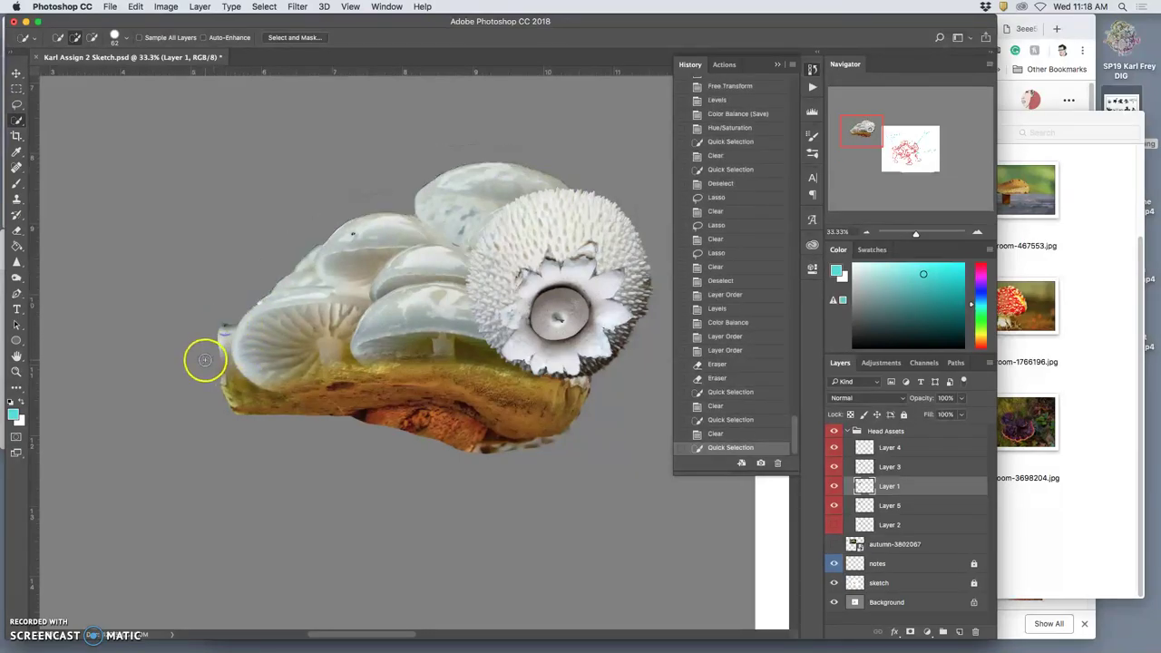
Step: Lasso around the outer edge of the white mushrooms, delete the leftover background fringe from Layer 1, and deselect
left_click(17, 106)
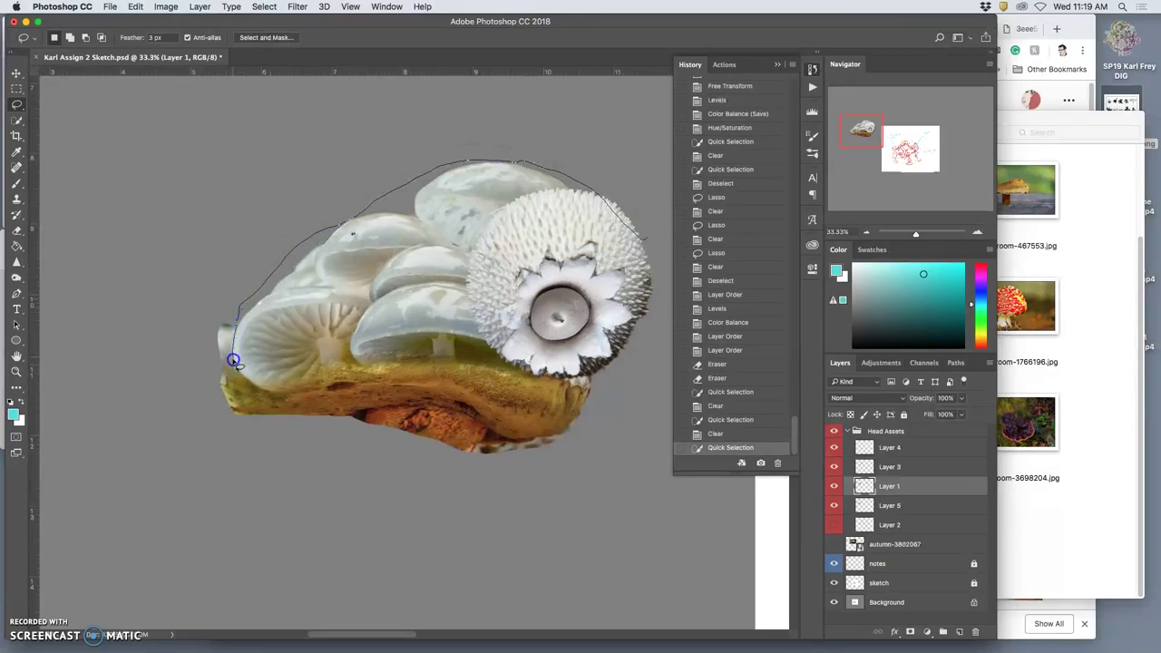
mouse_move(222, 374)
left_mouse_down()
mouse_move(183, 270)
mouse_move(278, 140)
mouse_move(428, 105)
left_mouse_up()
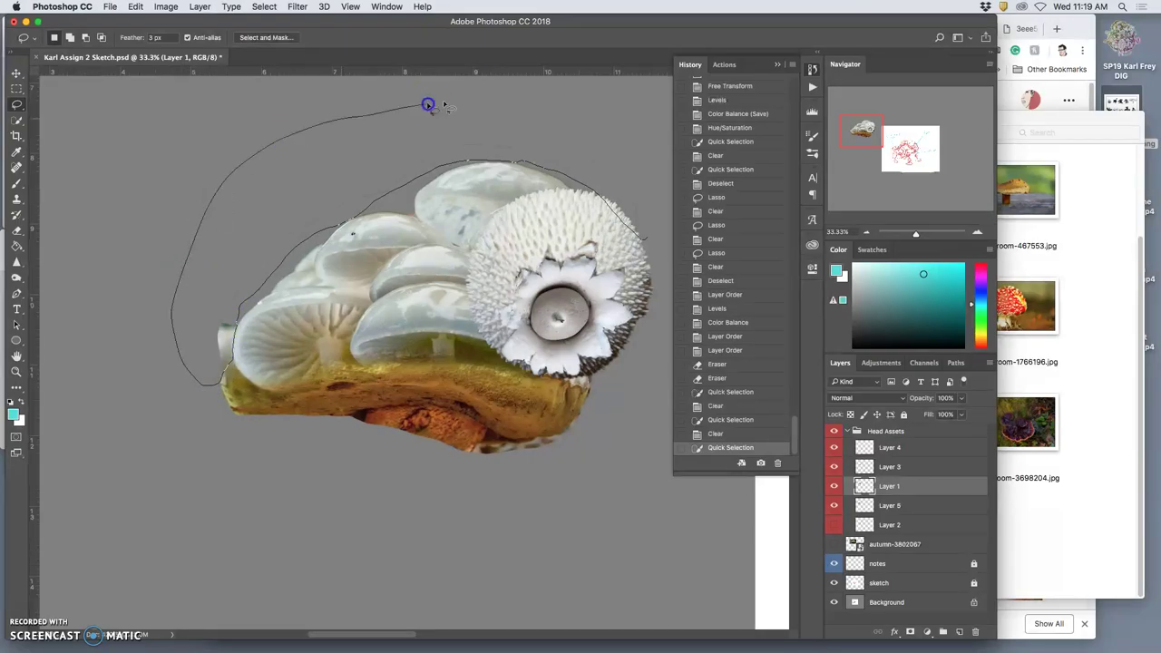
left_click_drag(659, 162, 667, 164)
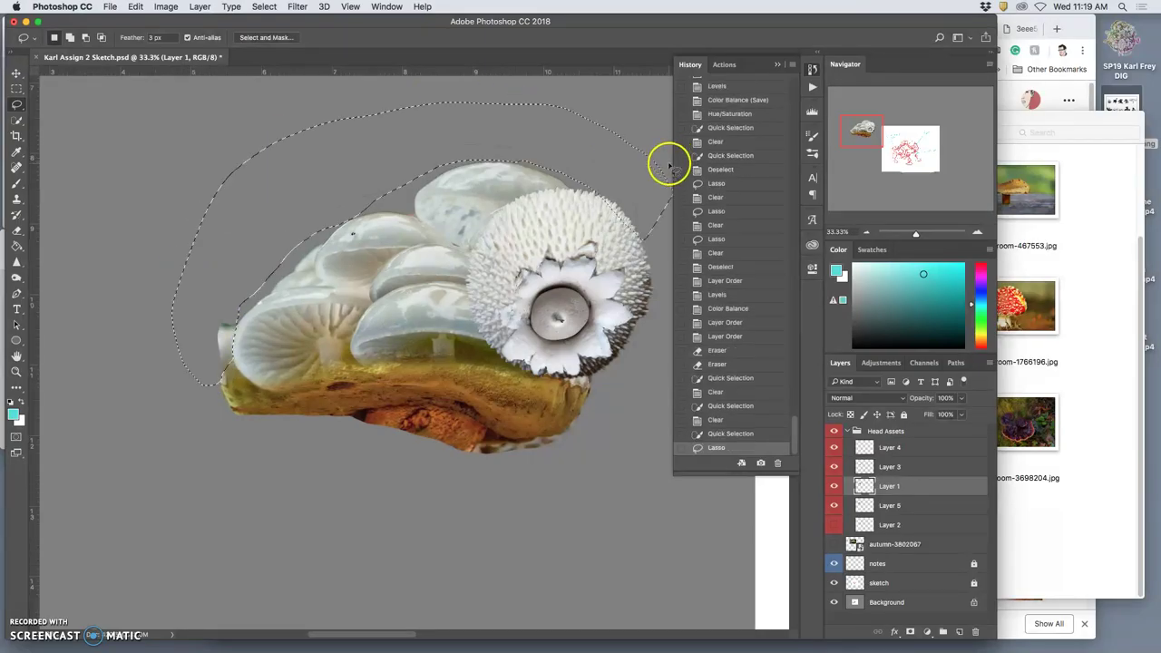
key("Delete")
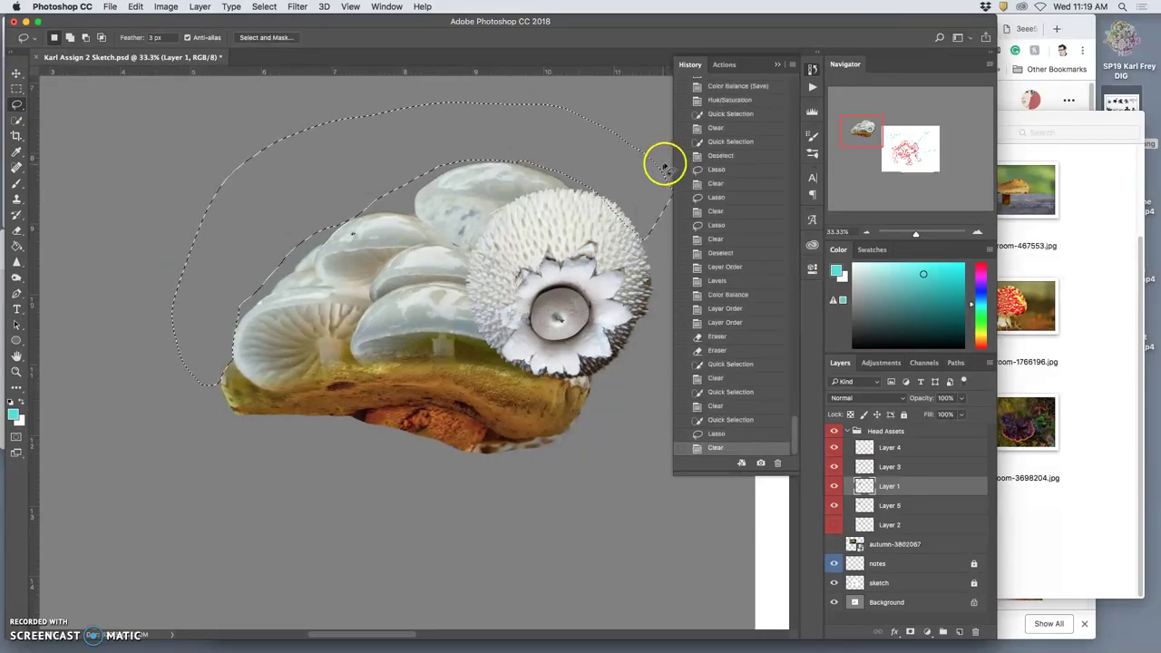
left_click(518, 488)
key("super+minus")
key("super+minus")
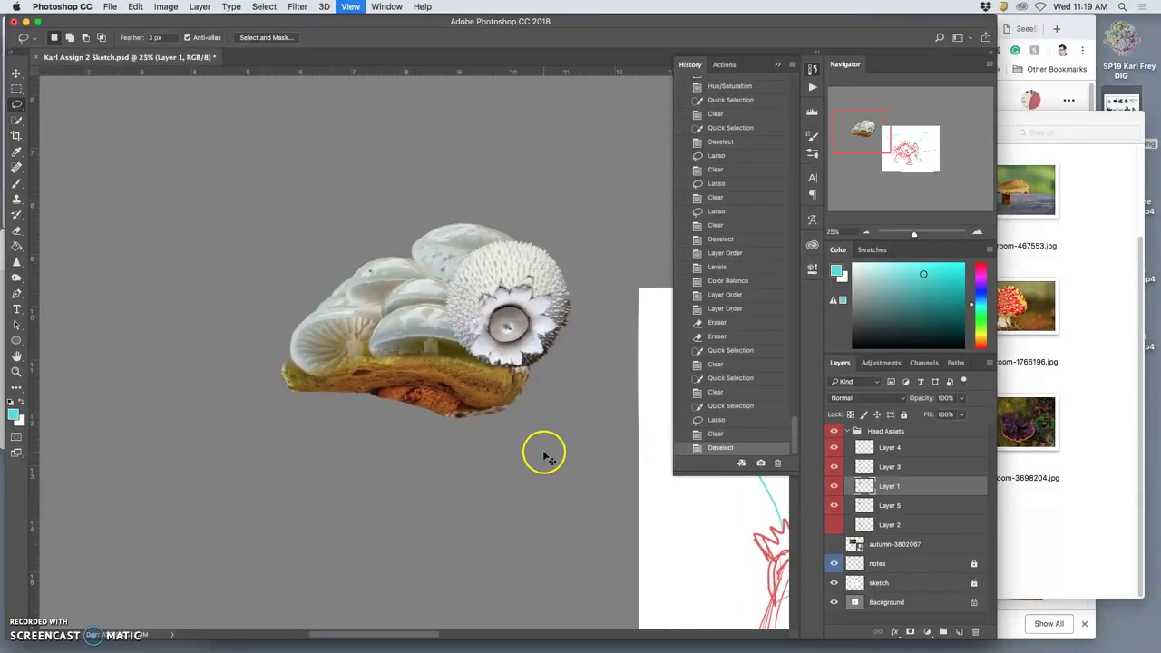
Step: Compare the head with Layer 1 hidden and shown, both close up and at 25% zoom
key("super+plus")
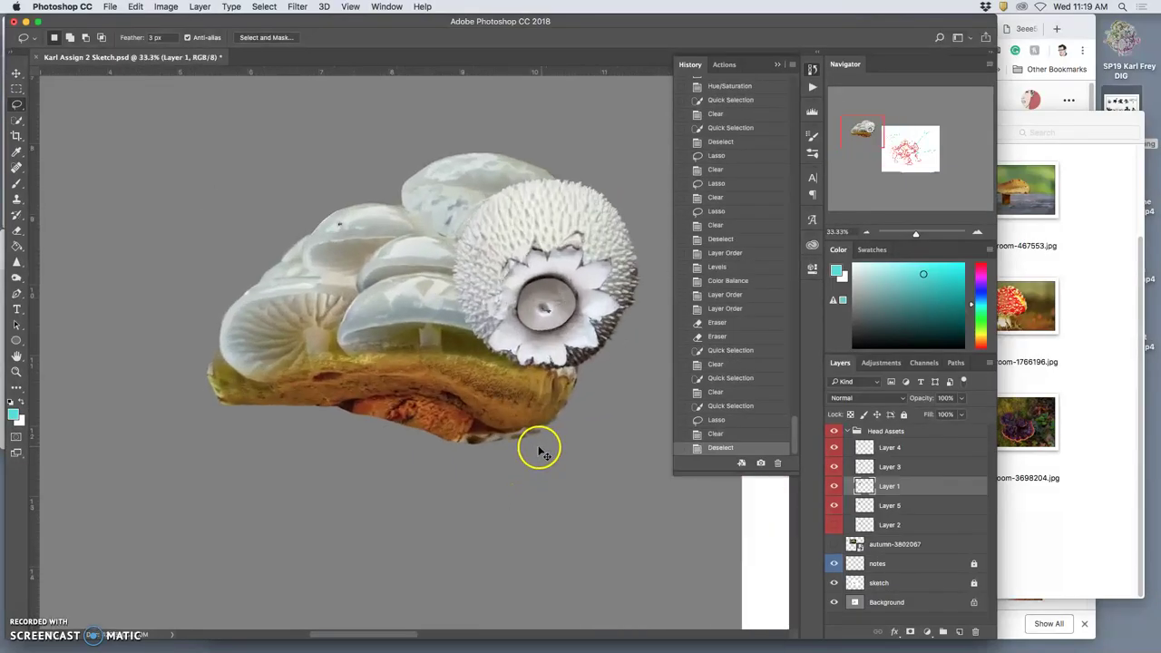
key("super+plus")
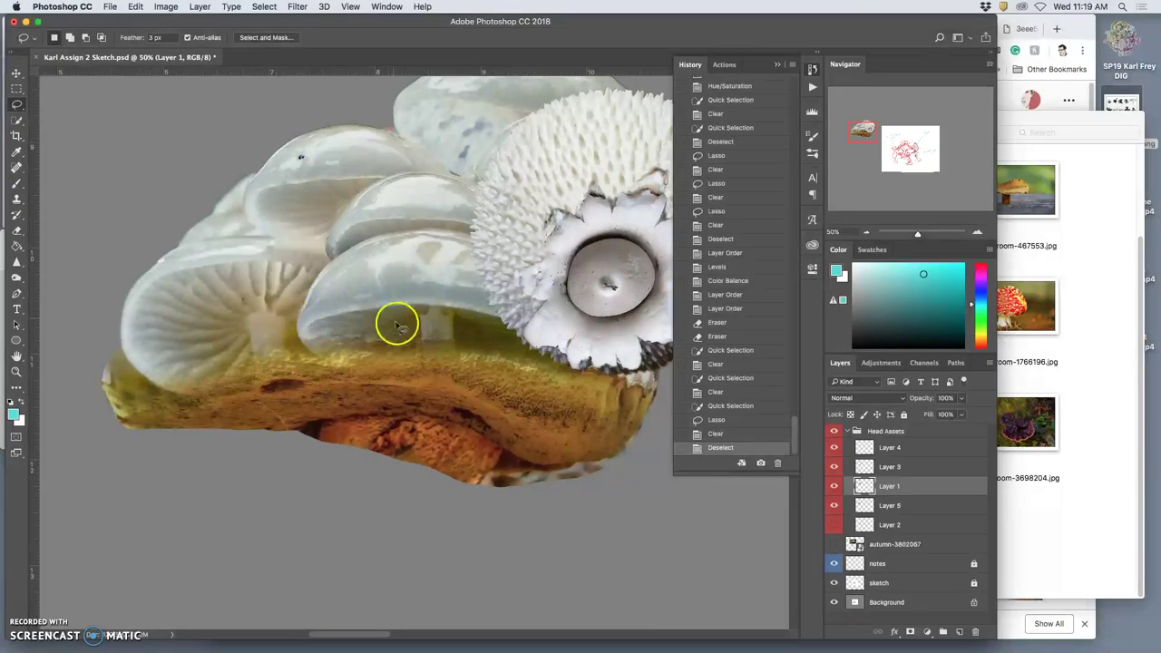
left_click(833, 486)
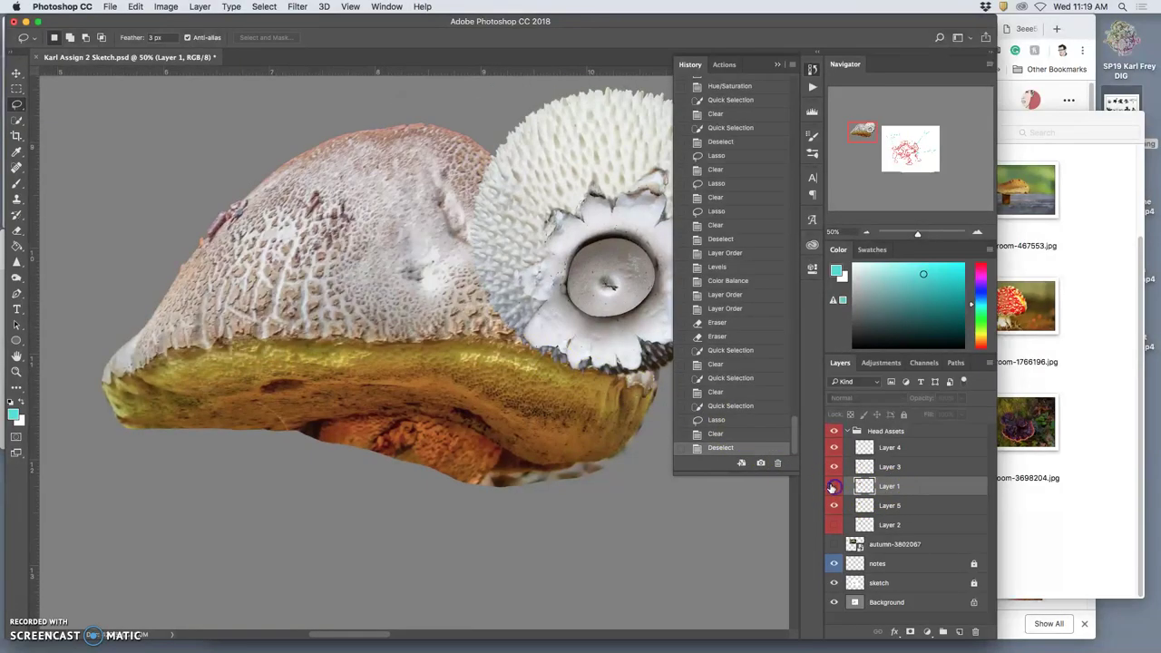
left_click(832, 487)
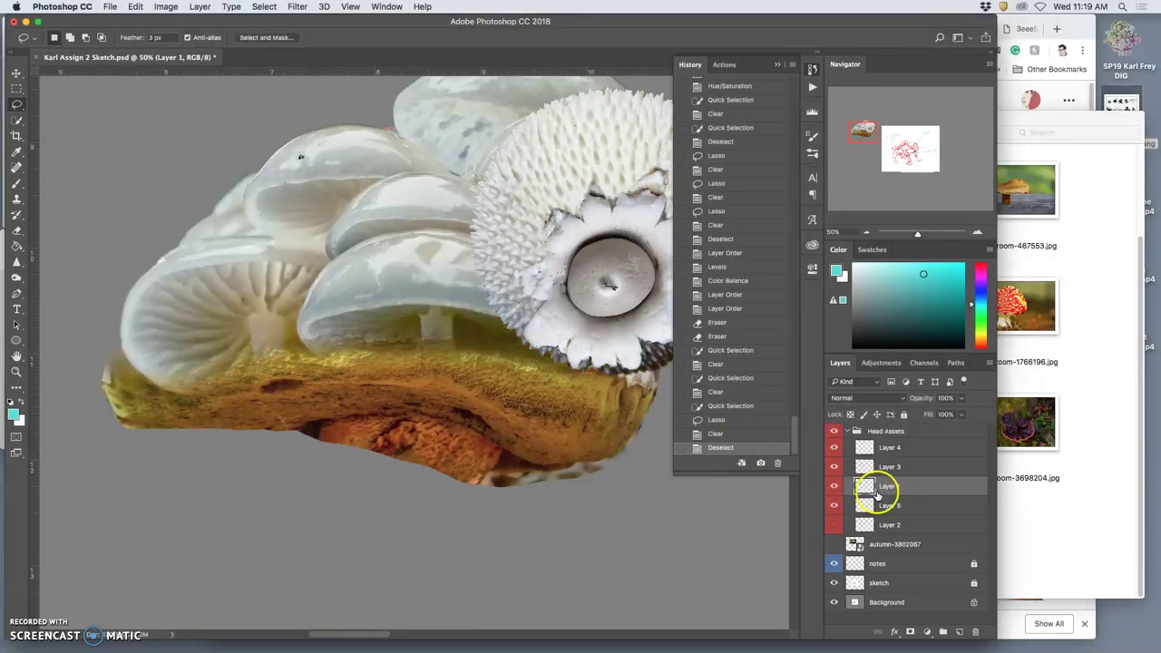
key("super+minus")
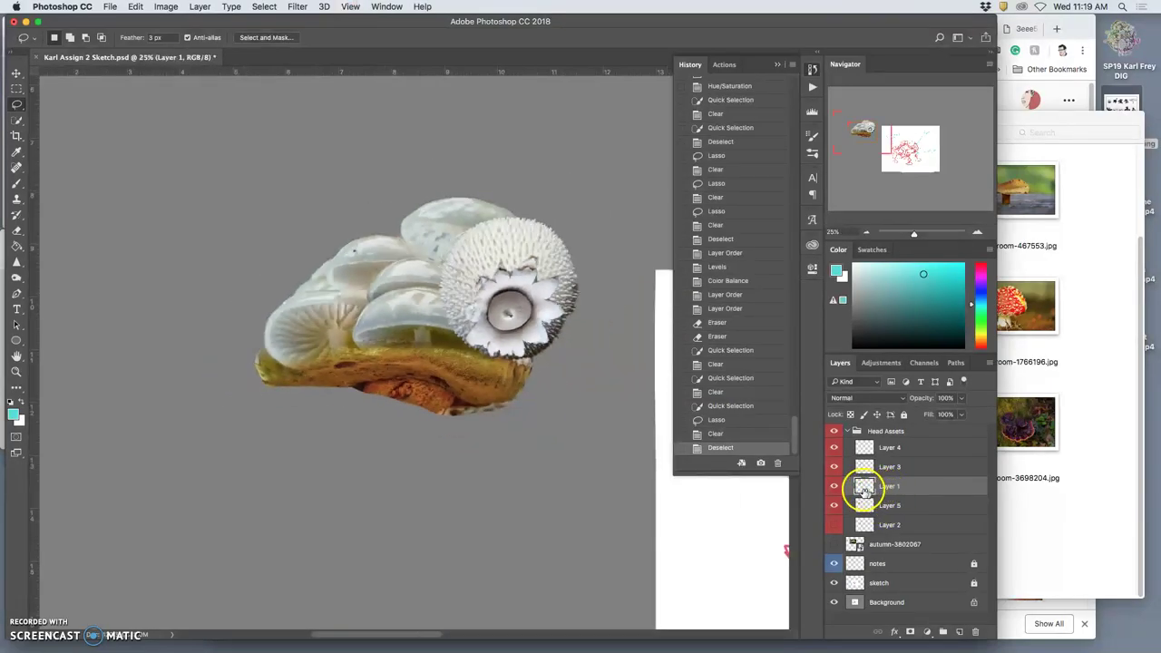
left_click(833, 486)
left_click(833, 487)
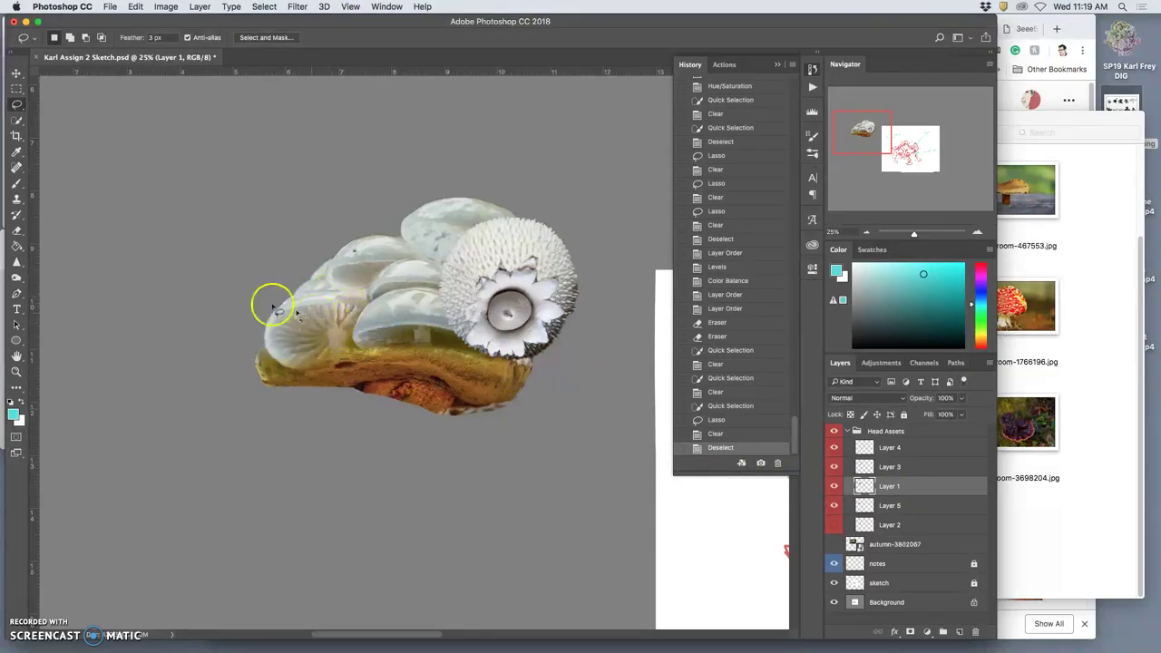
Step: Try erasing the leftmost white mushroom on Layer 1 to expose Layer 5's textured cap, and undo the stroke
left_click(16, 230)
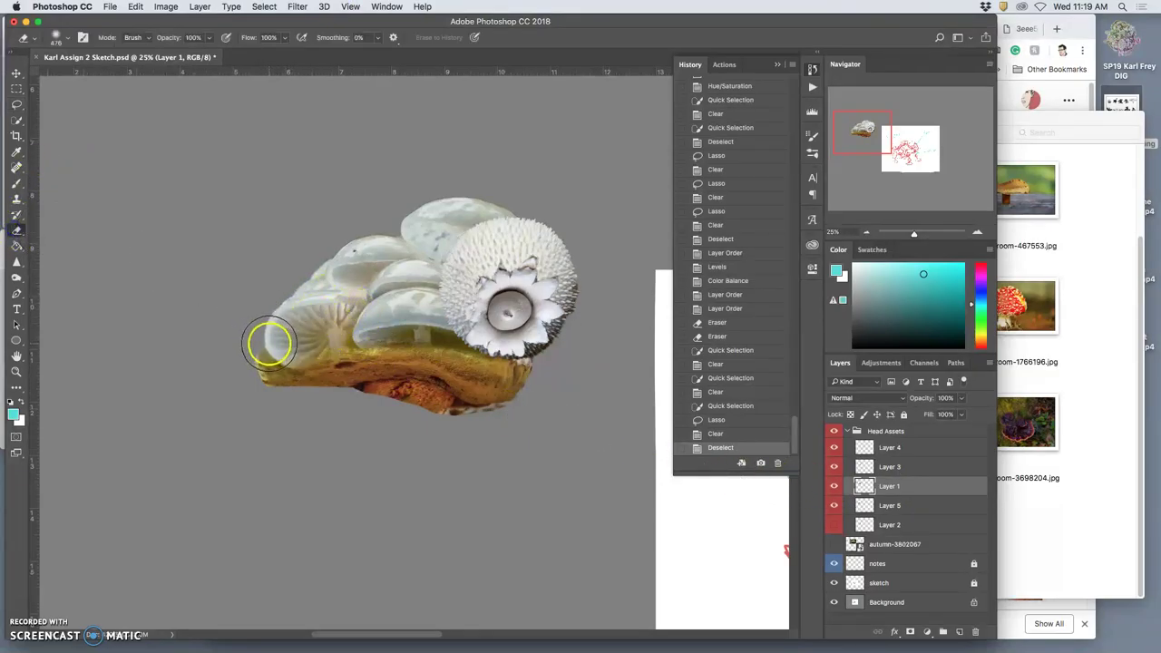
mouse_move(270, 340)
left_mouse_down()
mouse_move(294, 331)
mouse_move(286, 354)
mouse_move(278, 318)
mouse_move(303, 280)
mouse_move(290, 304)
left_mouse_up()
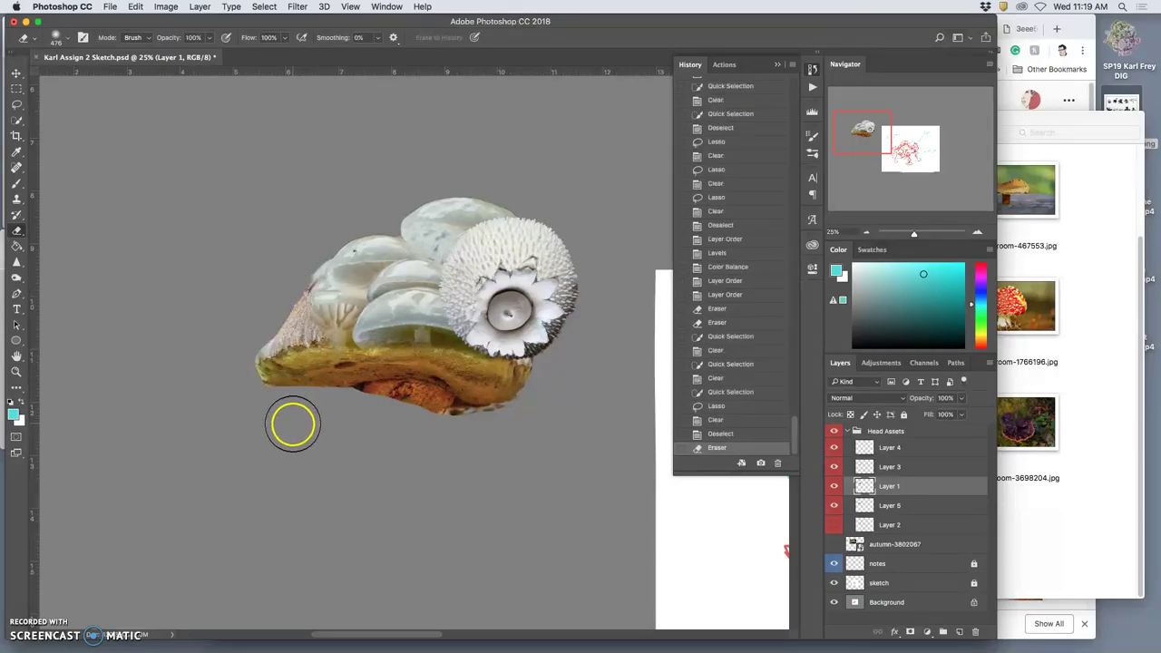
key("super+z")
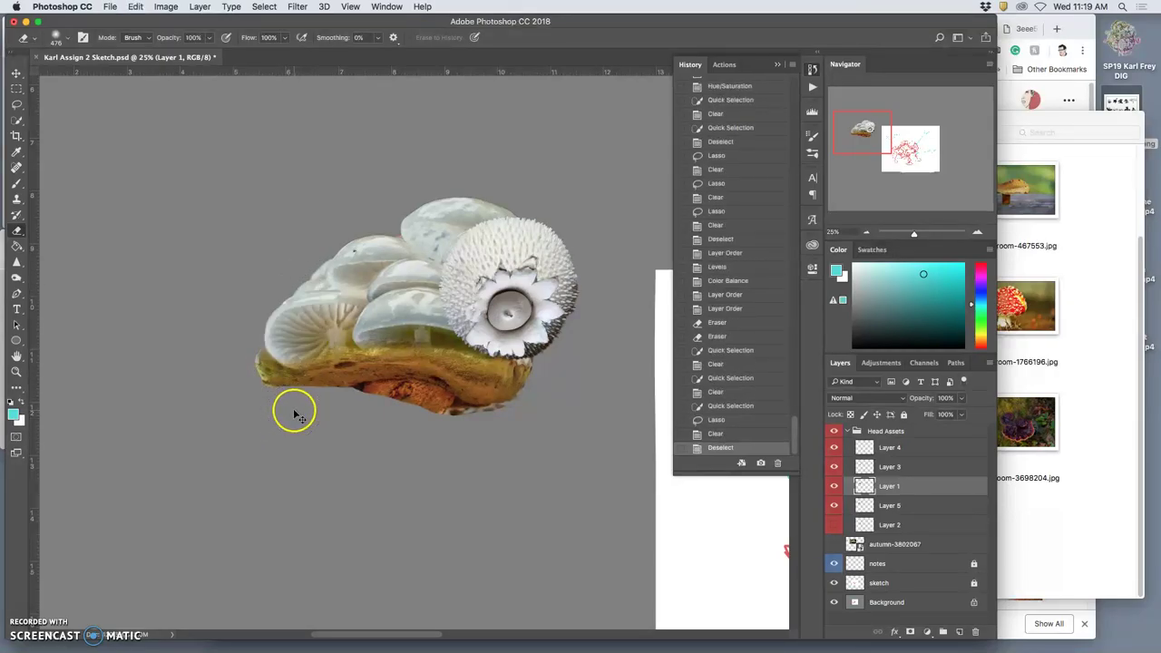
Step: Lasso the leftmost white mushroom on Layer 1, cut it out, and paste it onto its own layer
left_click(16, 103)
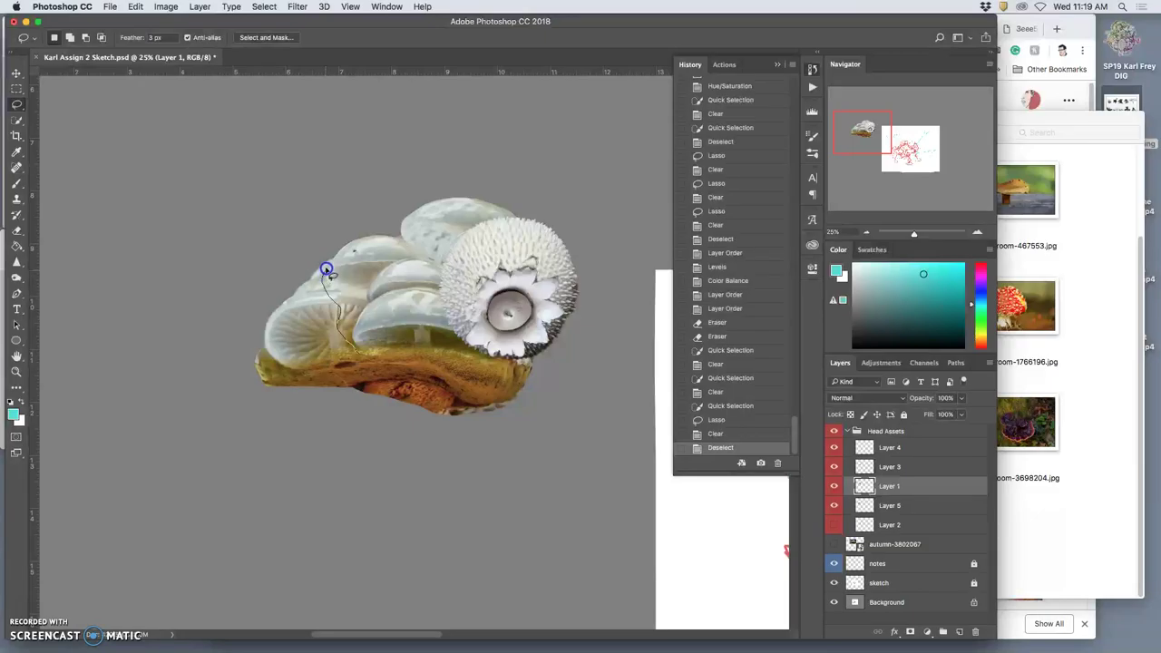
left_click_drag(287, 381, 320, 385)
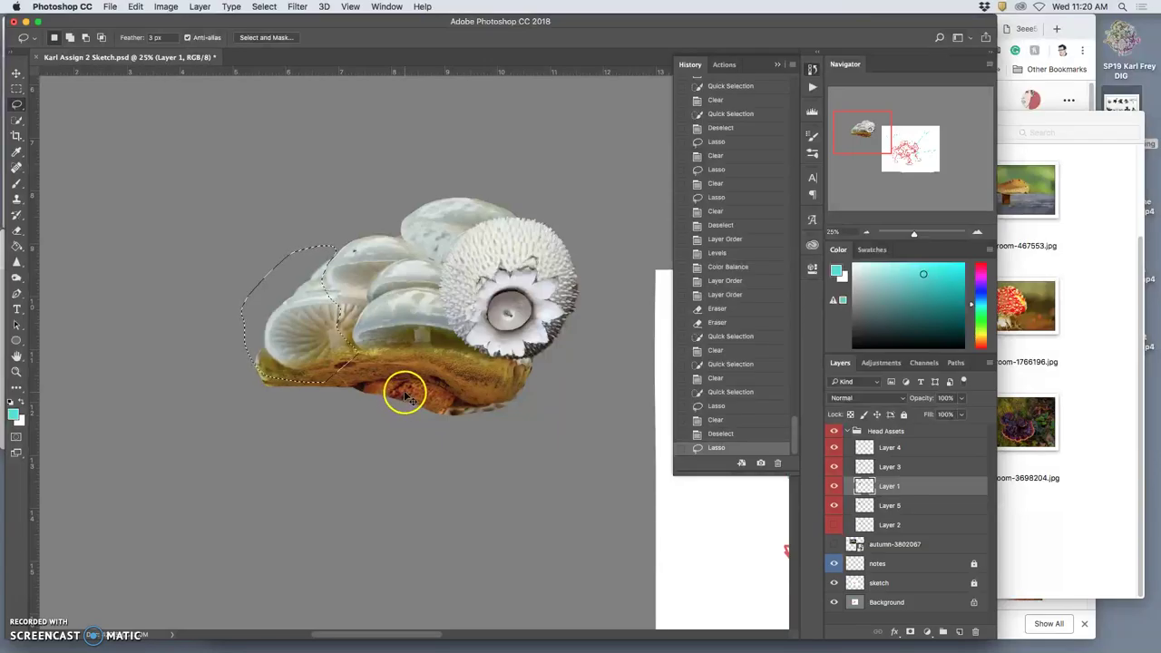
key("super+x")
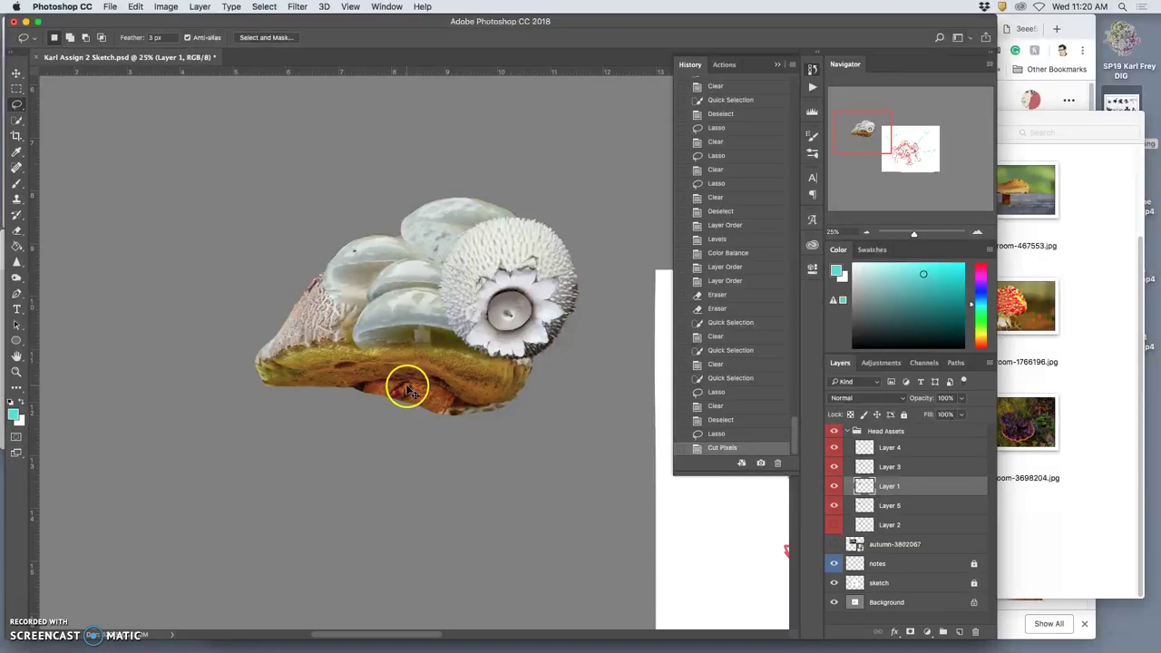
key("super+v")
Step: Try to move the pasted mushroom with Auto-Select set to Group, and undo the move of the Head Assets group
left_click(16, 72)
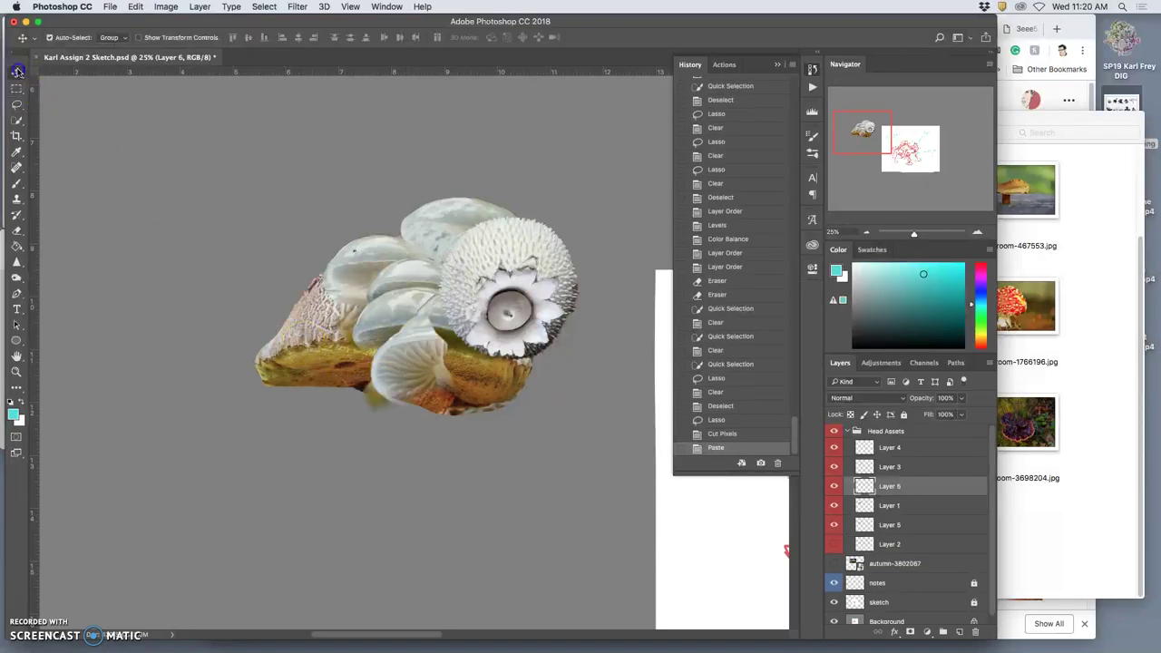
left_click_drag(392, 338, 348, 331)
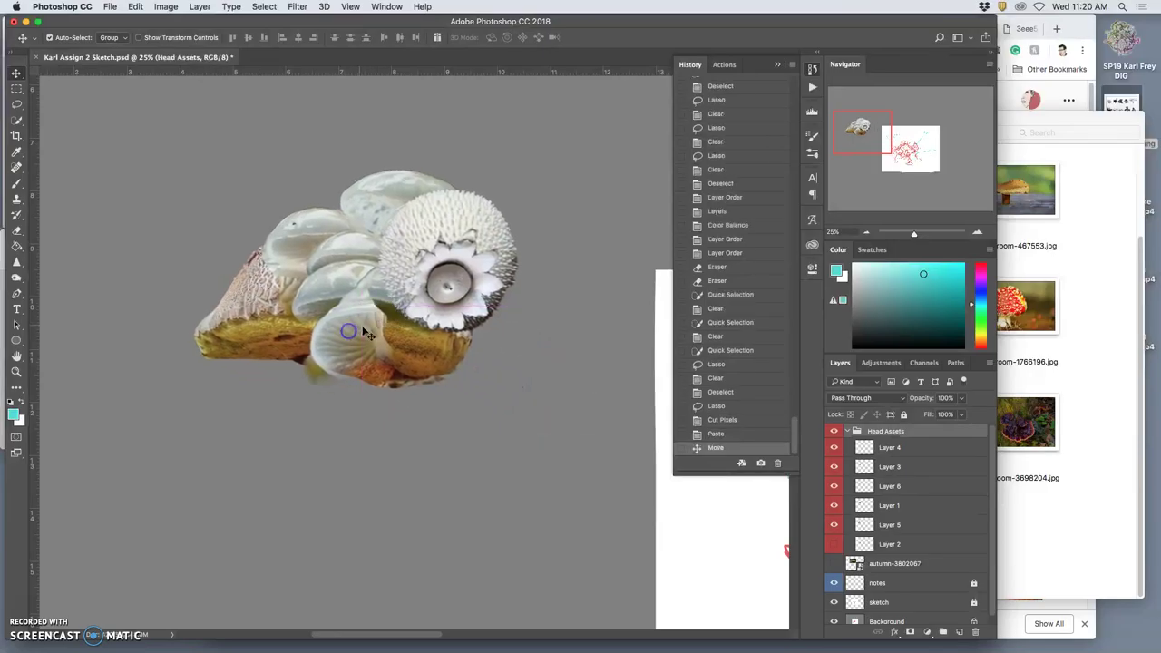
key("super+z")
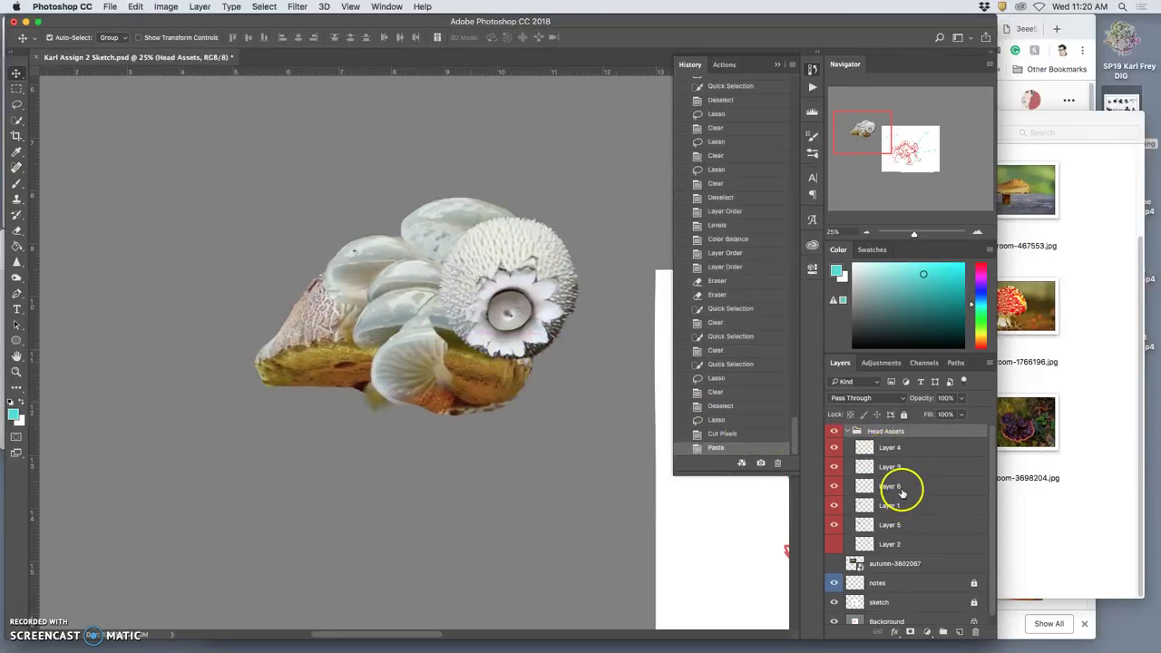
Step: Identify the pasted mushroom by toggling Layer 6's visibility, and place Layer 6 below Layer 5 in the Head Assets group
left_click(898, 487)
left_click(834, 486)
left_click(834, 486)
left_click(893, 485)
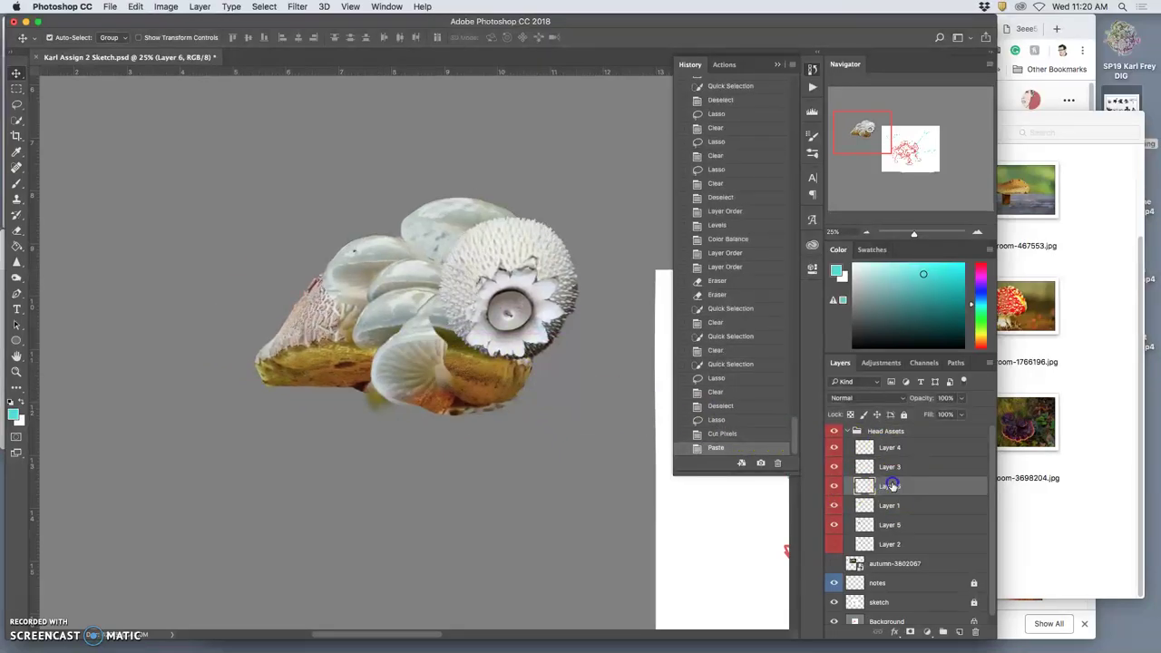
left_click_drag(889, 486, 884, 535)
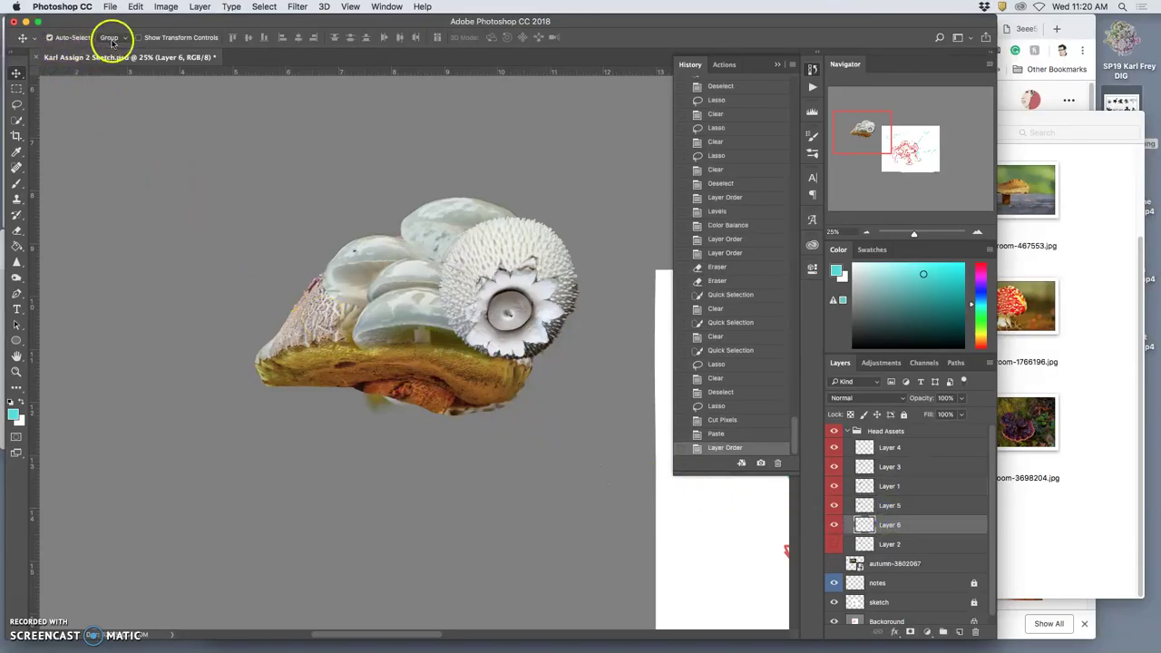
Step: With Auto-Select off, move Layer 6's mushroom behind the head's back edge and rotate it clockwise to follow the other caps
left_click_drag(397, 357, 342, 323)
key("super+t")
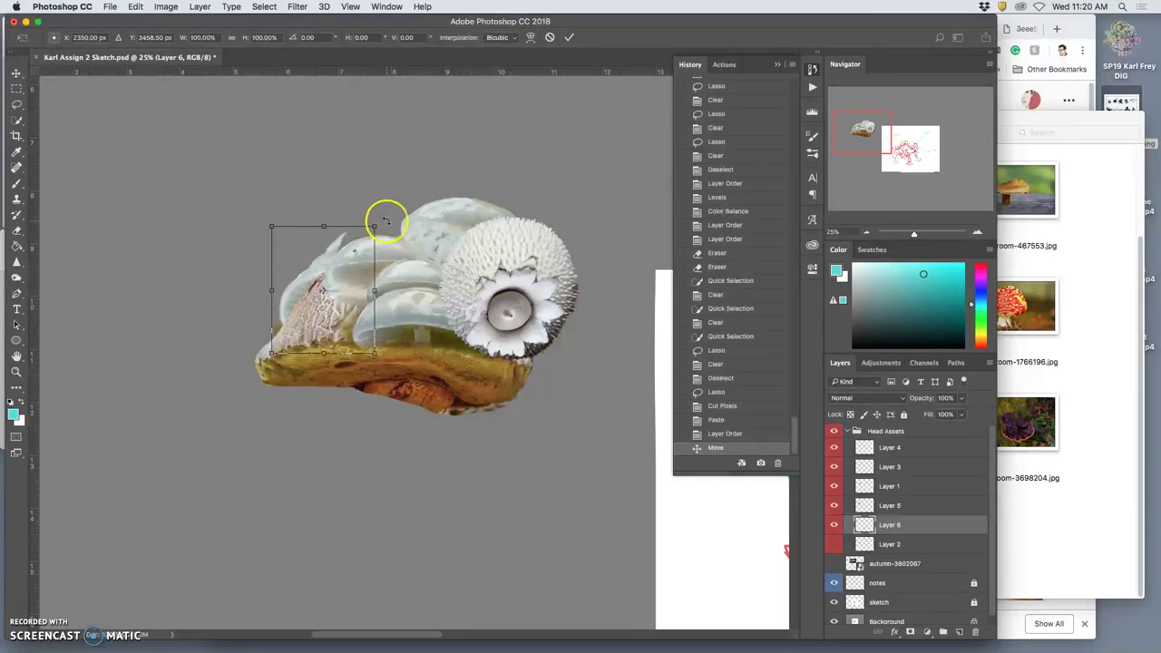
left_click_drag(386, 220, 407, 246)
key("Return")
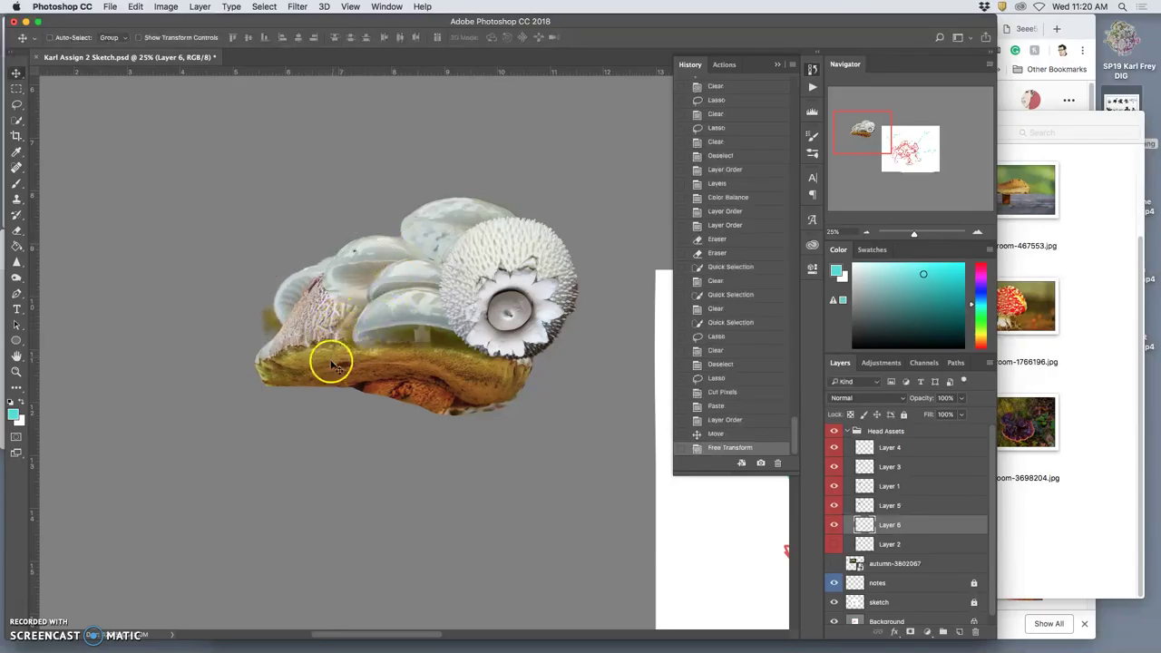
Step: Lasso the yellowish background patch beside Layer 6's mushroom, delete it, and deselect
key("super+equal")
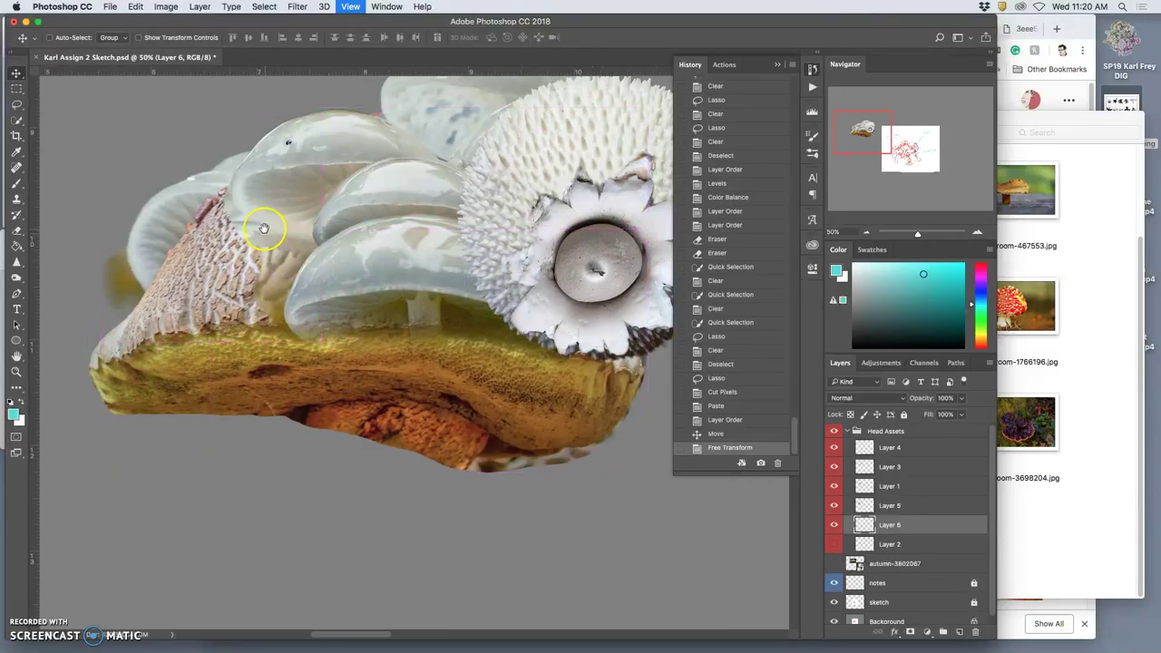
scroll(263, 227, "left", 3)
left_click(16, 104)
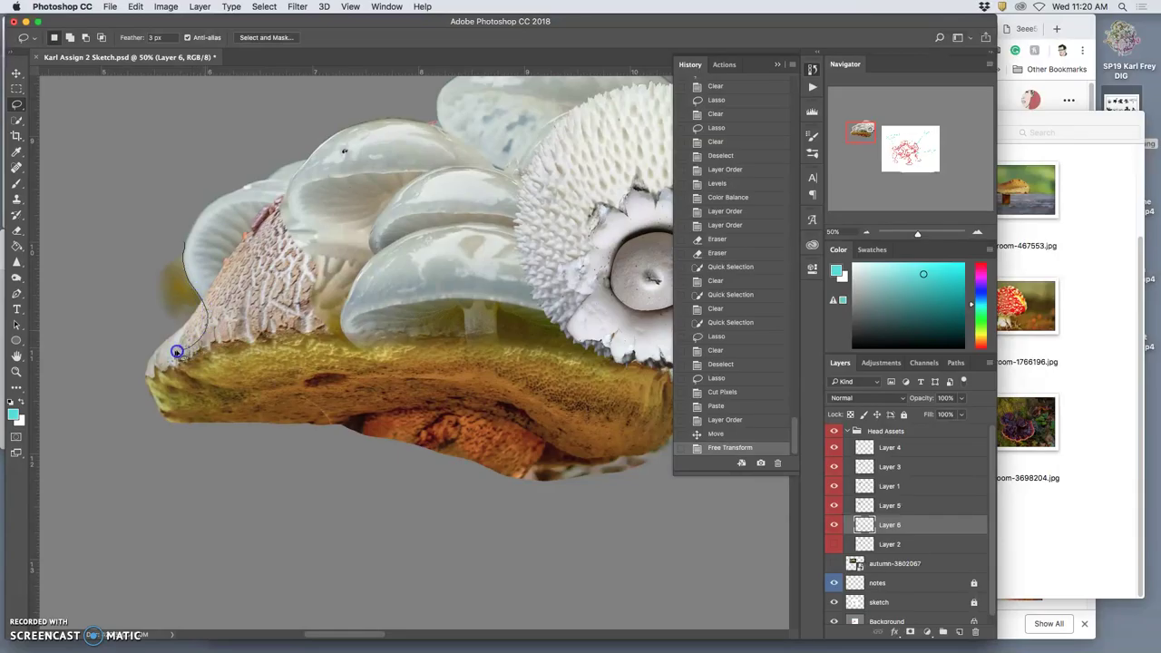
mouse_move(177, 352)
left_mouse_down()
mouse_move(123, 296)
mouse_move(148, 226)
left_mouse_up()
key("Delete")
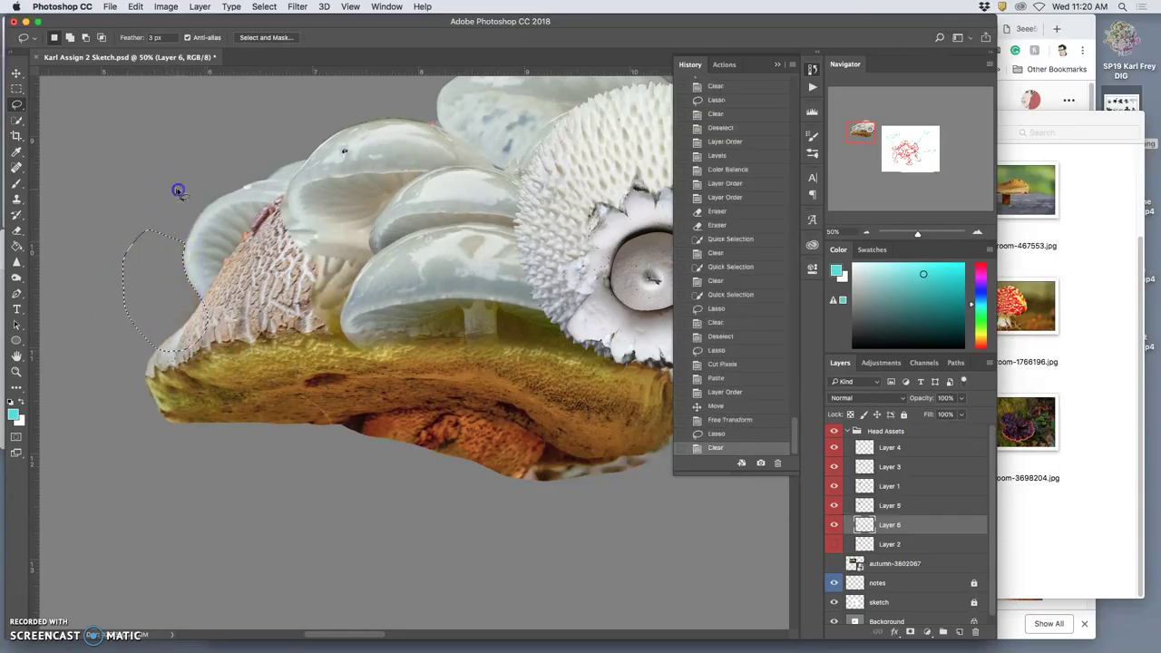
key("super+d")
Step: Show Layer 2 in the Head Assets group to bring in the lower jaw beneath the head
key("super+minus")
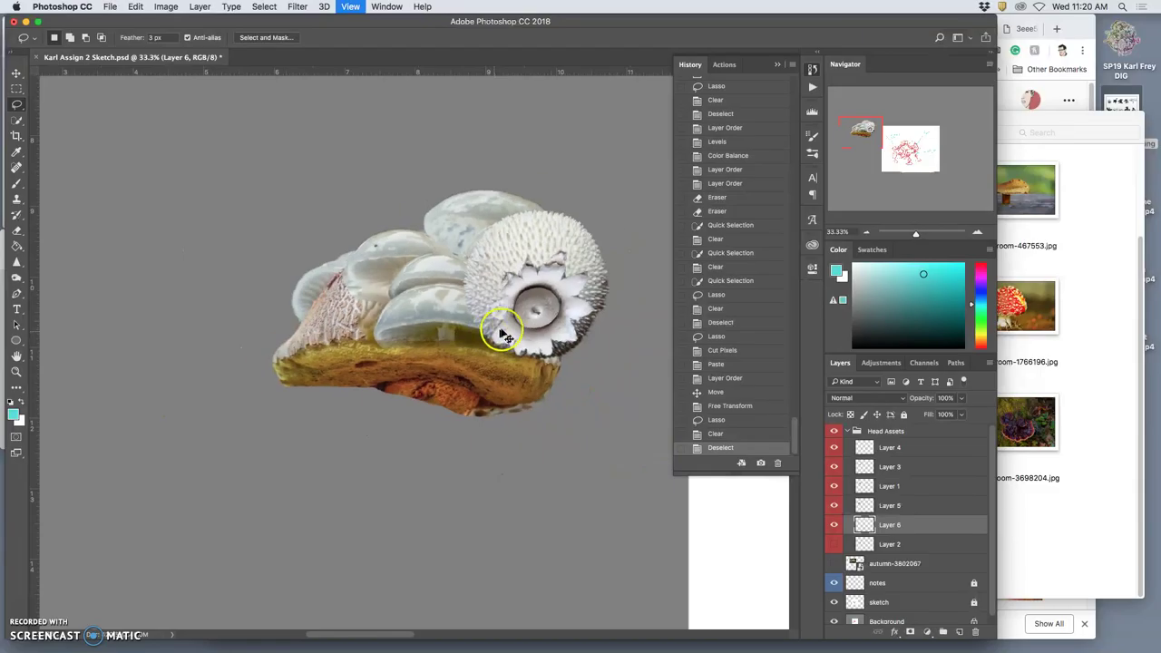
key("super+minus")
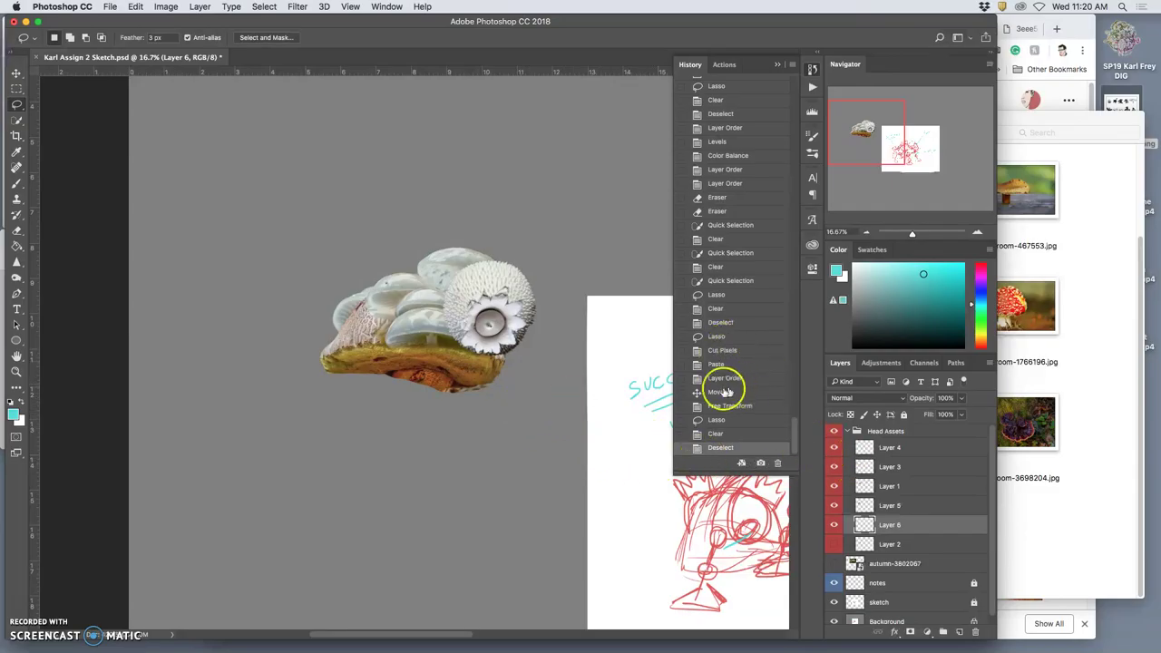
left_click(834, 544)
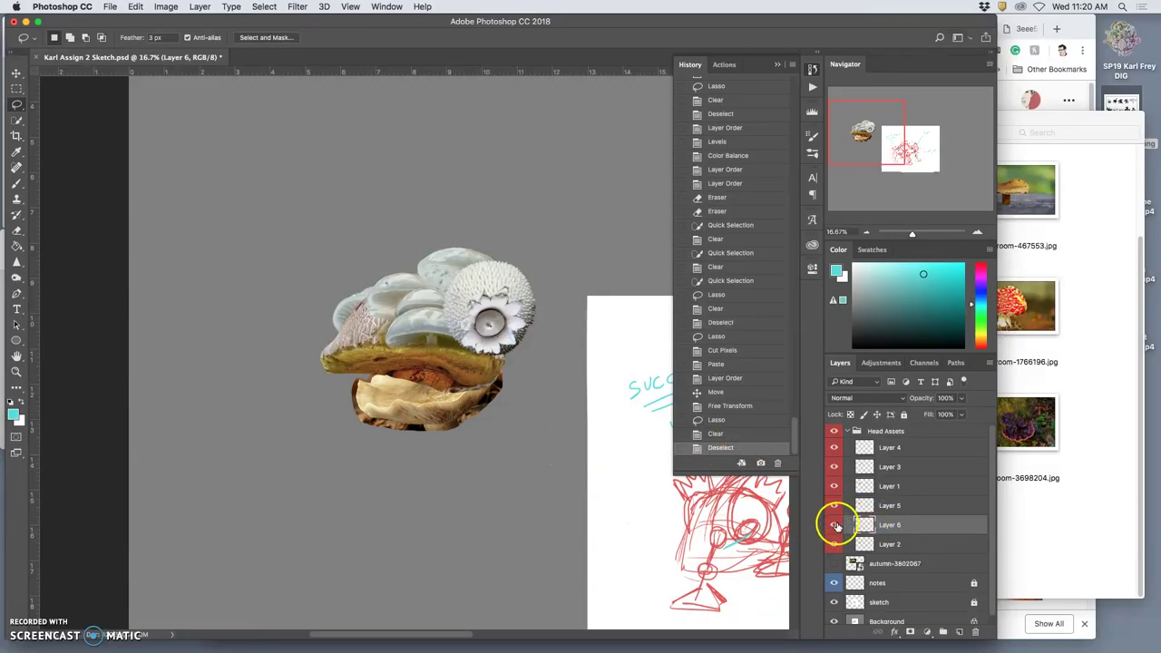
Step: Identify the upper jaw's layer by toggling the visibility of Layer 6 and Layer 5, and select Layer 5
left_click(834, 526)
left_click(834, 525)
left_click(833, 506)
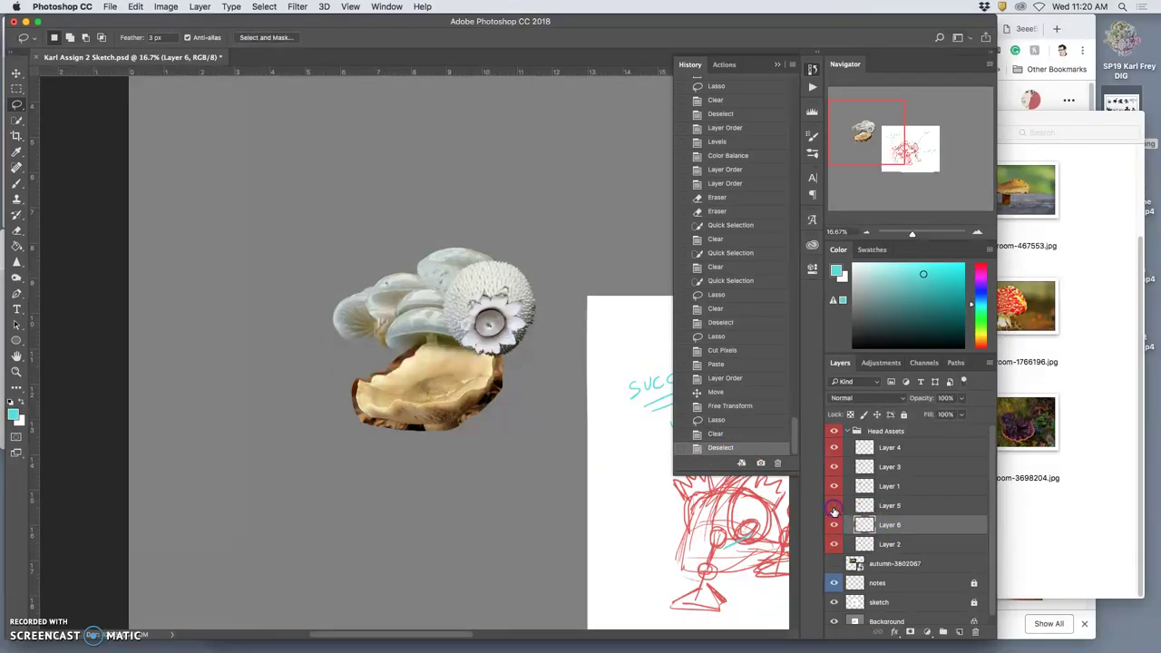
left_click(834, 506)
left_click(887, 505)
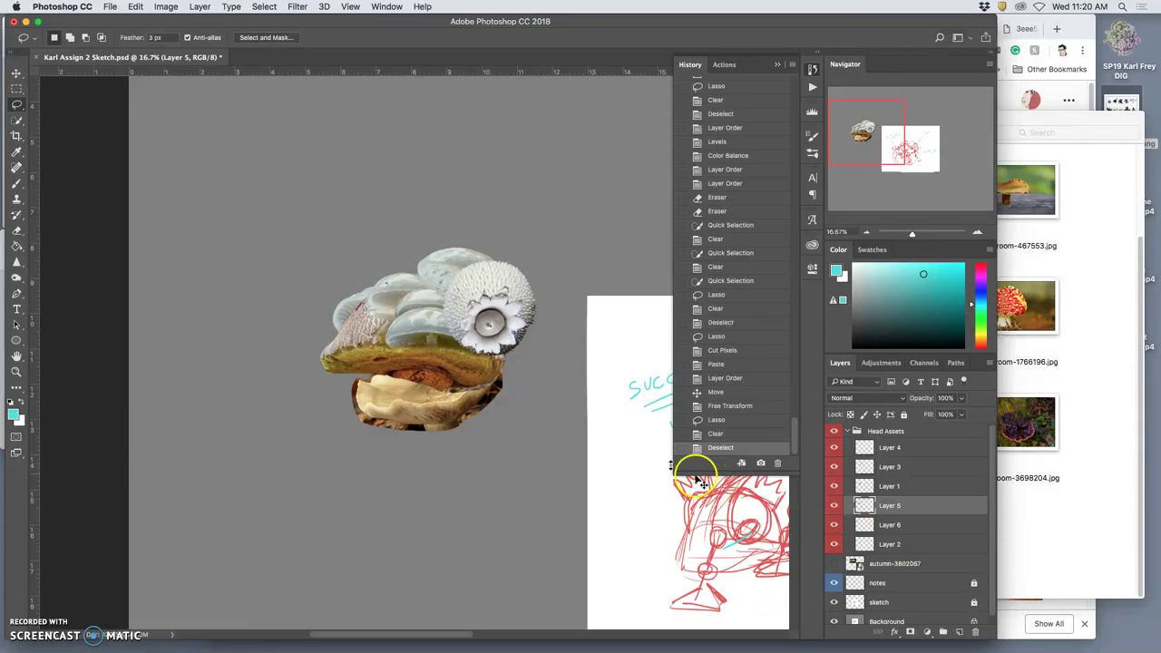
Step: On Layer 5, lasso the leftover area below the upper jaw, tracing around the orange patch, delete it, and deselect
key("super+equal")
key("super+equal")
key("super+equal")
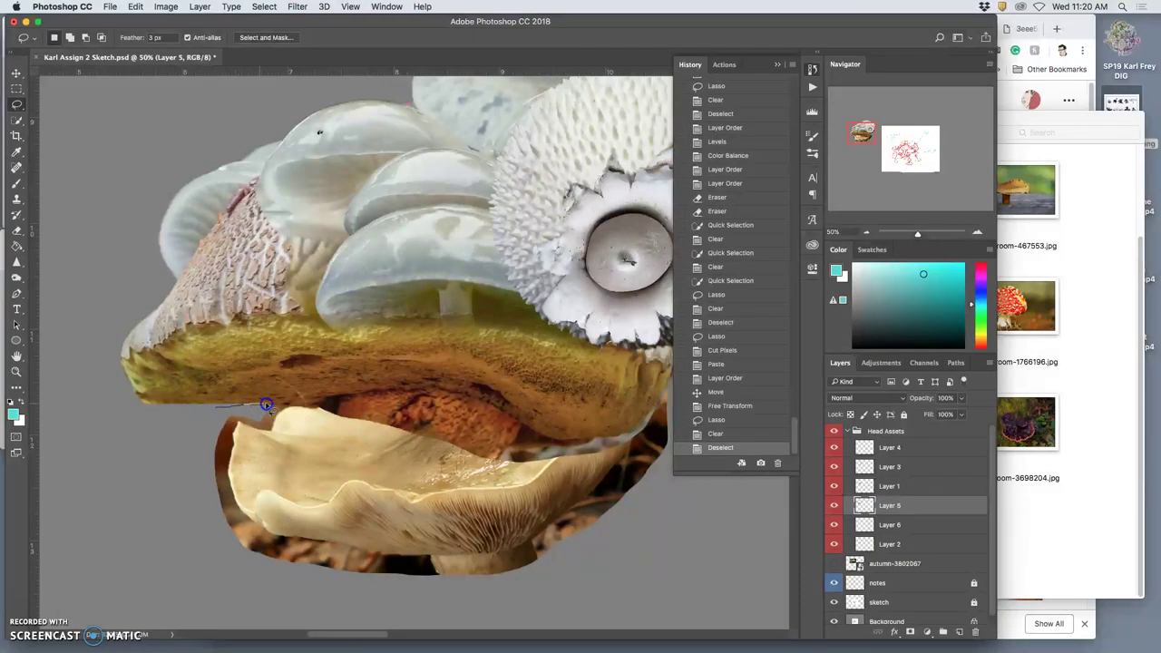
left_click_drag(284, 402, 300, 398)
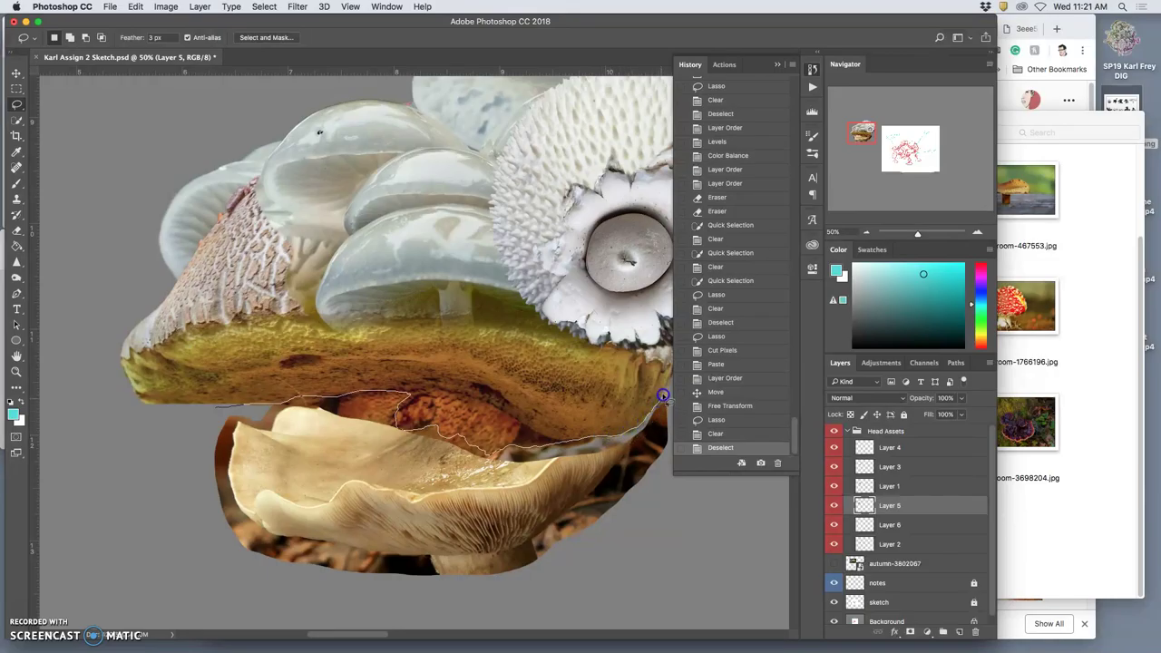
mouse_move(726, 481)
left_mouse_down()
mouse_move(518, 565)
mouse_move(171, 500)
mouse_move(182, 494)
left_mouse_up()
key("Delete")
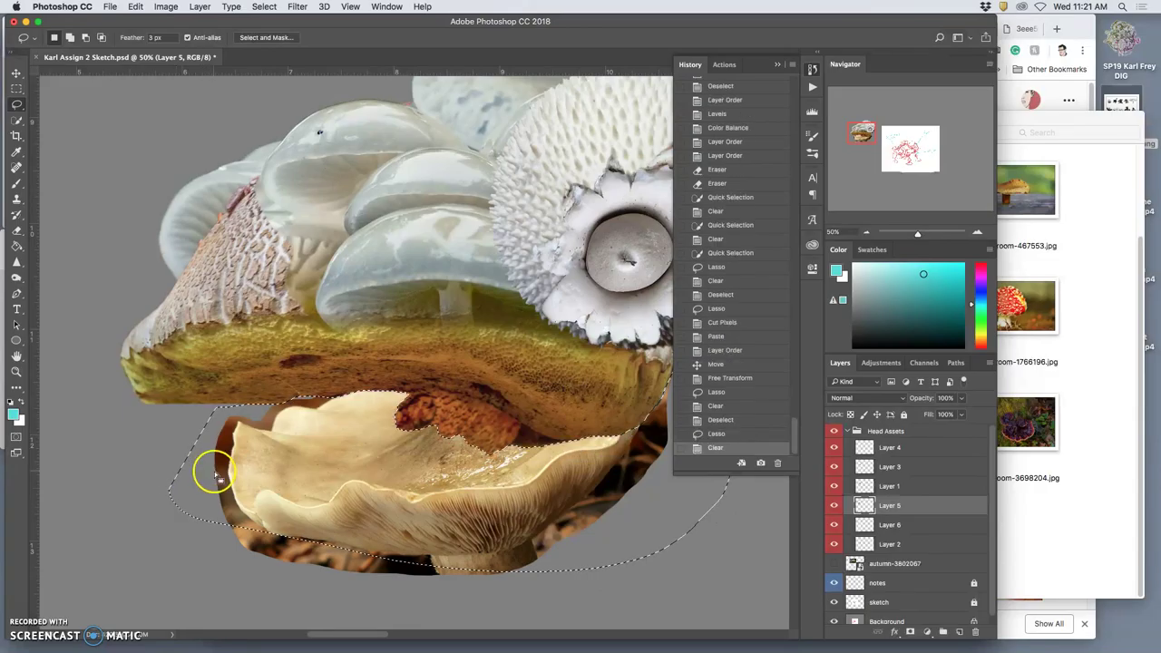
left_click(176, 508)
key("super+minus")
key("super+minus")
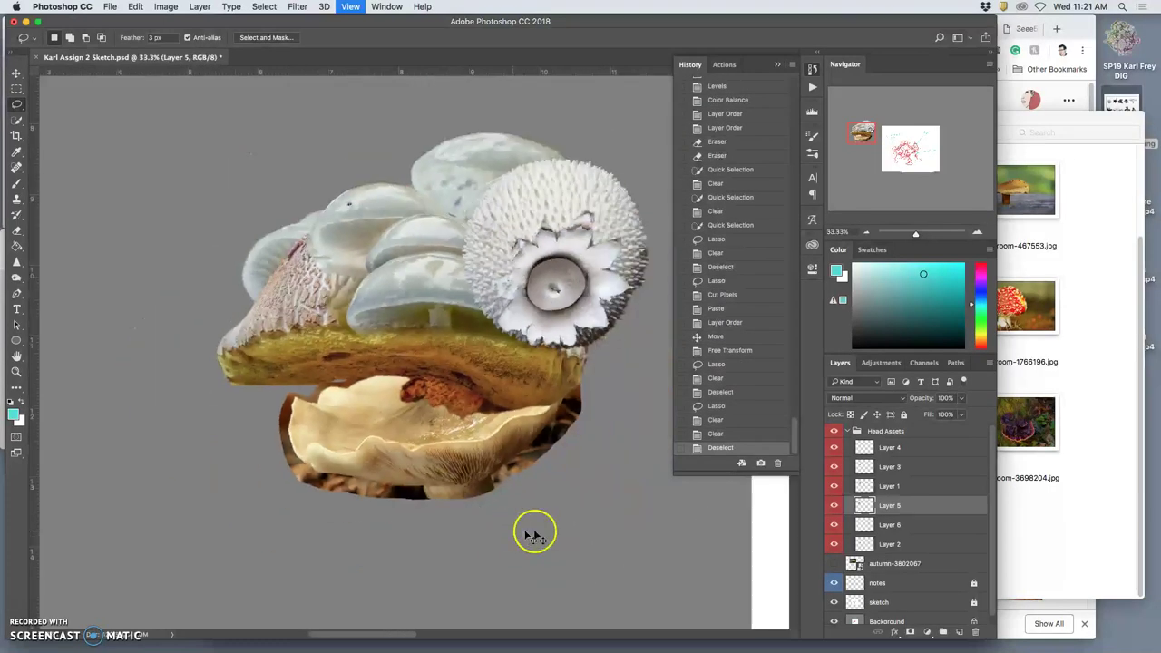
key("super+plus")
key("super+plus")
key("super+plus")
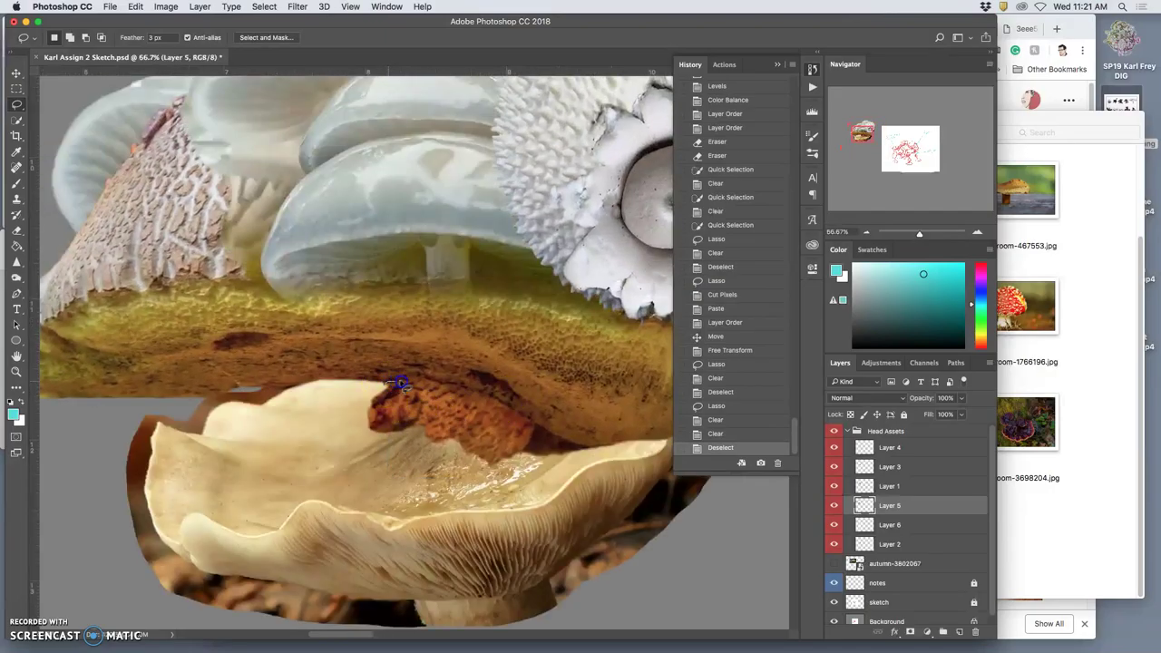
left_click_drag(415, 382, 427, 408)
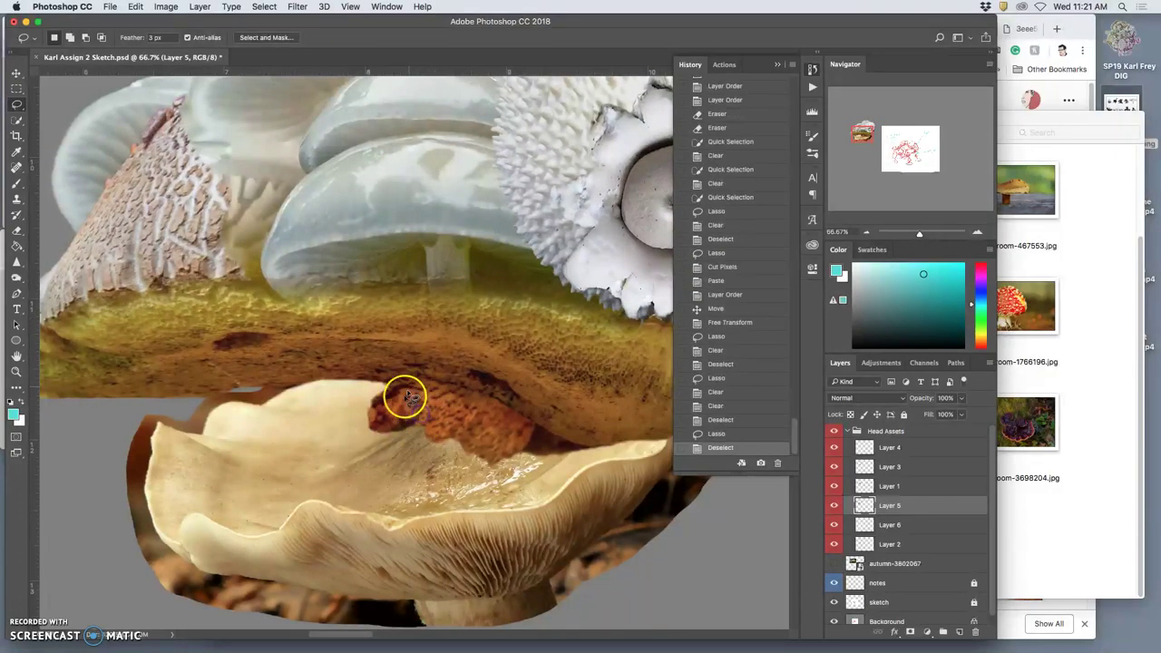
left_click(402, 397)
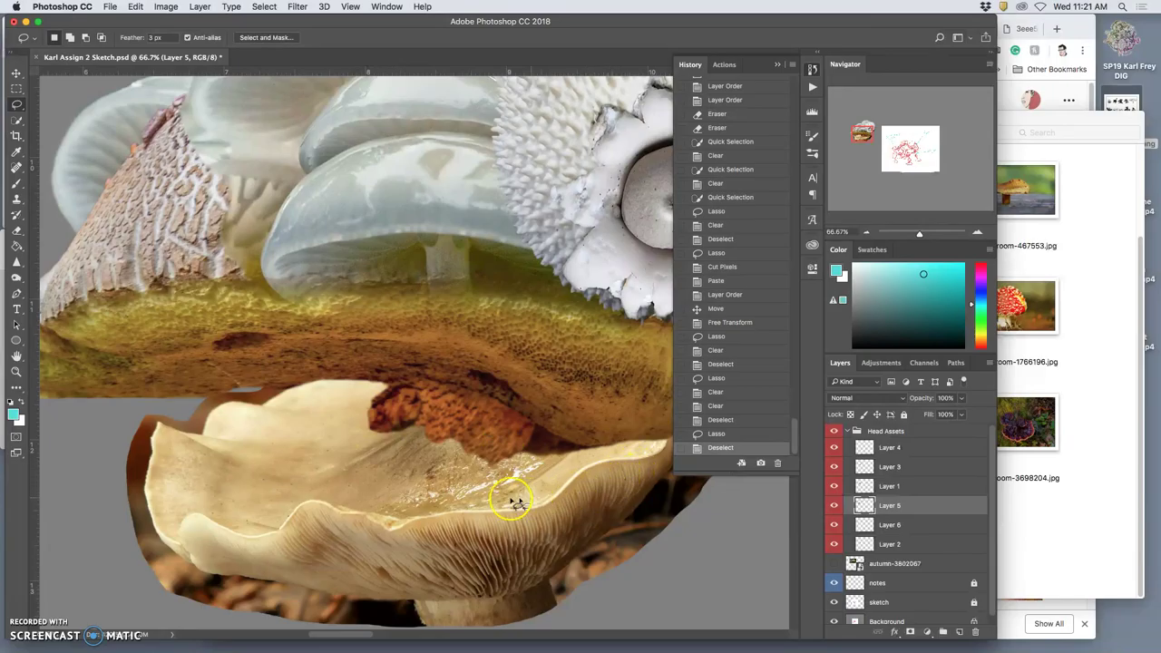
Step: Select Layer 2 and use Free Transform to widen the lower jaw to 118.93% and move it up against the upper jaw
left_click(835, 544)
left_click(836, 544)
left_click(878, 544)
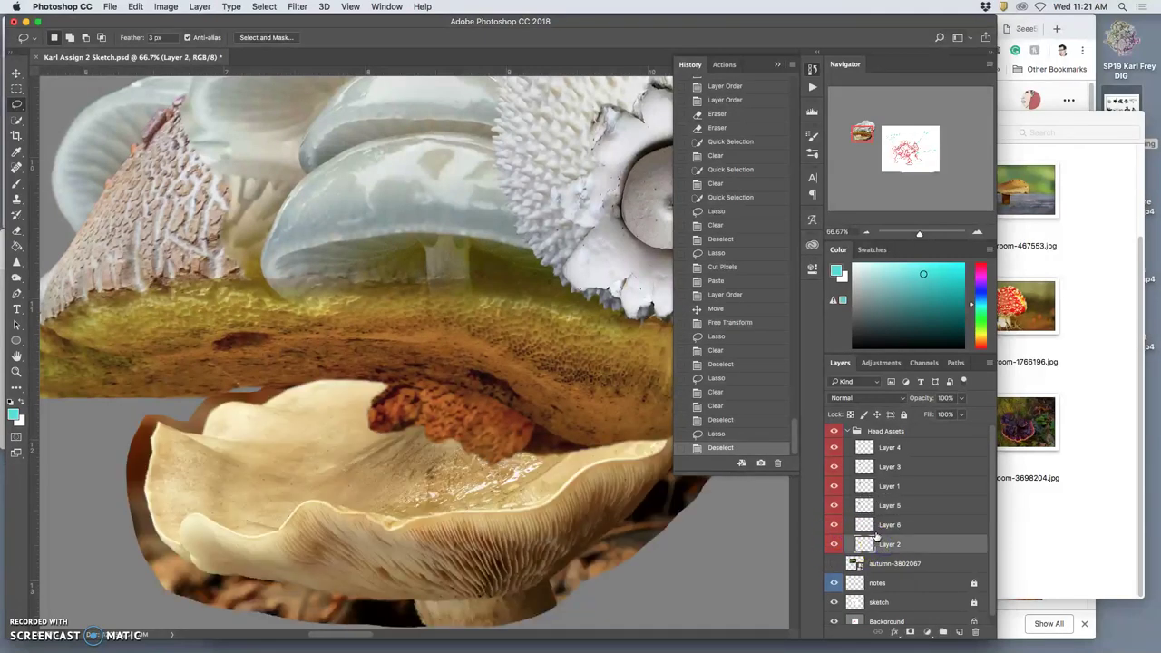
key("super+minus")
key("super+minus")
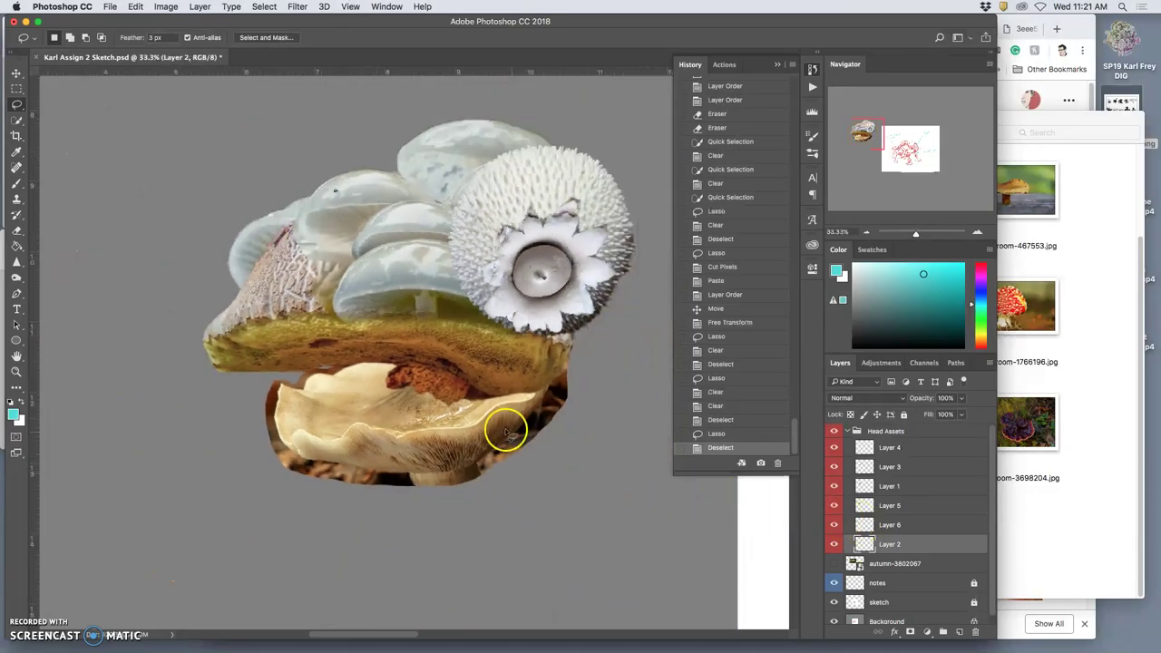
key("super+t")
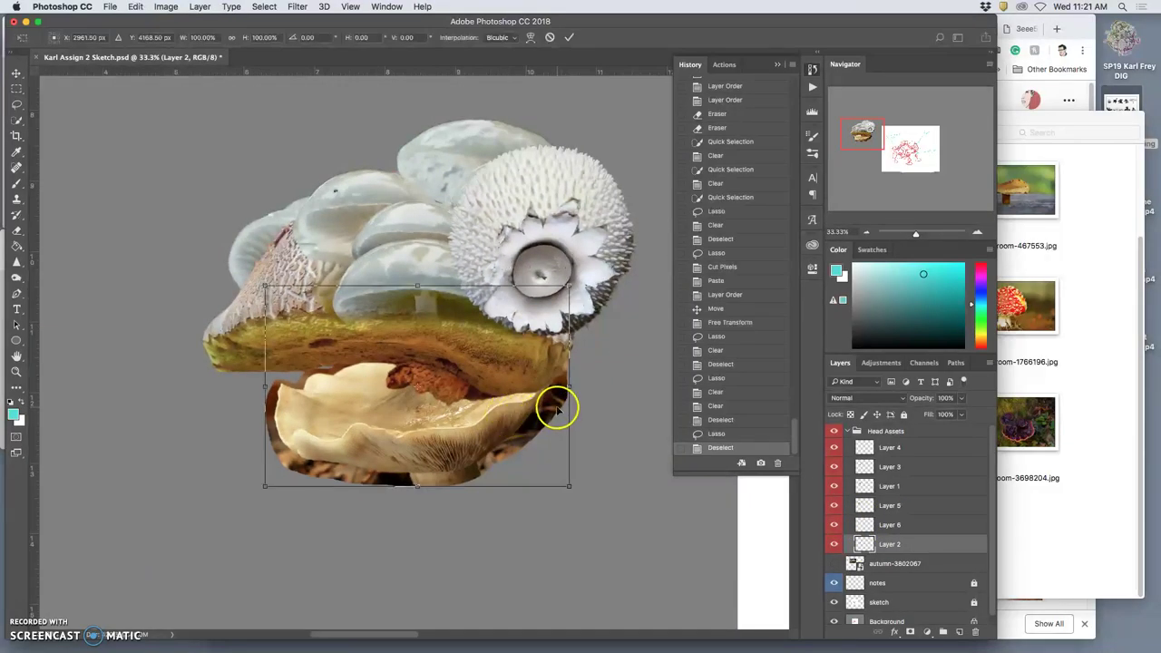
left_click_drag(573, 386, 607, 356)
left_click(580, 367)
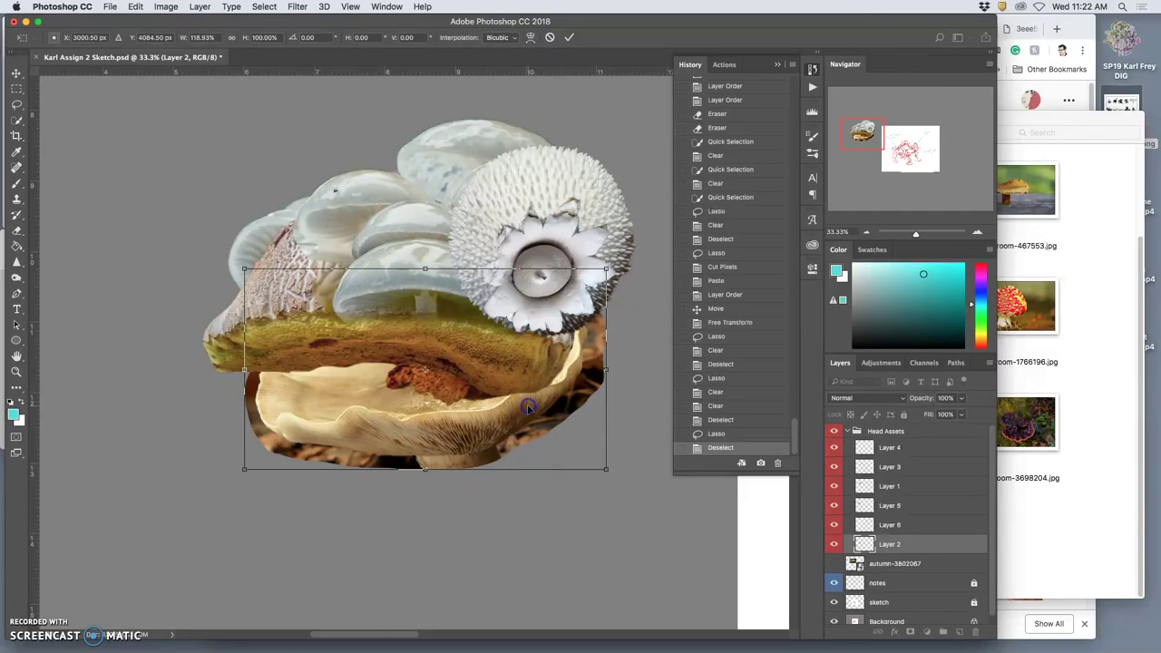
key("Return")
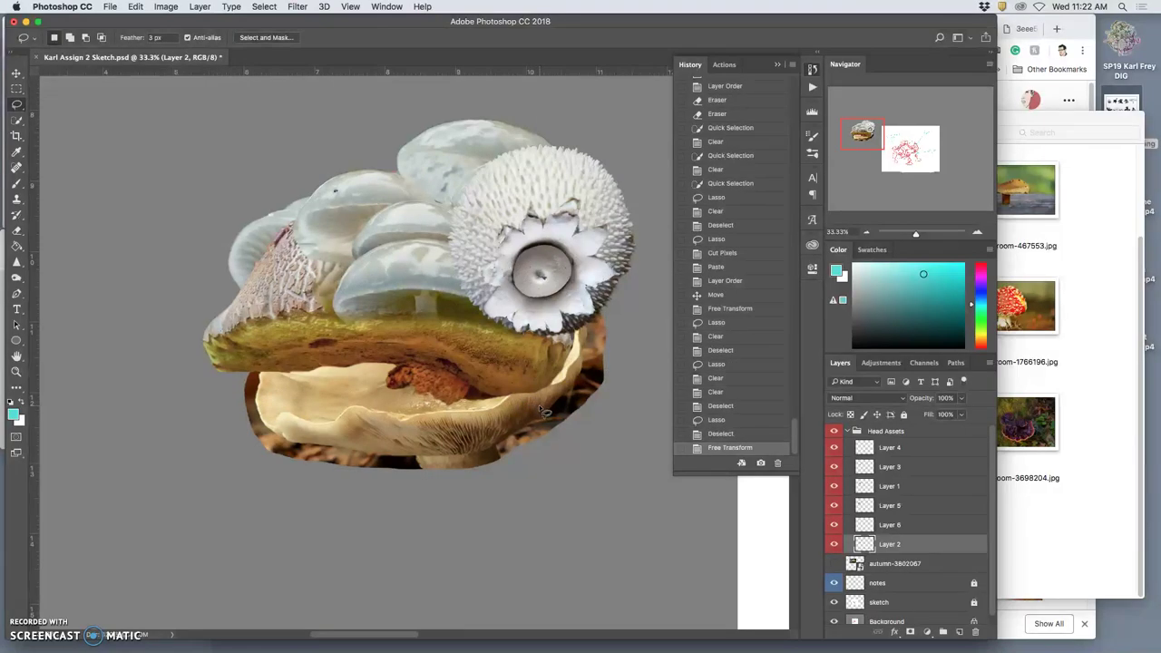
Step: Darken Layer 2 with Levels, setting the midtone input to 0.86 and the white output level to 234
mouse_move(538, 405)
left_mouse_down()
mouse_move(467, 317)
mouse_move(376, 284)
left_mouse_up()
left_click(164, 8)
mouse_move(228, 41)
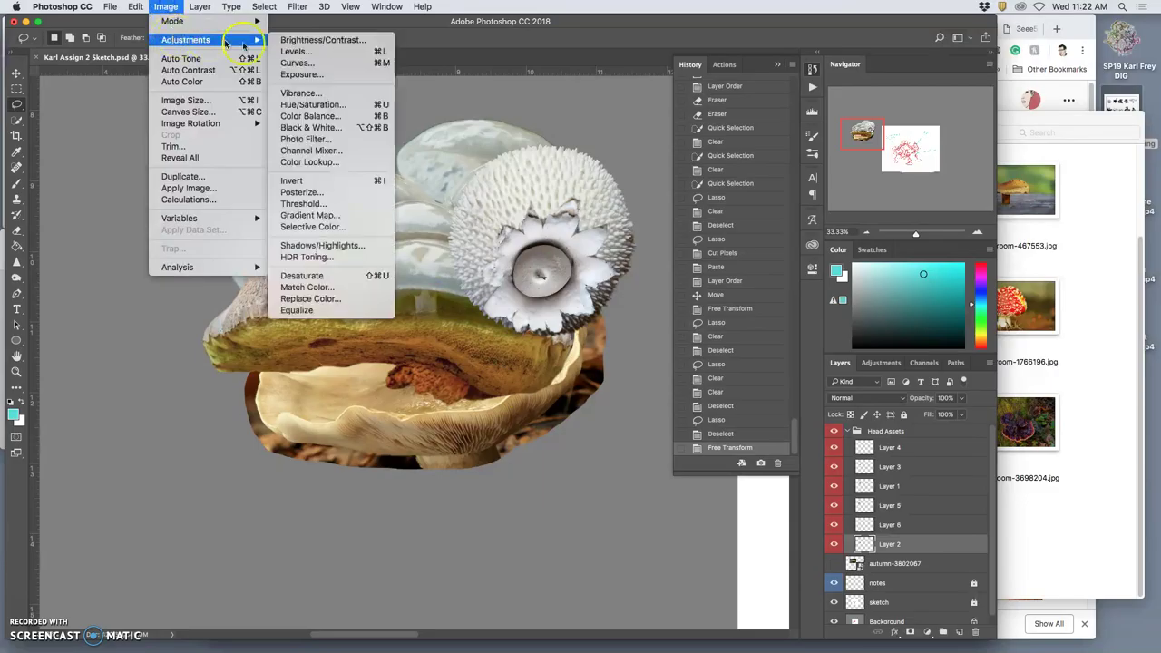
left_click(296, 52)
left_click_drag(787, 288, 800, 289)
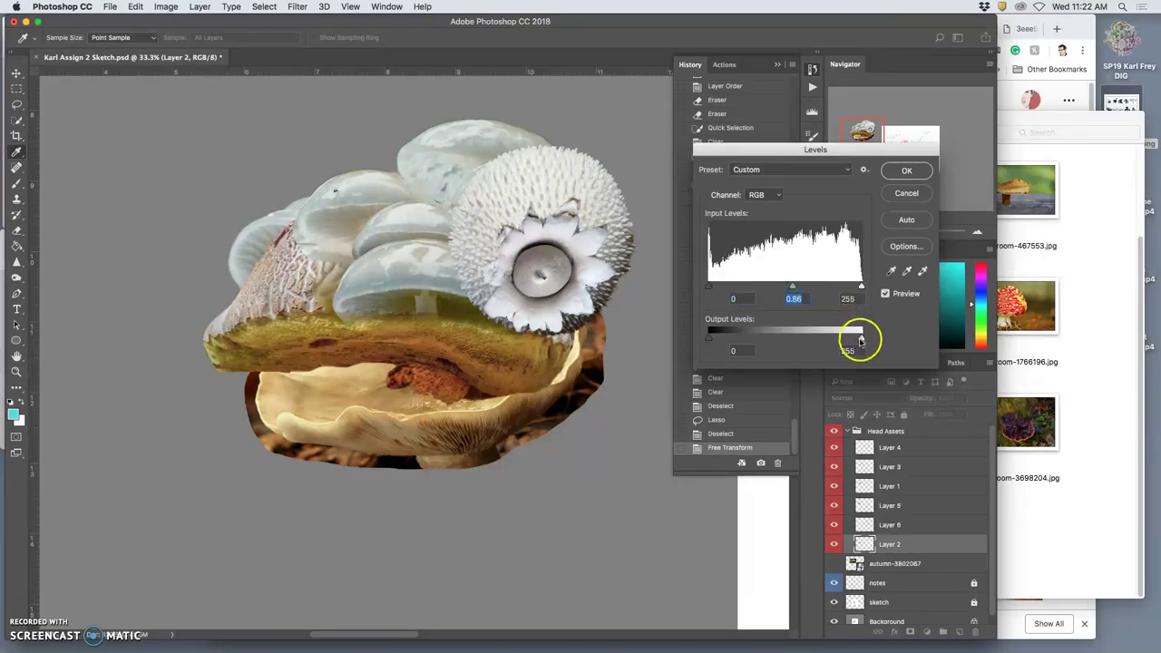
left_click_drag(861, 337, 851, 340)
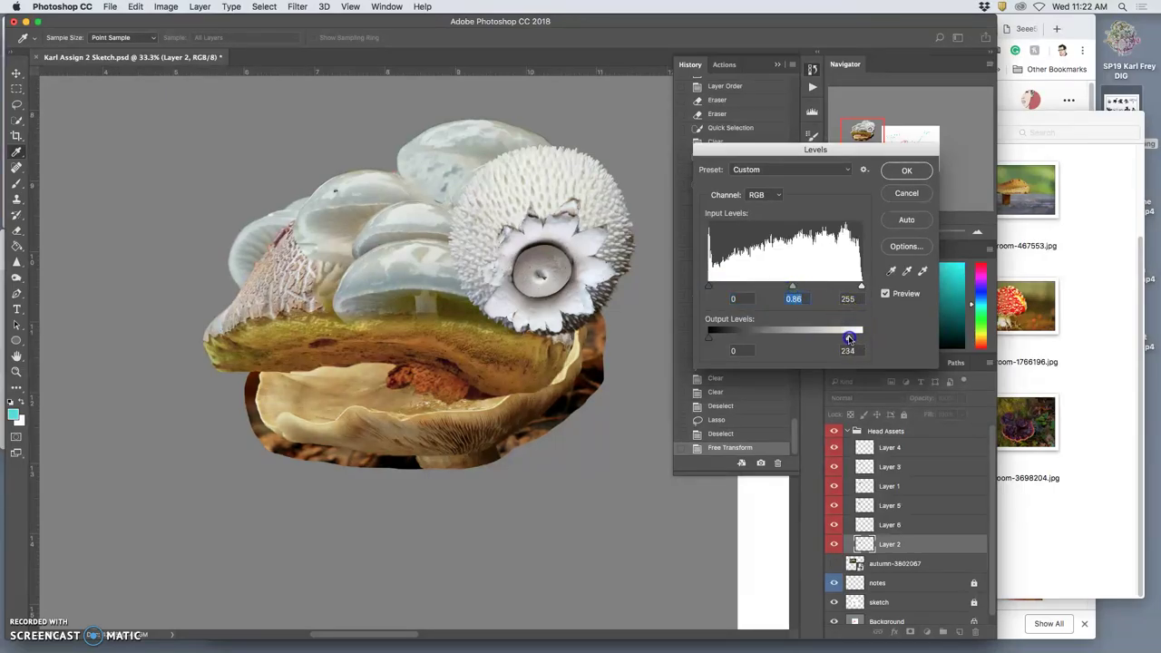
left_click(905, 171)
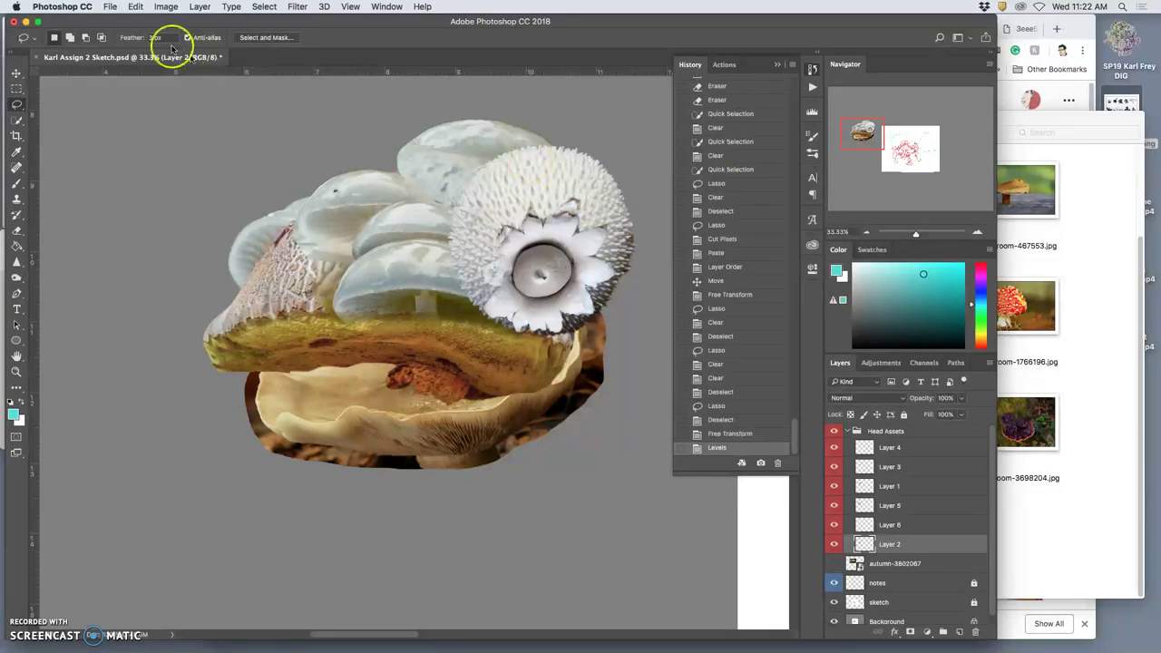
Step: Apply Color Balance to Layer 2, shifting the midtones toward blue and setting the highlights to +3 red and +22 blue
left_click(172, 7)
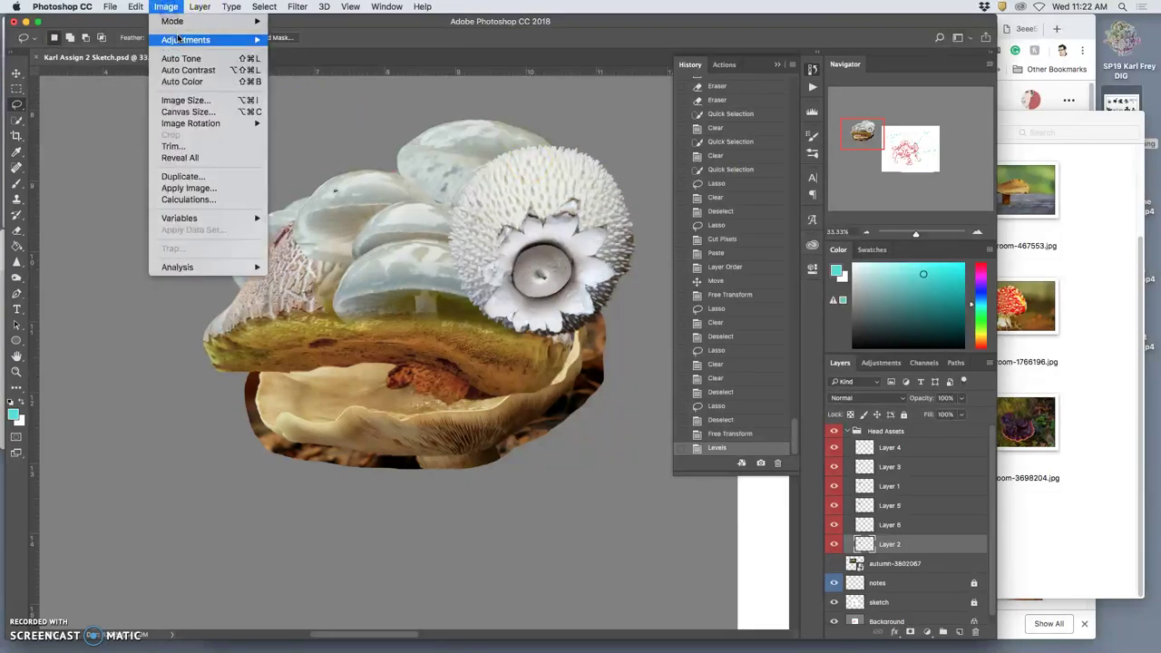
mouse_move(217, 40)
left_click(295, 116)
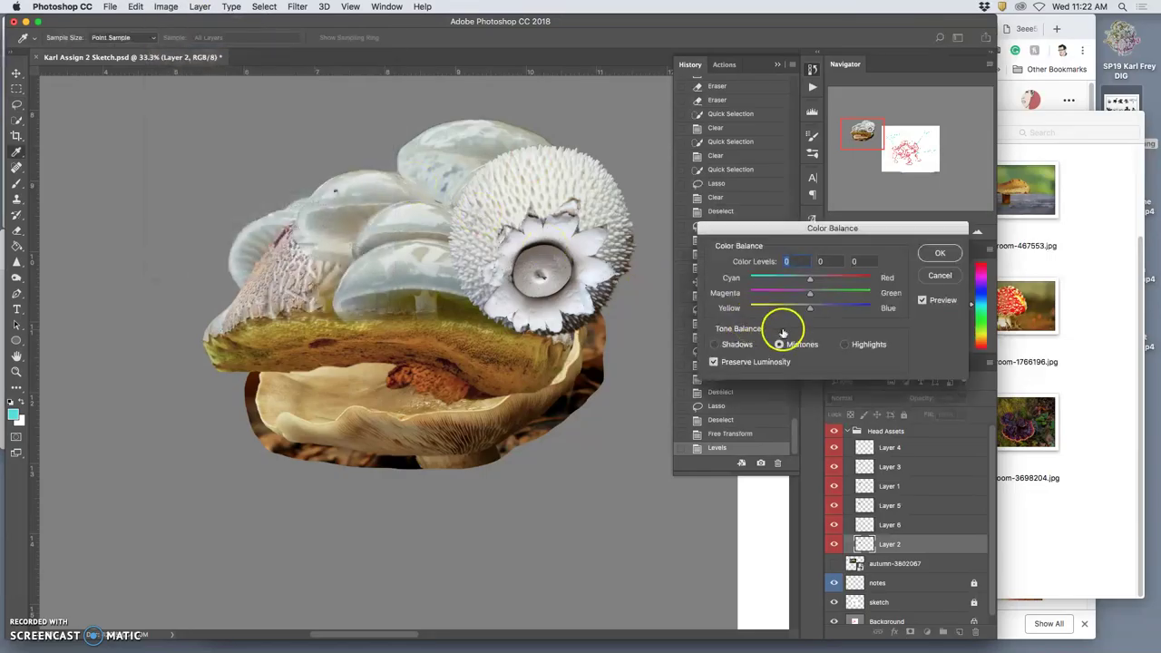
left_click_drag(811, 307, 811, 310)
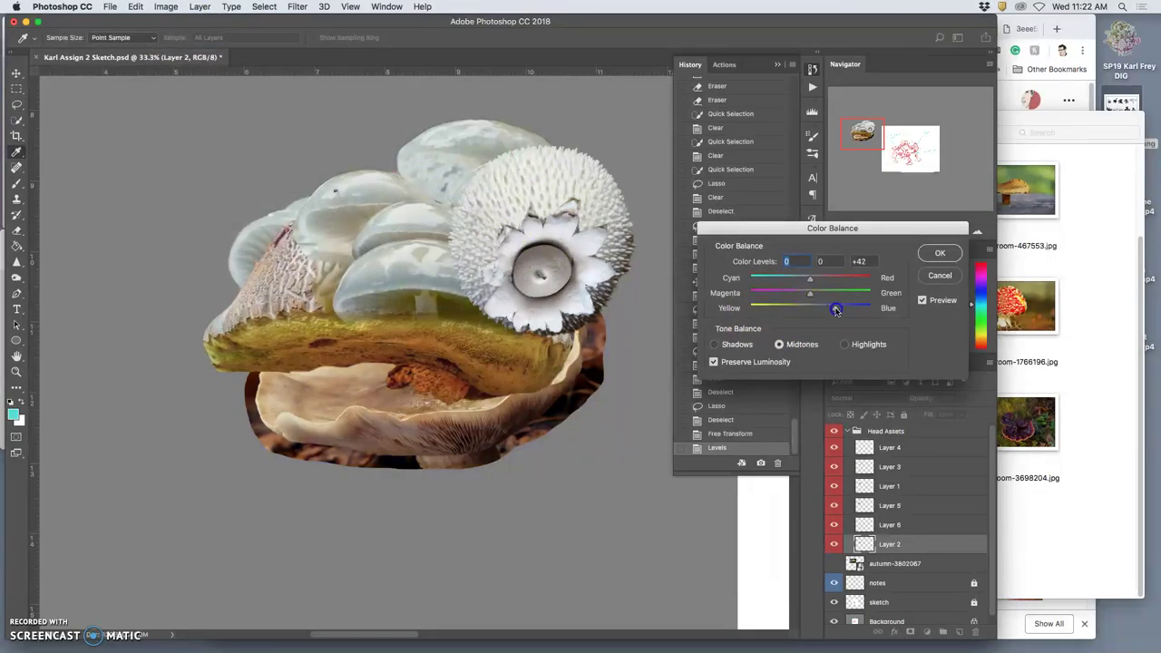
left_click_drag(811, 278, 810, 282)
left_click(849, 345)
left_click_drag(810, 279, 809, 281)
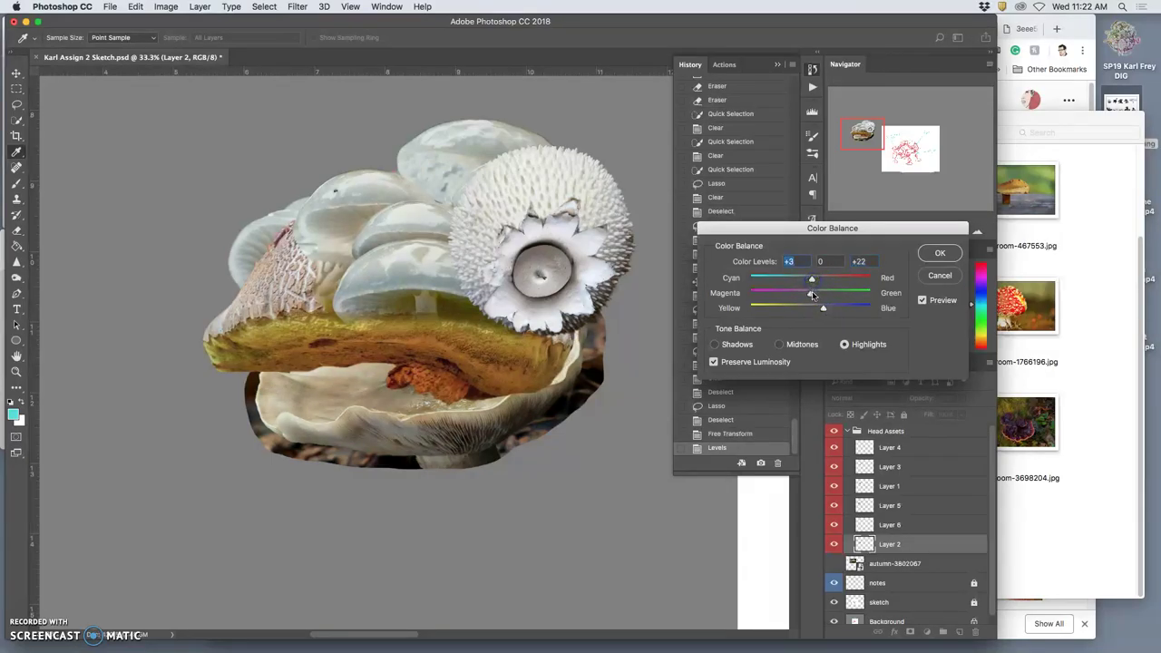
left_click(941, 252)
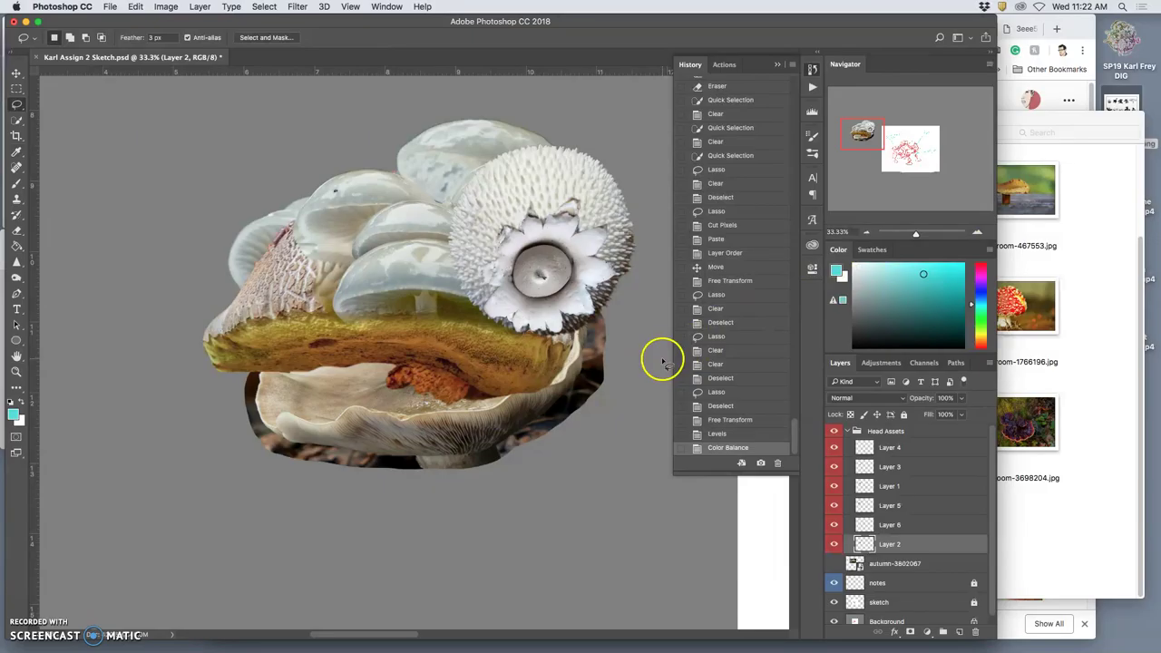
Step: Distort Layer 2's lower jaw by pulling its bounding box's upper-left corner up and slightly inward, and apply the transform
key("super+minus")
key("super+plus")
key("super+plus")
key("super+plus")
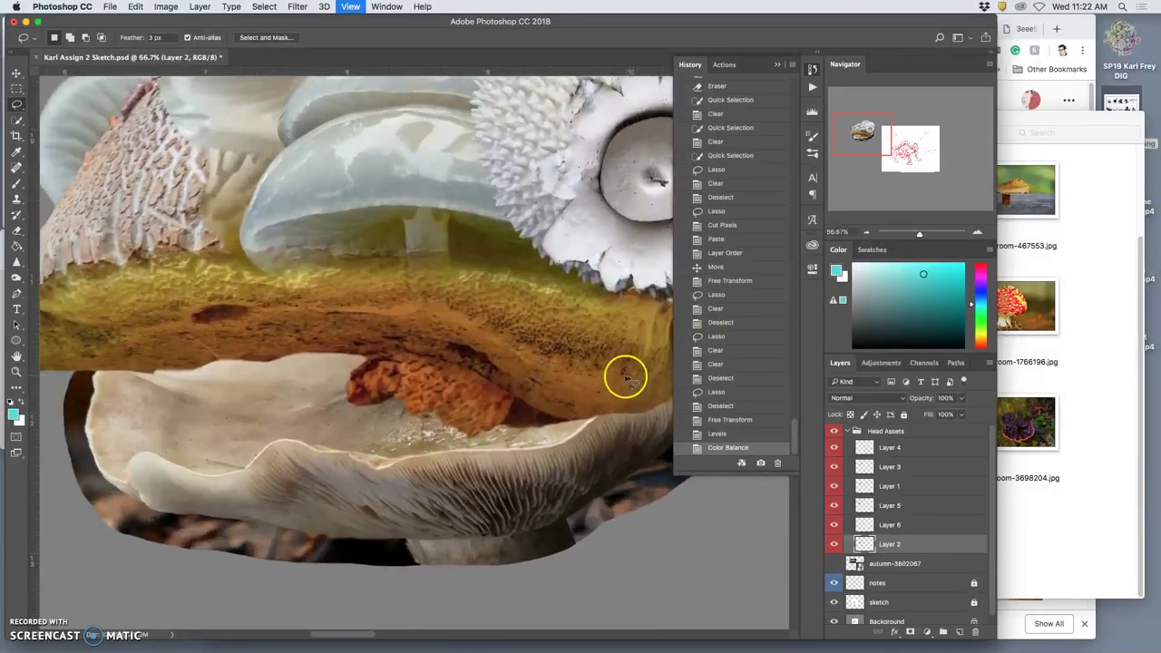
scroll(594, 372, "left", 2)
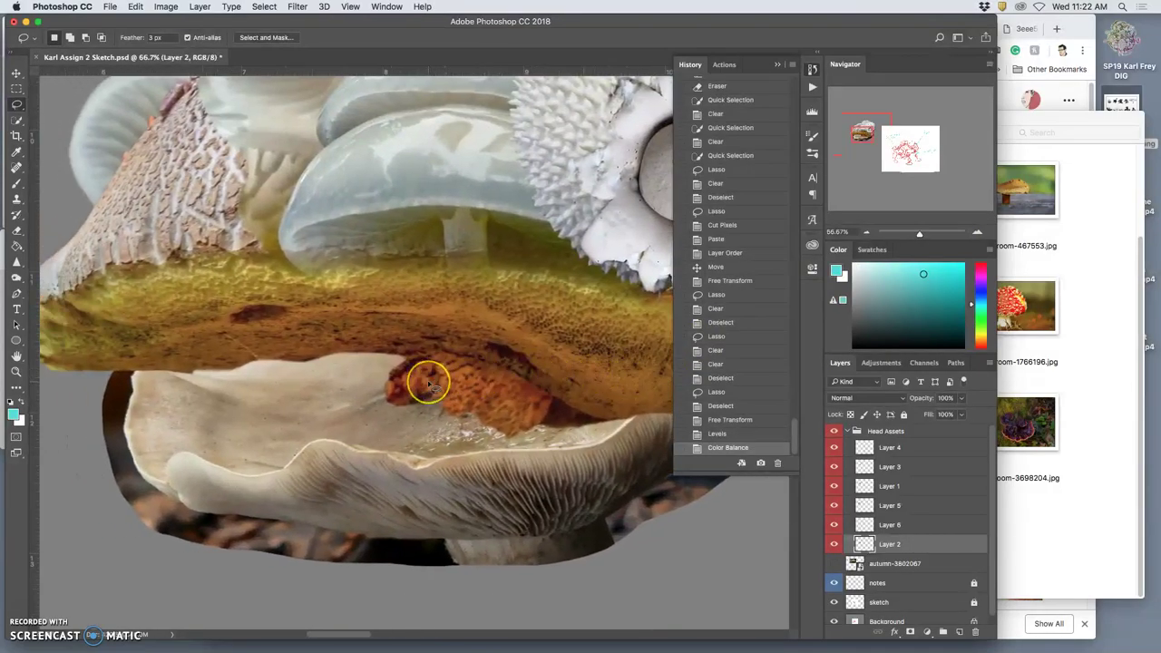
scroll(434, 389, "down", 1)
key("super+minus")
key("super+minus")
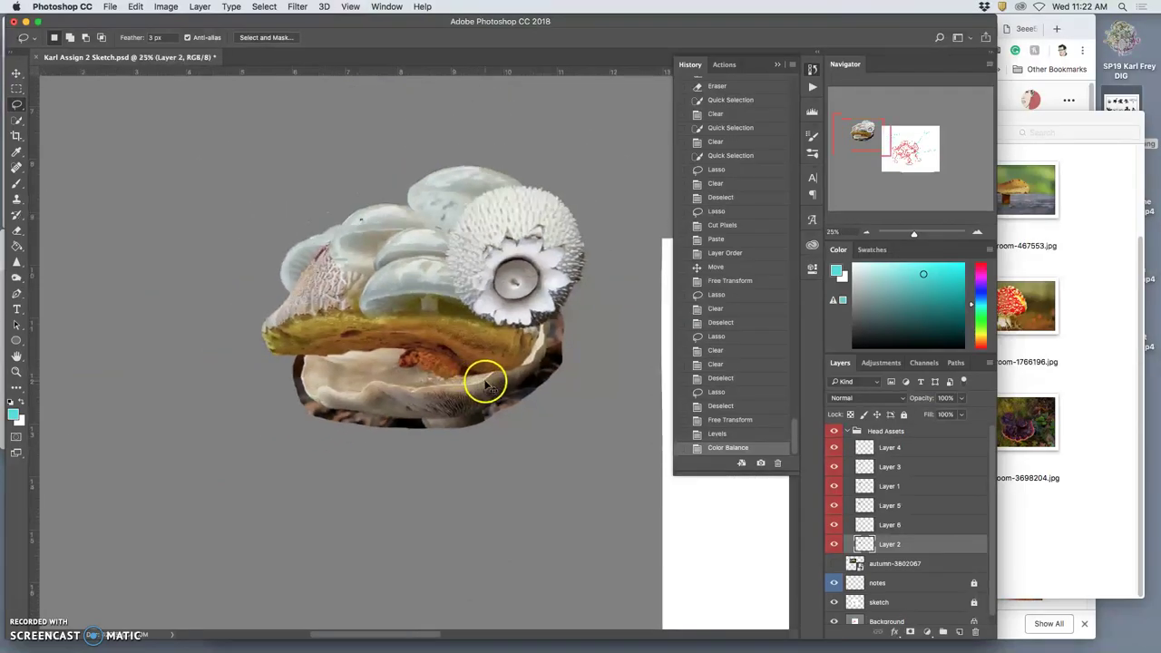
key("super+t")
right_click(350, 359)
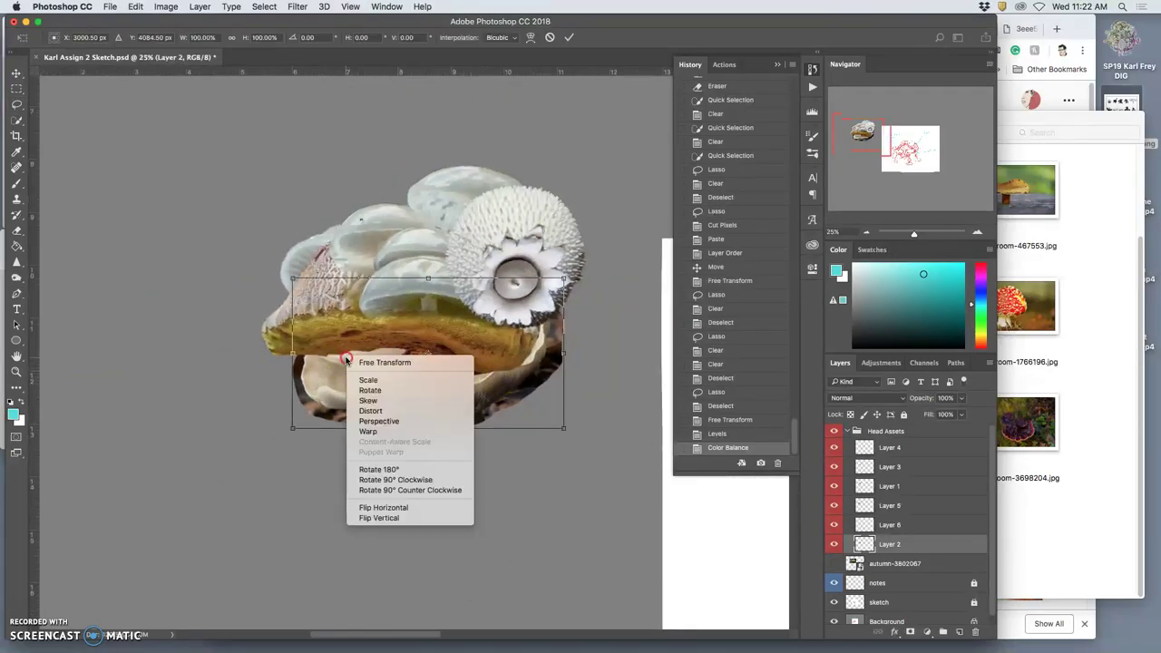
left_click(371, 409)
left_click_drag(292, 281, 296, 271)
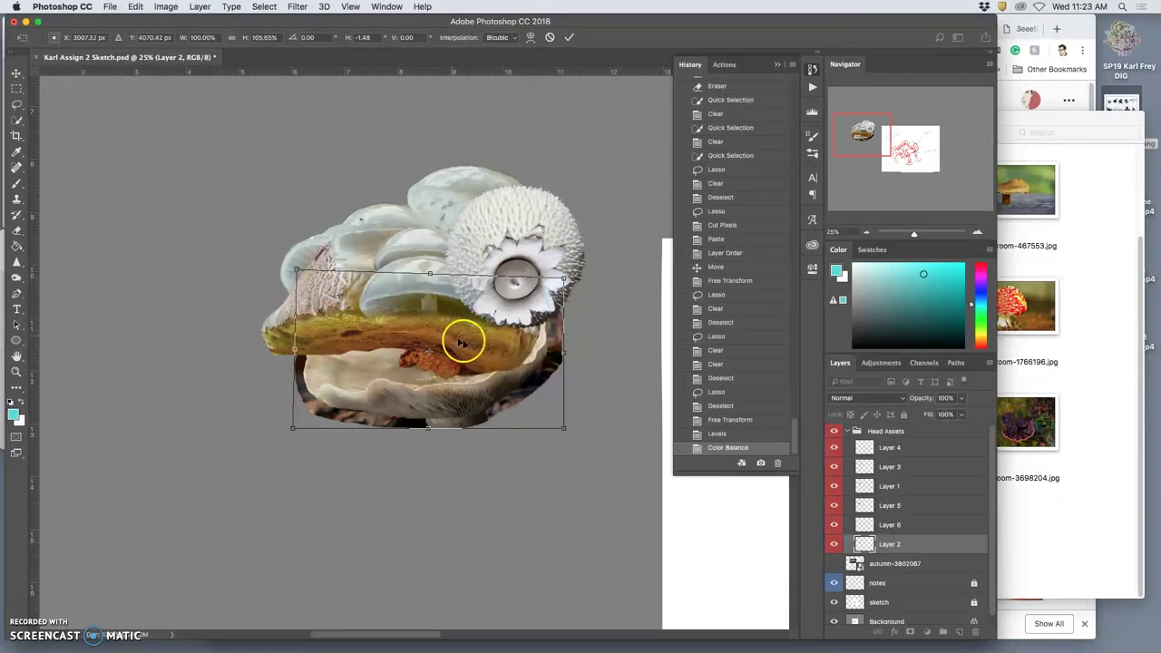
double_click(507, 361)
Step: With Quick Selection, select the dark background along the lower jaw's left edge and lower-left corner on Layer 2, and delete it
key("super+equal")
key("super+equal")
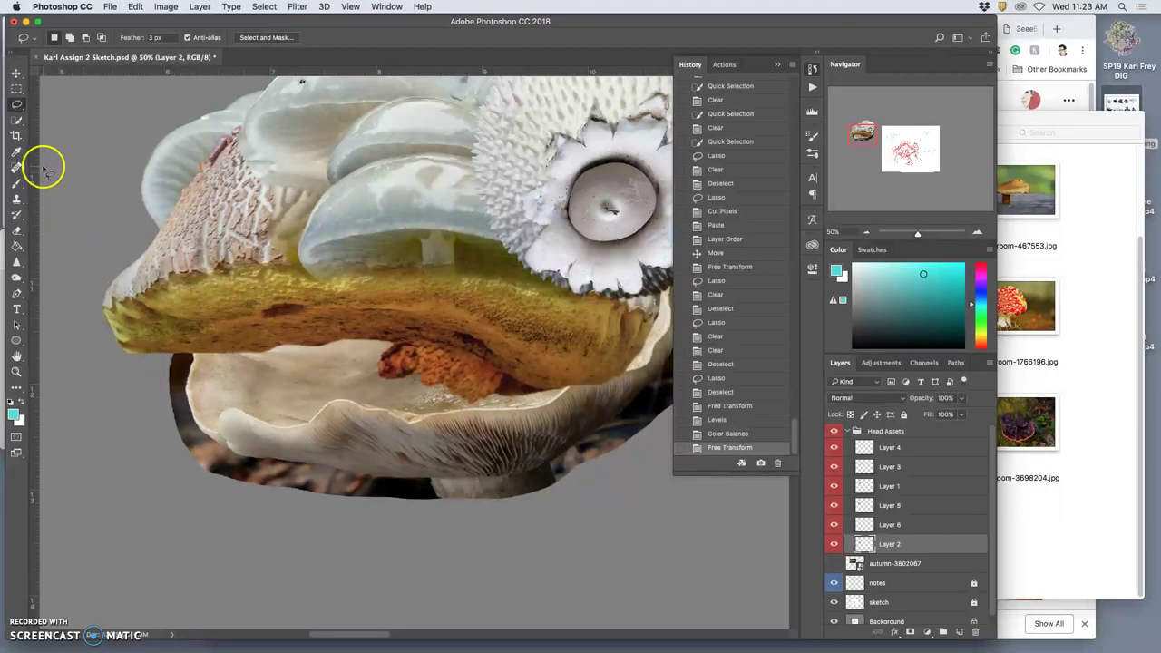
left_click(16, 119)
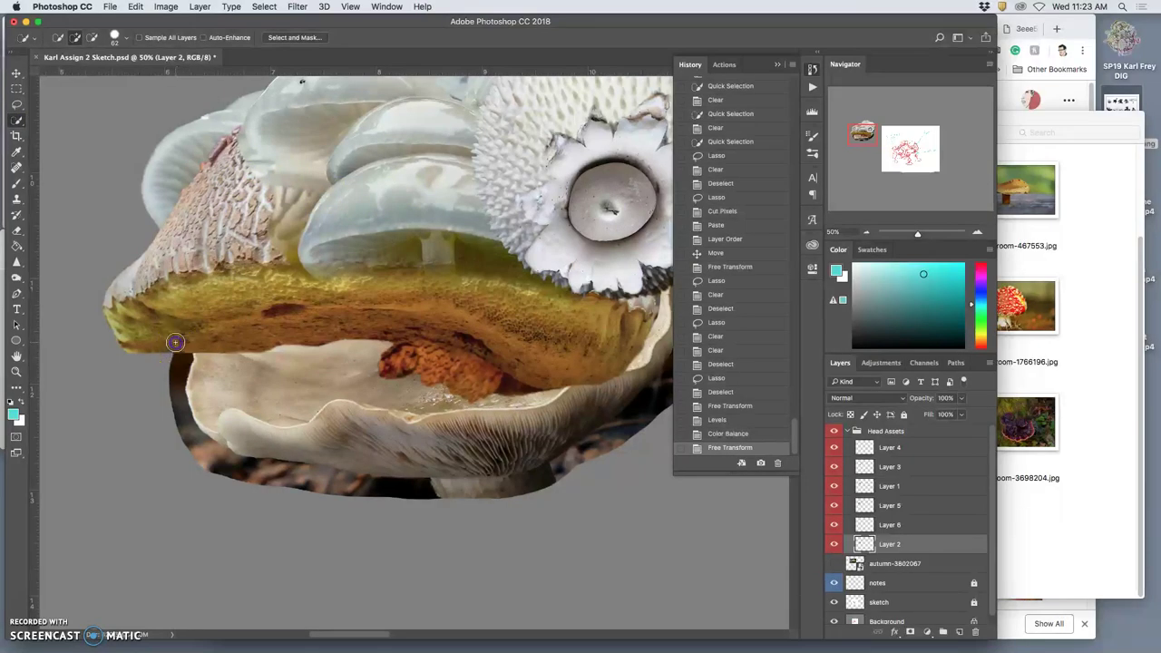
left_click_drag(175, 370, 176, 440)
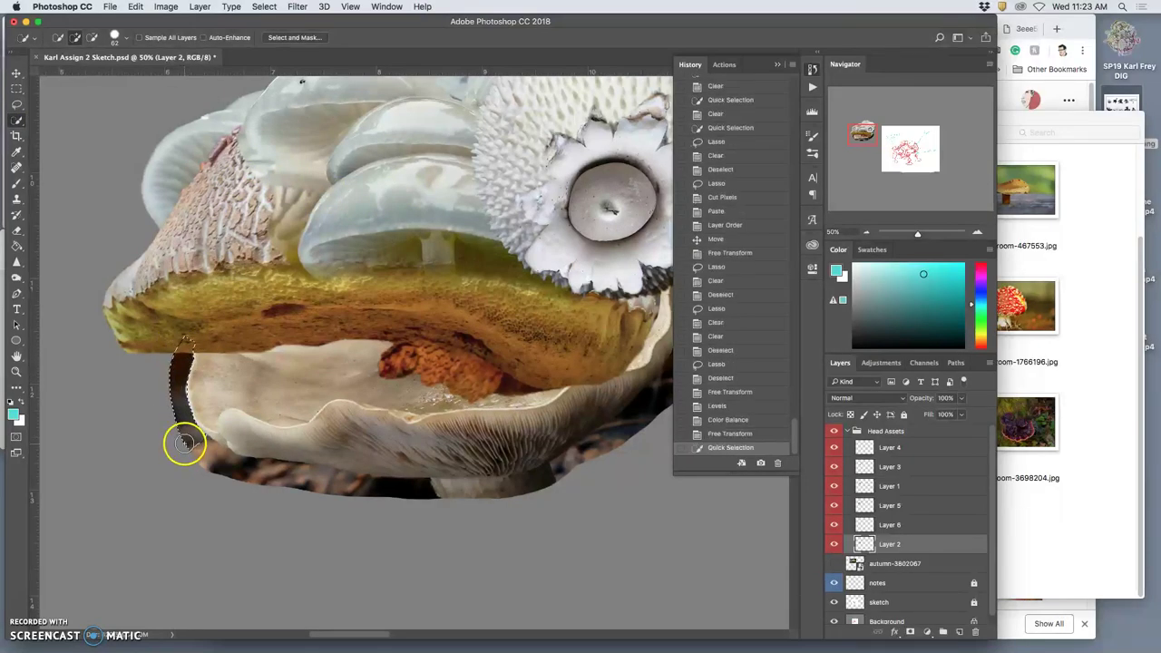
key("Delete")
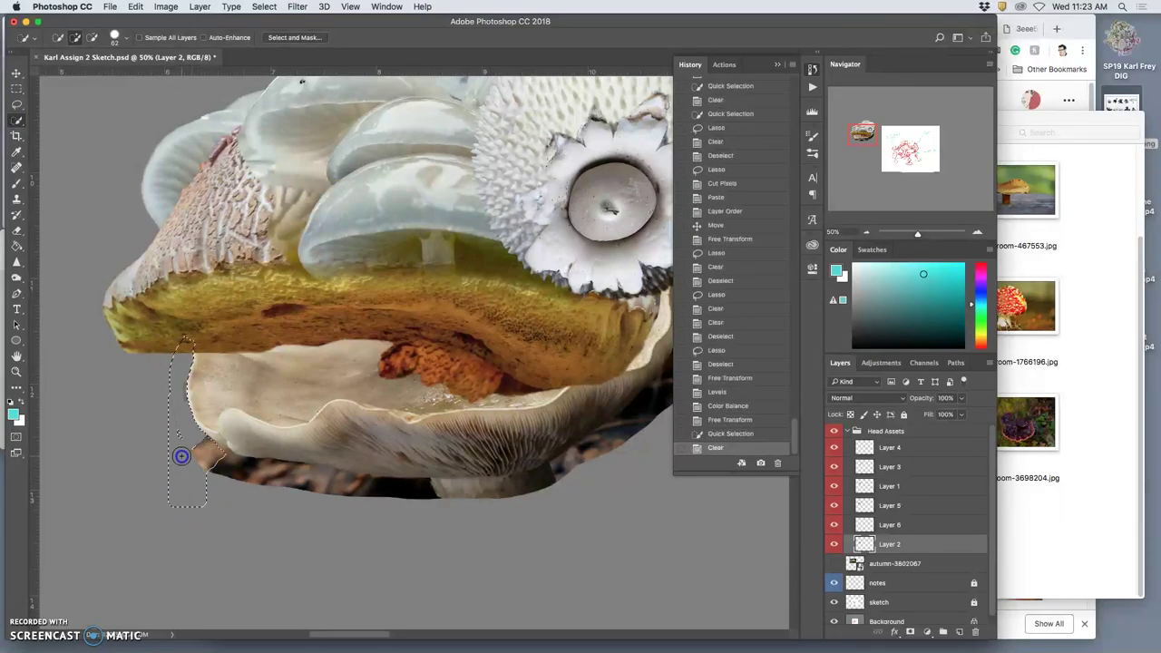
left_click(190, 463)
key("Delete")
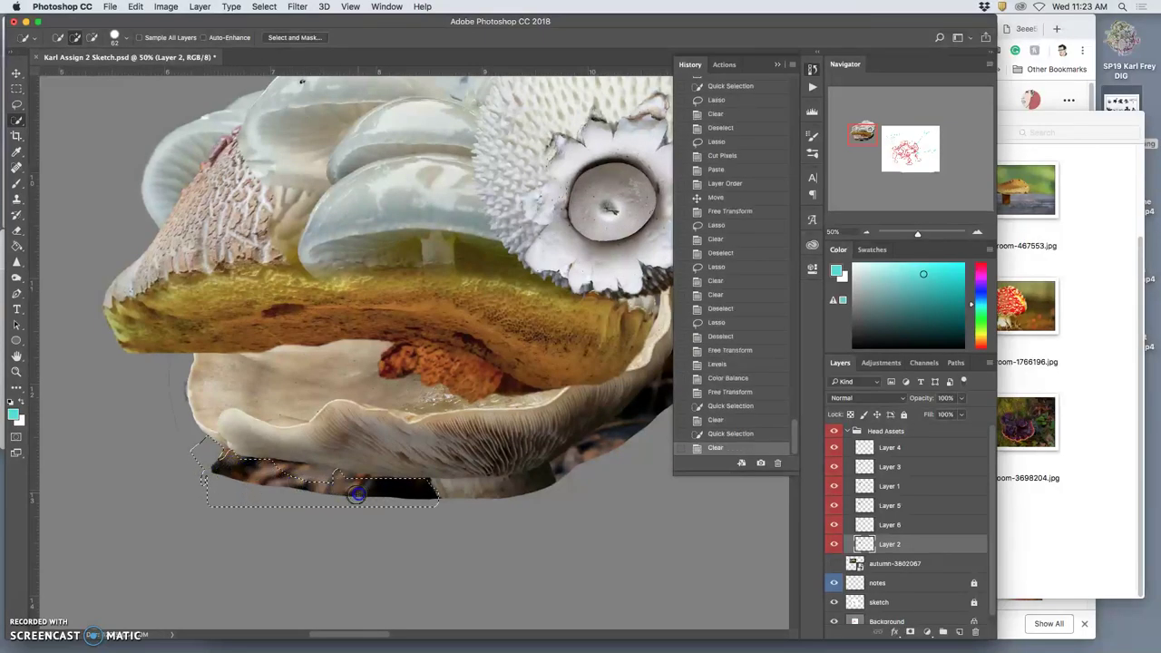
Step: With Quick Selection, select and delete the remaining dark background patches beneath the lower jaw on Layer 2, and clear the selection
left_click_drag(356, 494, 332, 508)
key("Delete")
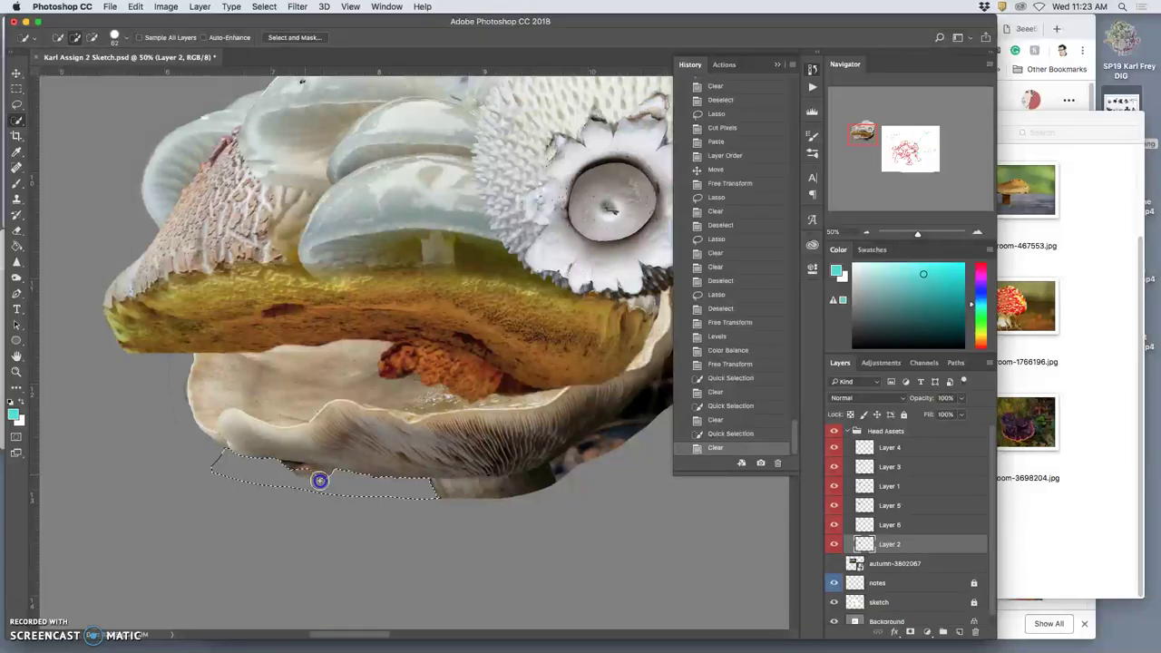
left_click_drag(326, 472, 329, 474)
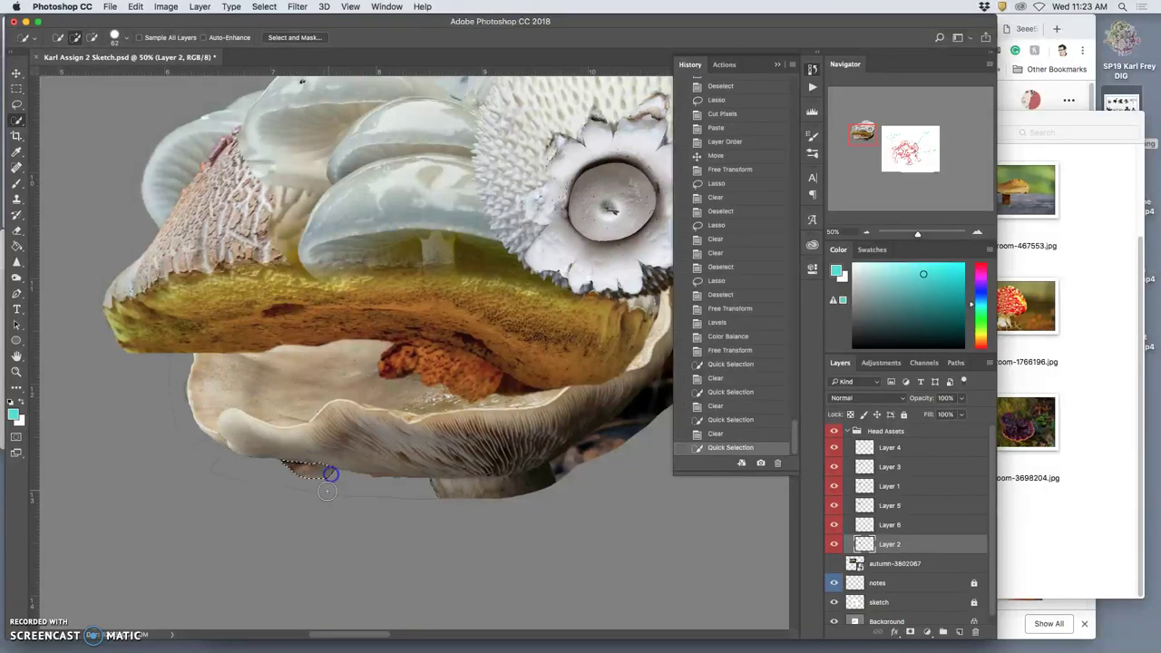
key("Delete")
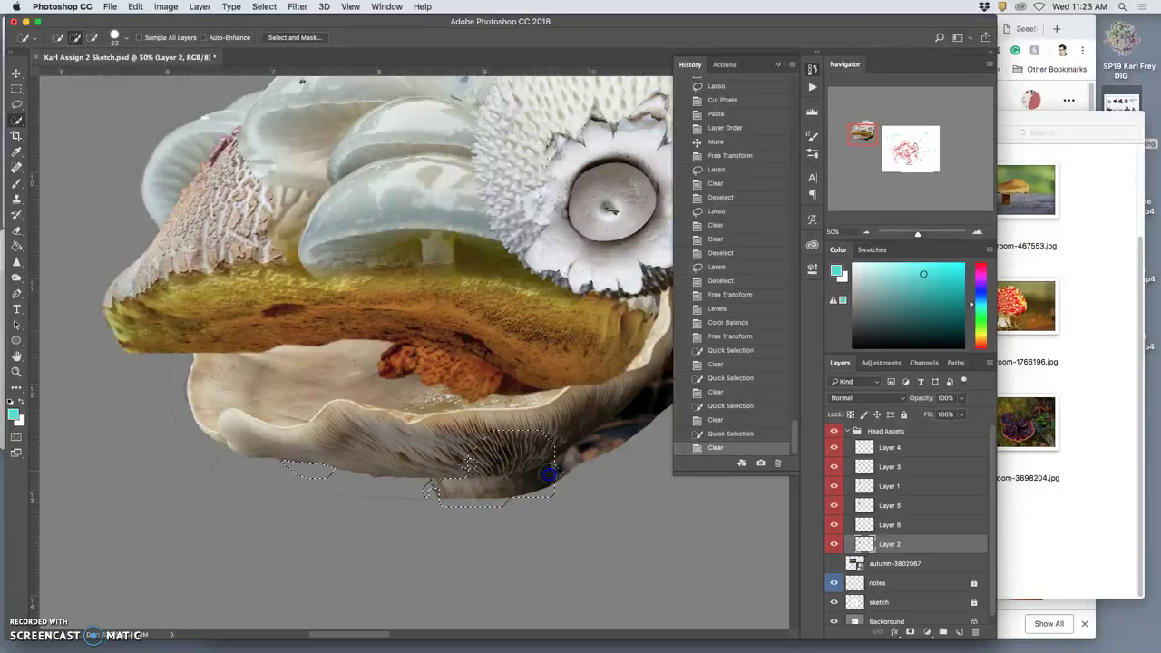
left_click(549, 473)
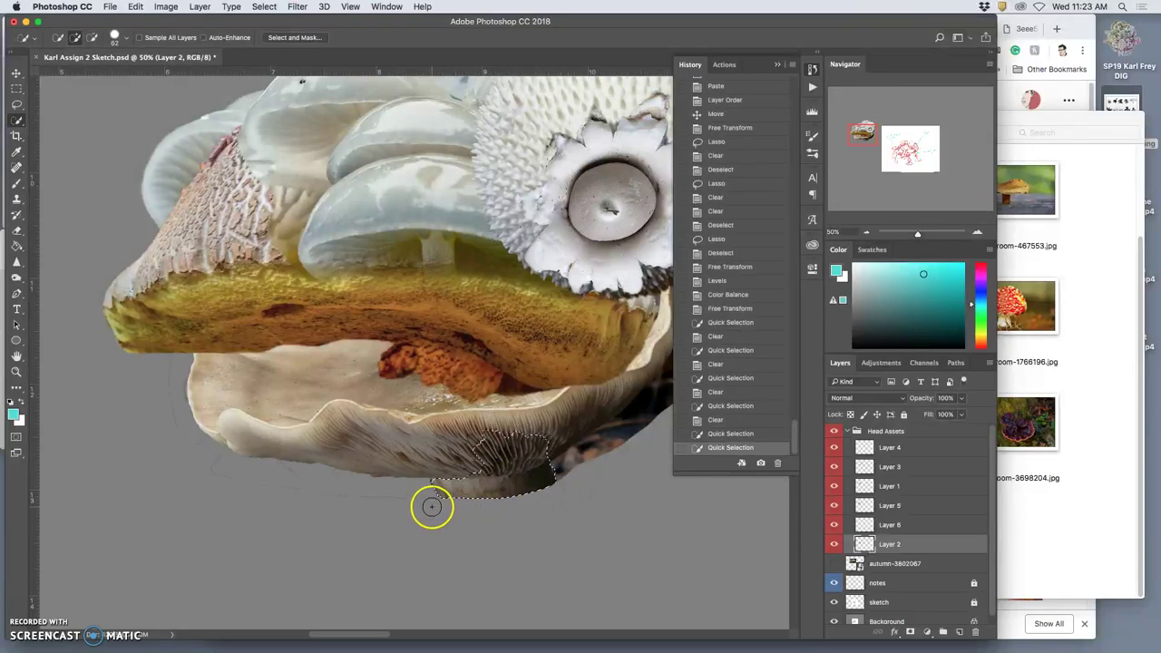
key("super+d")
Step: Lasso the faint leftover edges along the lower jaw's left side and lower-left corner on Layer 2, and delete them
left_click(17, 105)
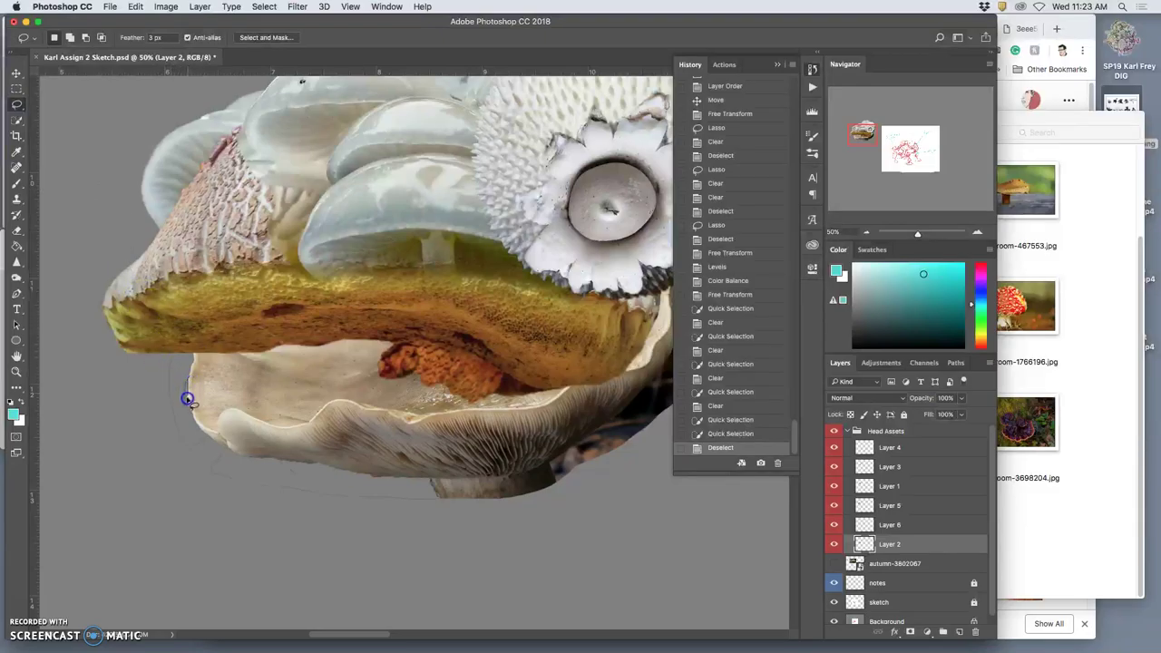
left_click_drag(150, 345, 181, 330)
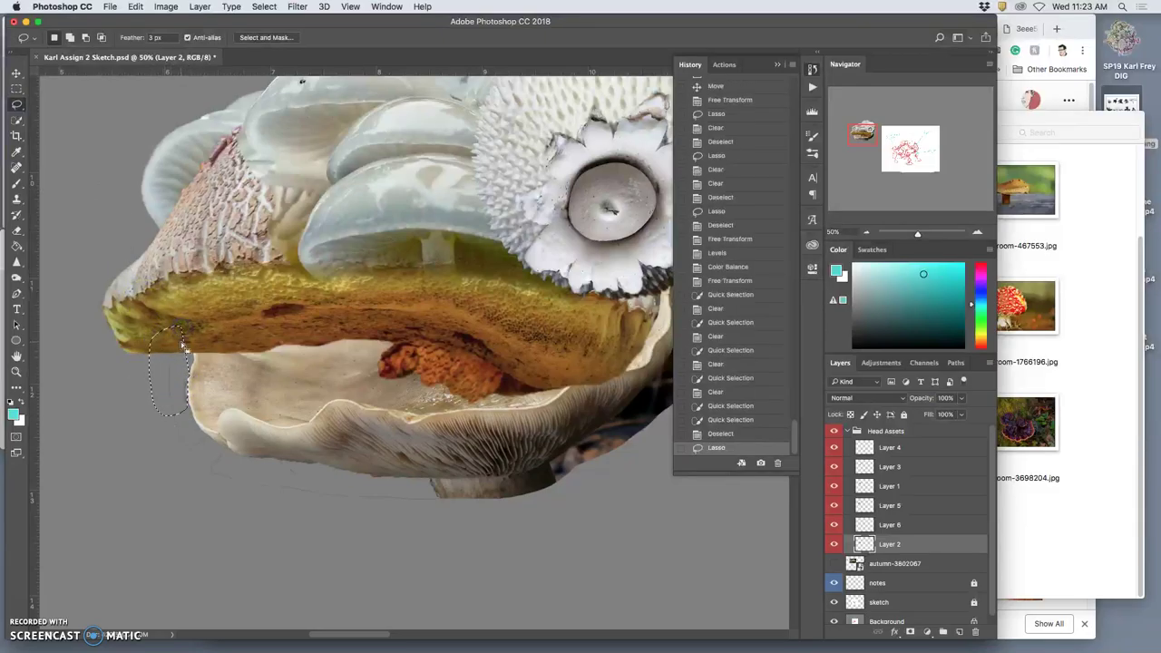
key("Delete")
left_click(156, 445)
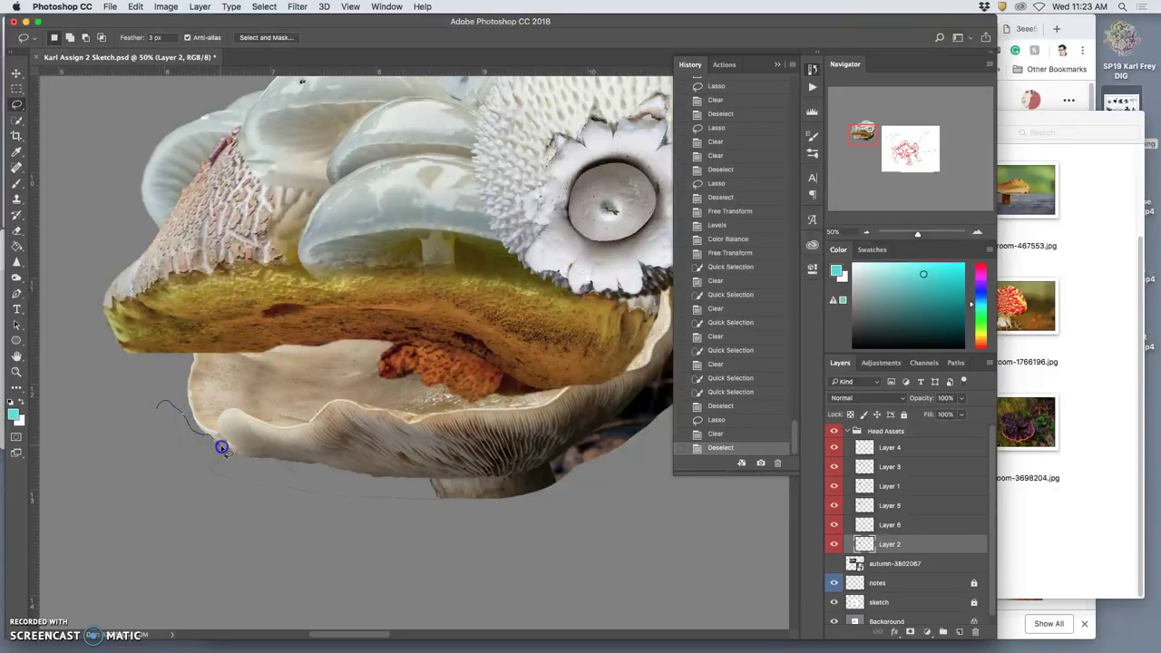
left_click_drag(209, 500, 154, 432)
key("Delete")
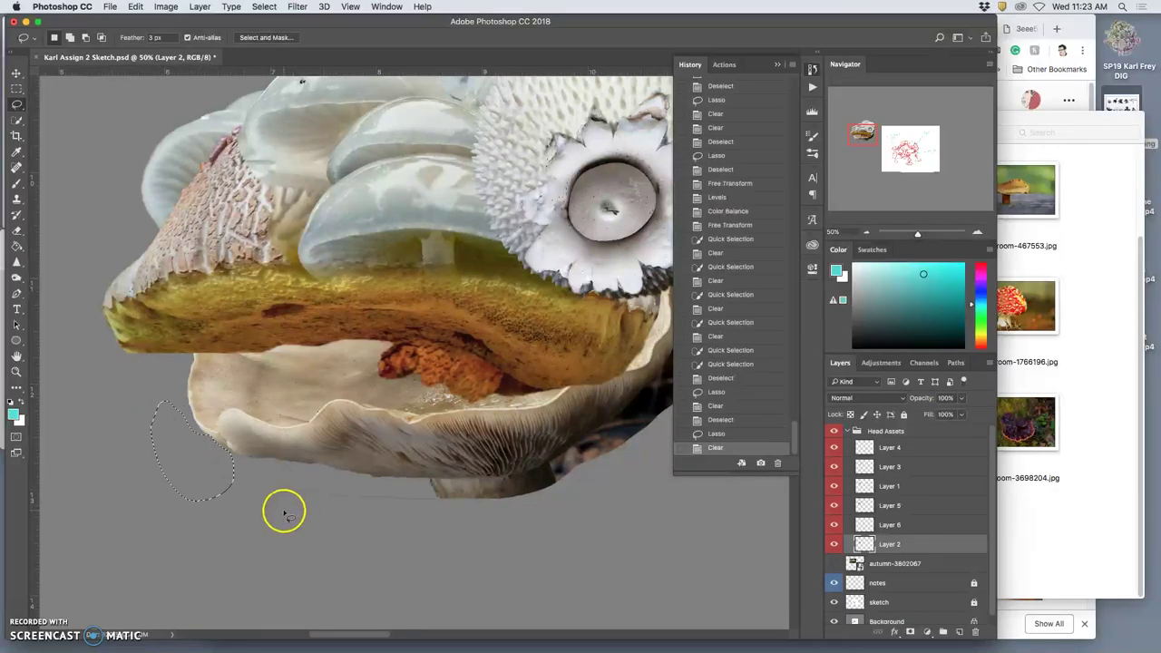
left_click(285, 512)
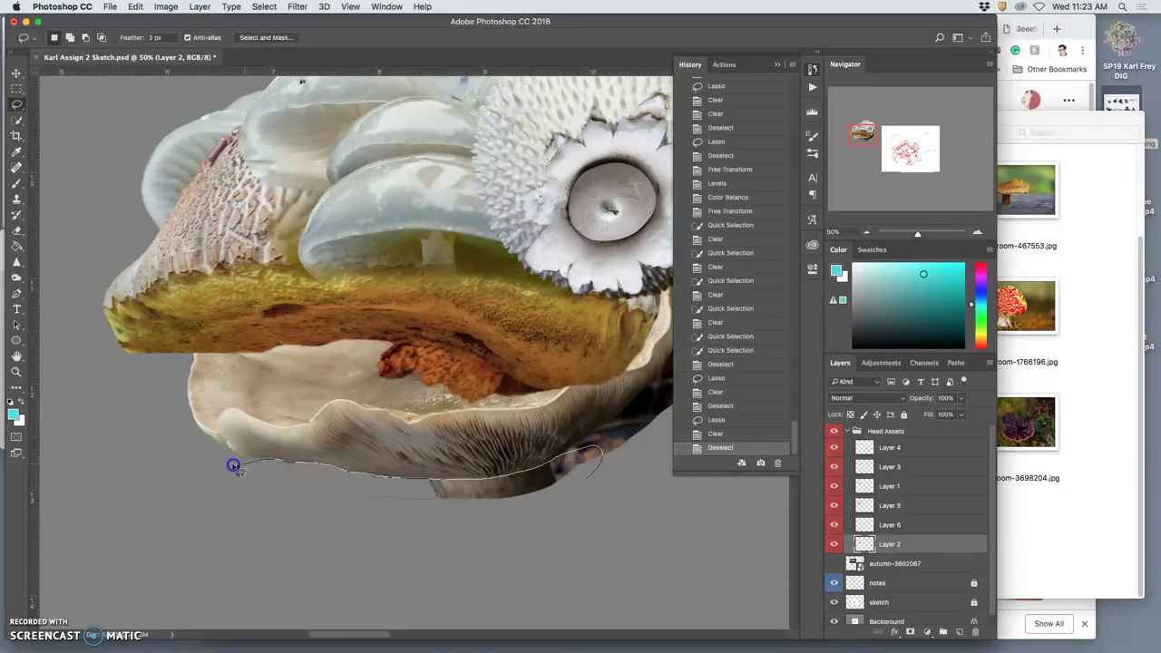
Step: Lasso the mushroom stem and leftover fringe along the lower jaw's underside on Layer 2, and delete them
mouse_move(248, 534)
left_mouse_down()
mouse_move(431, 556)
mouse_move(573, 518)
mouse_move(583, 474)
left_mouse_up()
key("Delete")
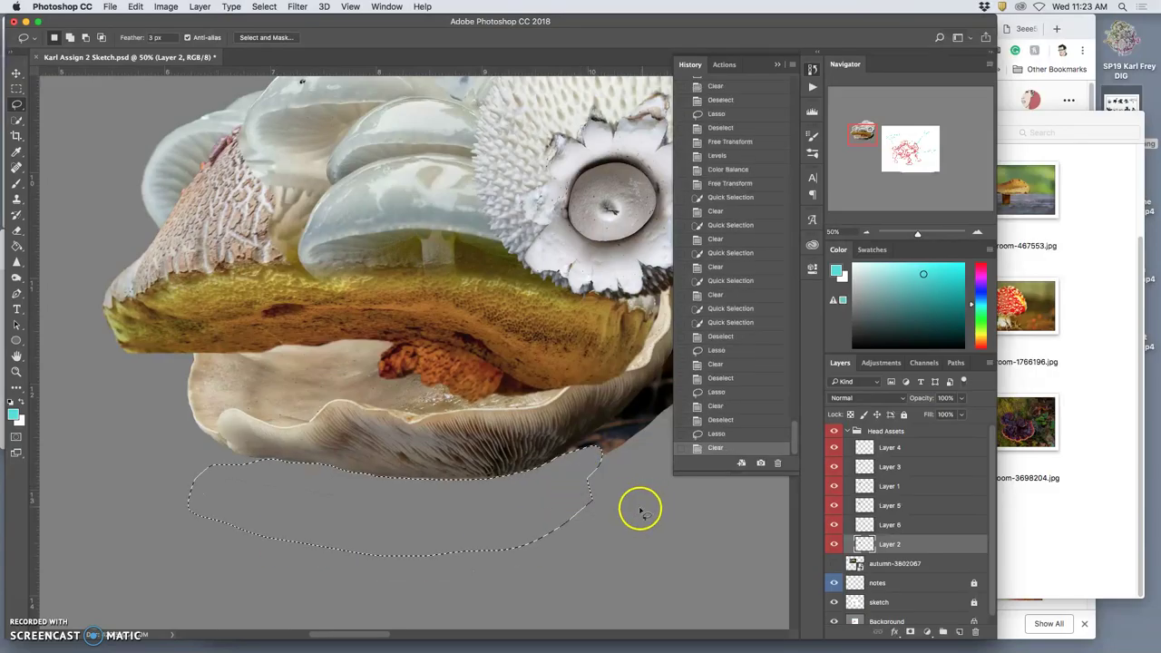
left_click(687, 228)
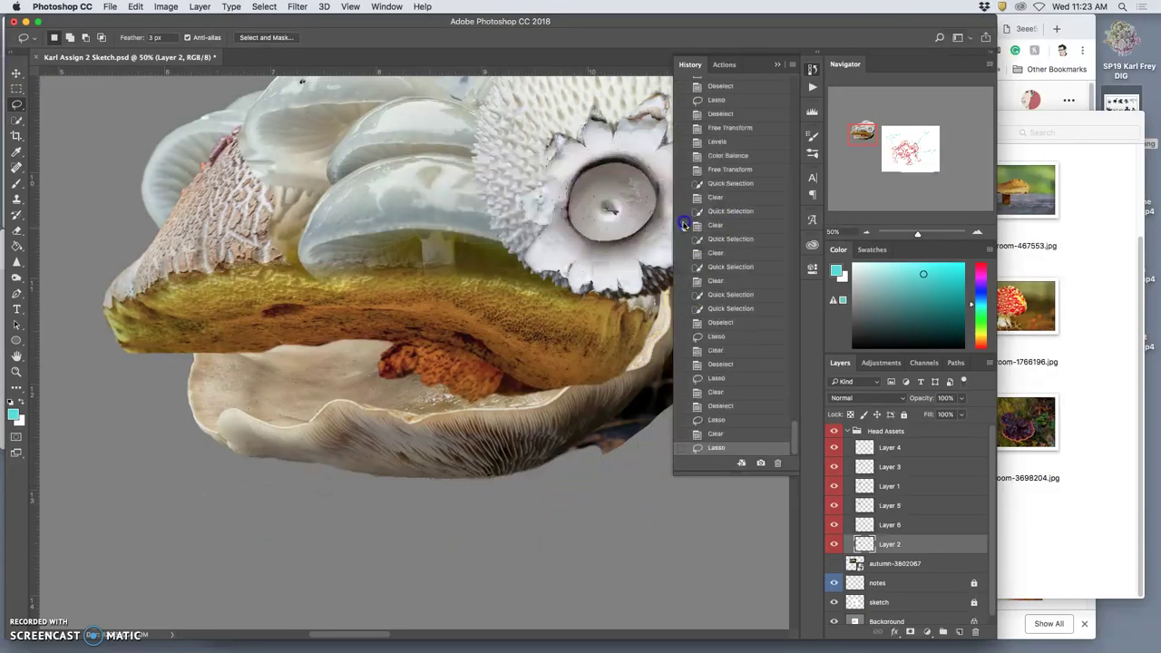
Step: Lasso the dark background behind the lower jaw's right edge, from below the eye to the underside, and delete it from Layer 2
left_click_drag(589, 426, 435, 465)
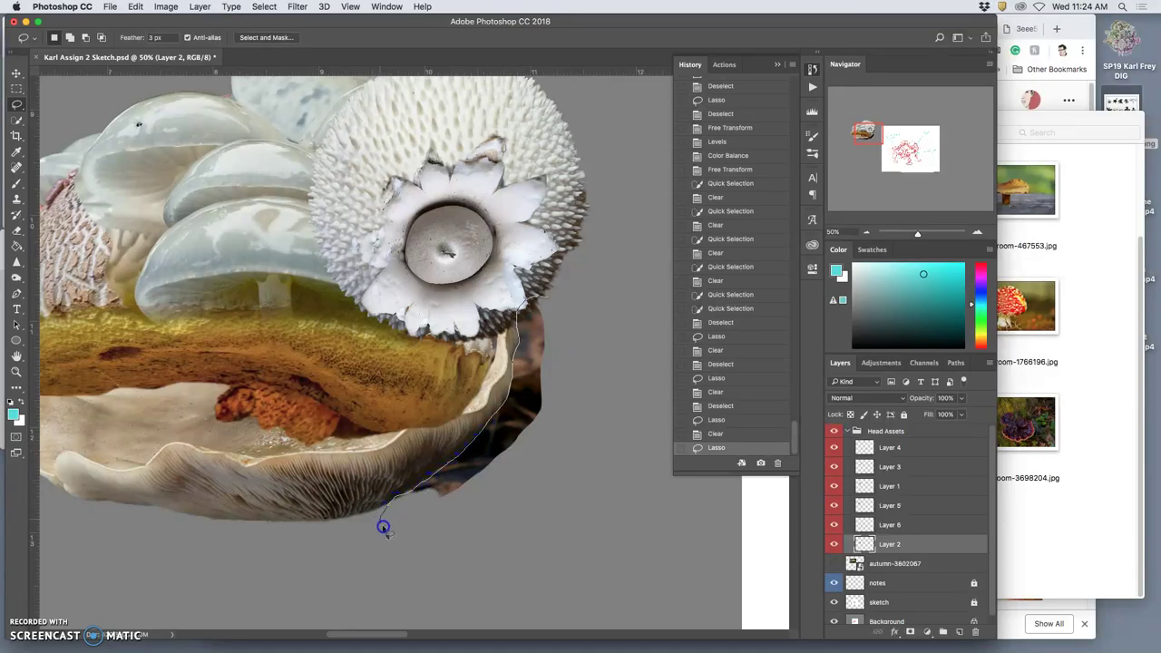
mouse_move(383, 527)
left_mouse_down()
mouse_move(544, 526)
mouse_move(604, 332)
mouse_move(606, 367)
left_mouse_up()
key("Delete")
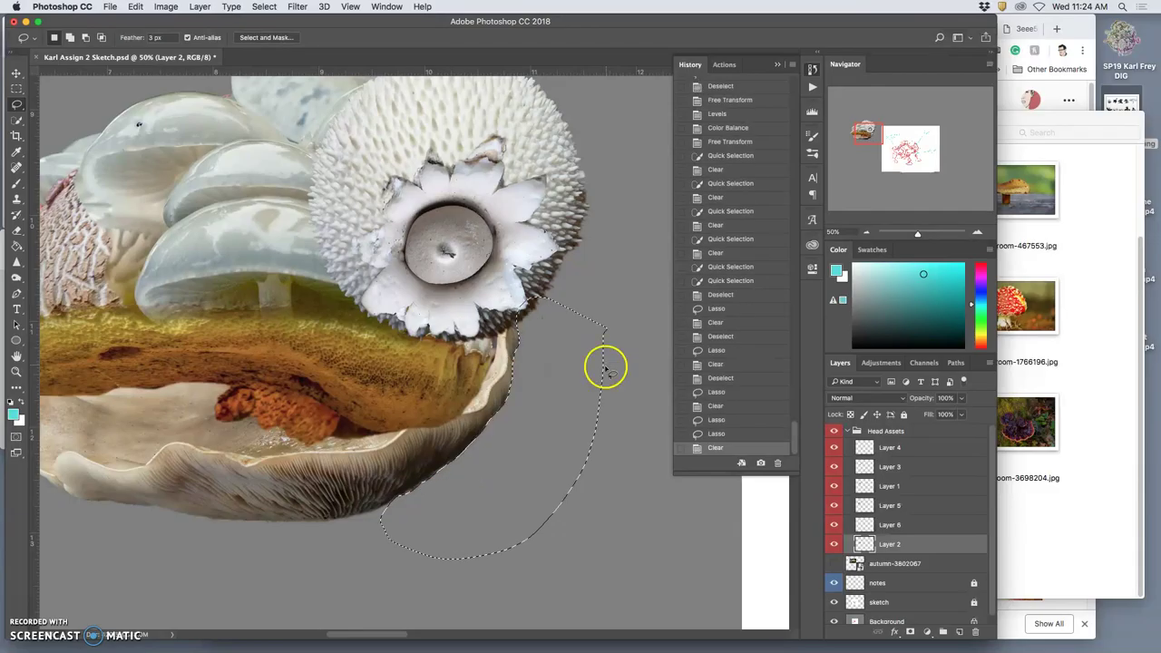
key("super+d")
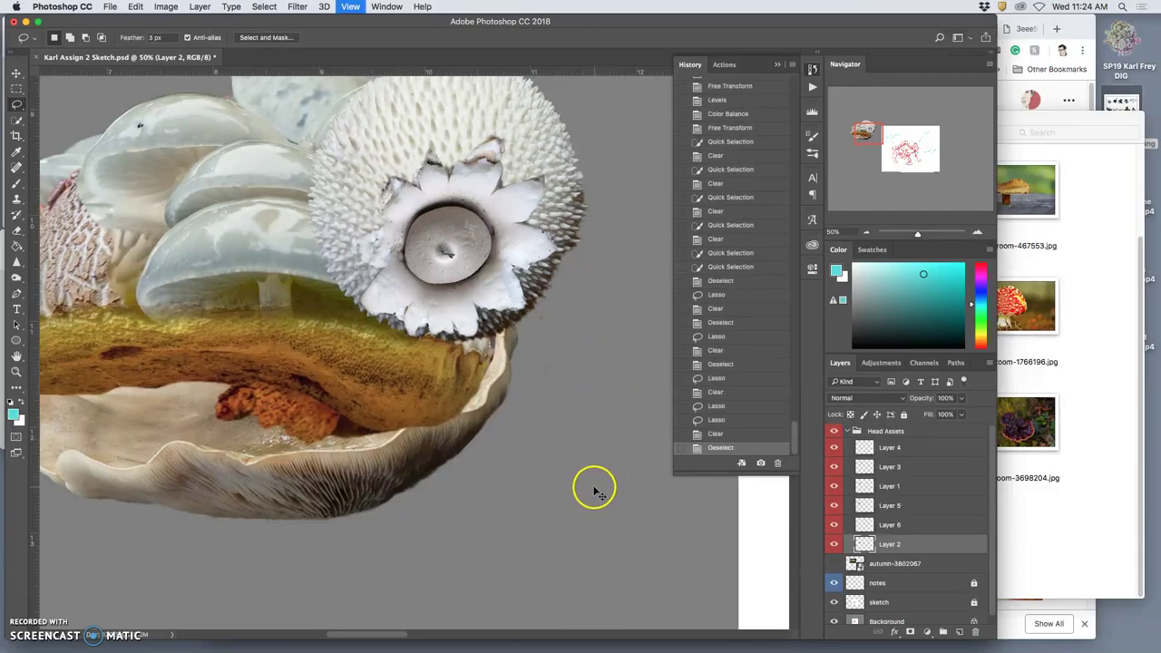
Step: Compare the assembled head with the creature sketch, and check the lower jaw by hiding and showing Layer 2
key("super+minus")
key("super+minus")
key("super+minus")
key("super+minus")
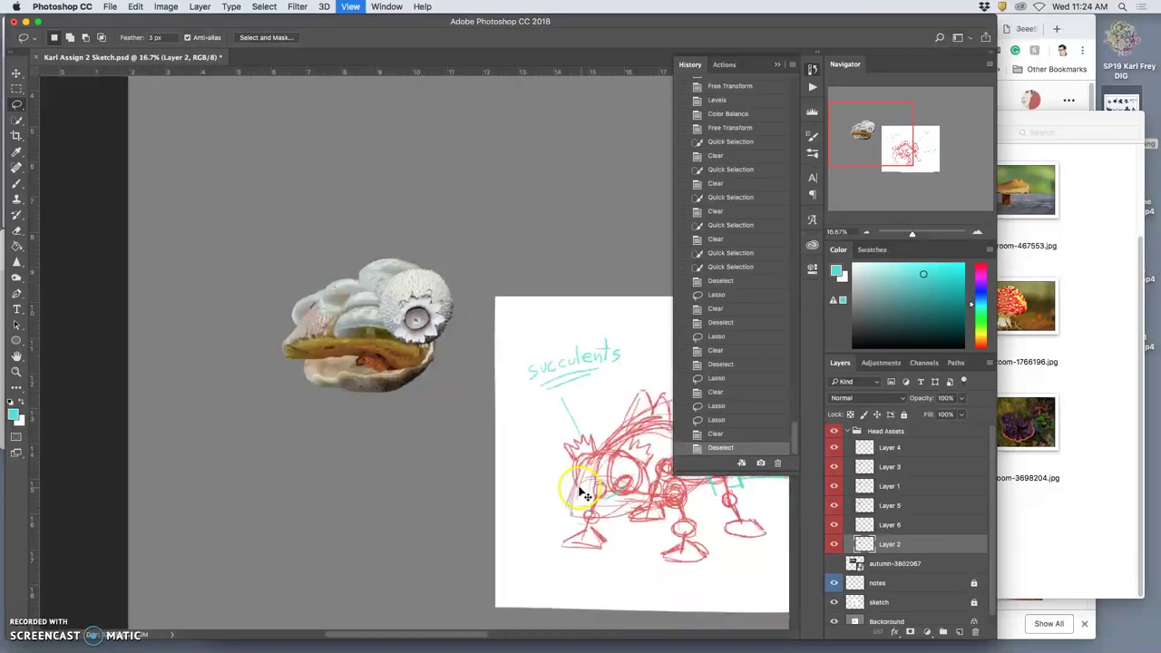
key("super+plus")
key("super+plus")
key("super+minus")
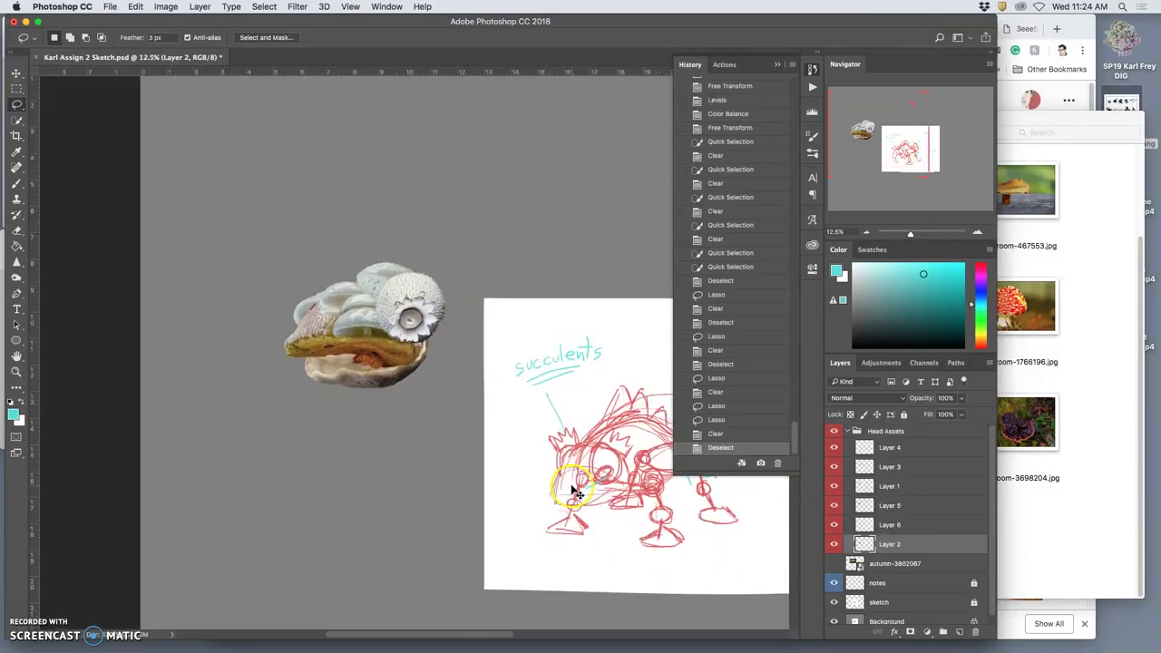
key("super+plus")
key("super+plus")
left_click_drag(382, 400, 497, 407)
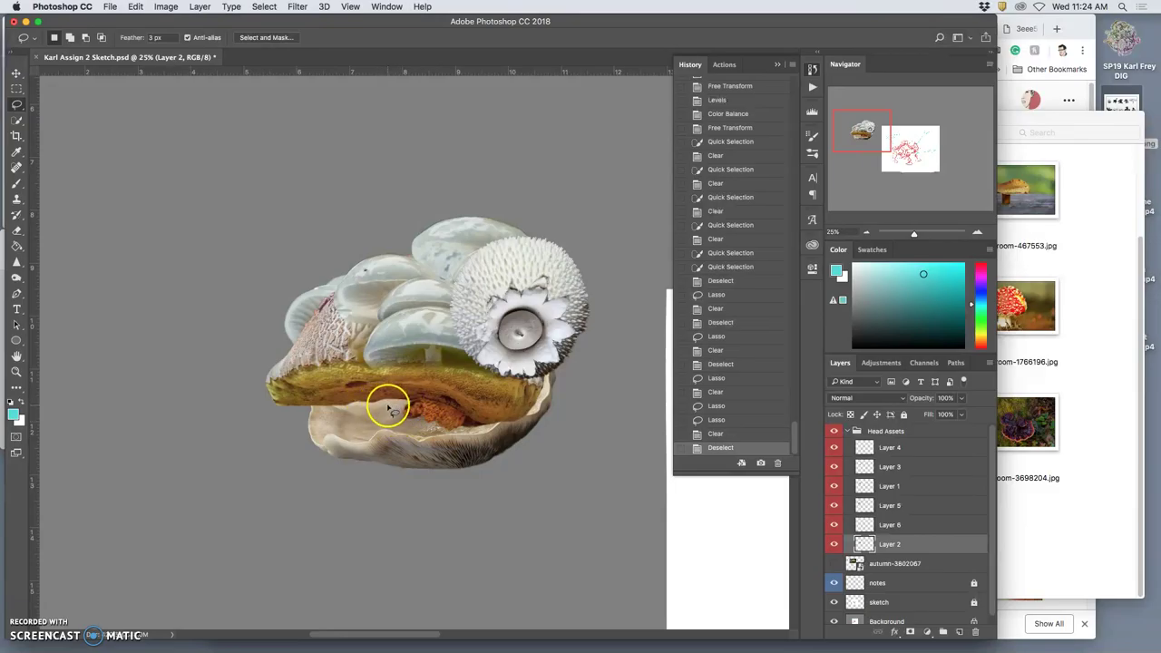
left_click(832, 544)
left_click(832, 544)
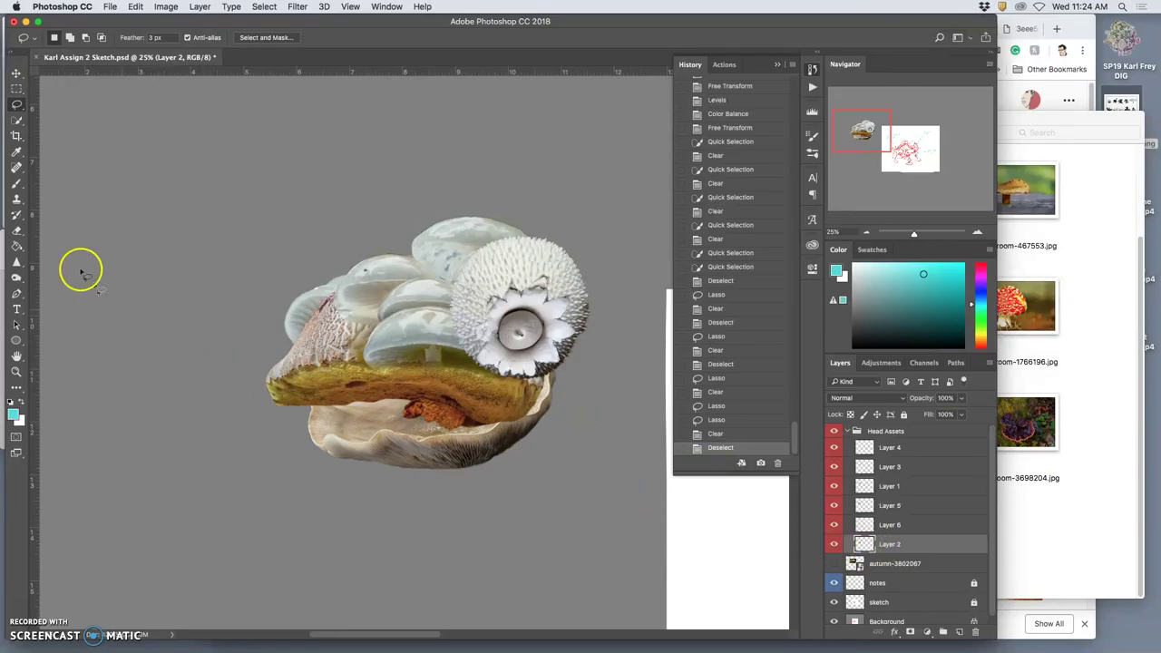
Step: Darken the inside of the lower jaw on Layer 2 beneath the yellow upper jaw, using the Burn tool on Midtones at 16% exposure
left_click(16, 277)
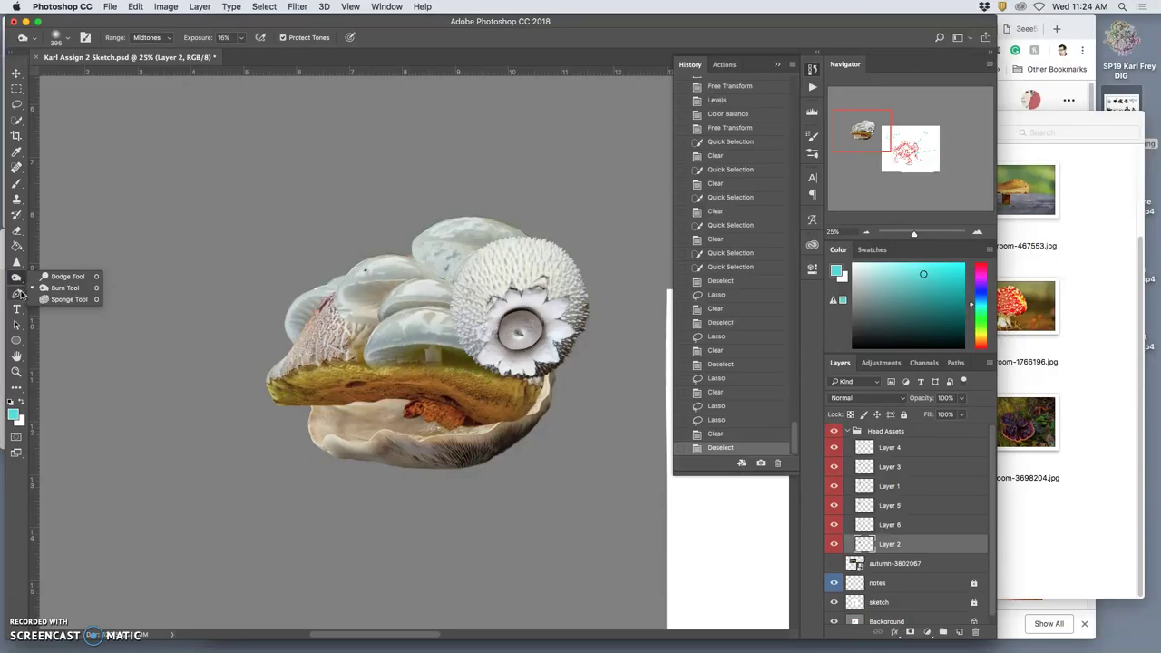
left_click_drag(25, 295, 54, 287)
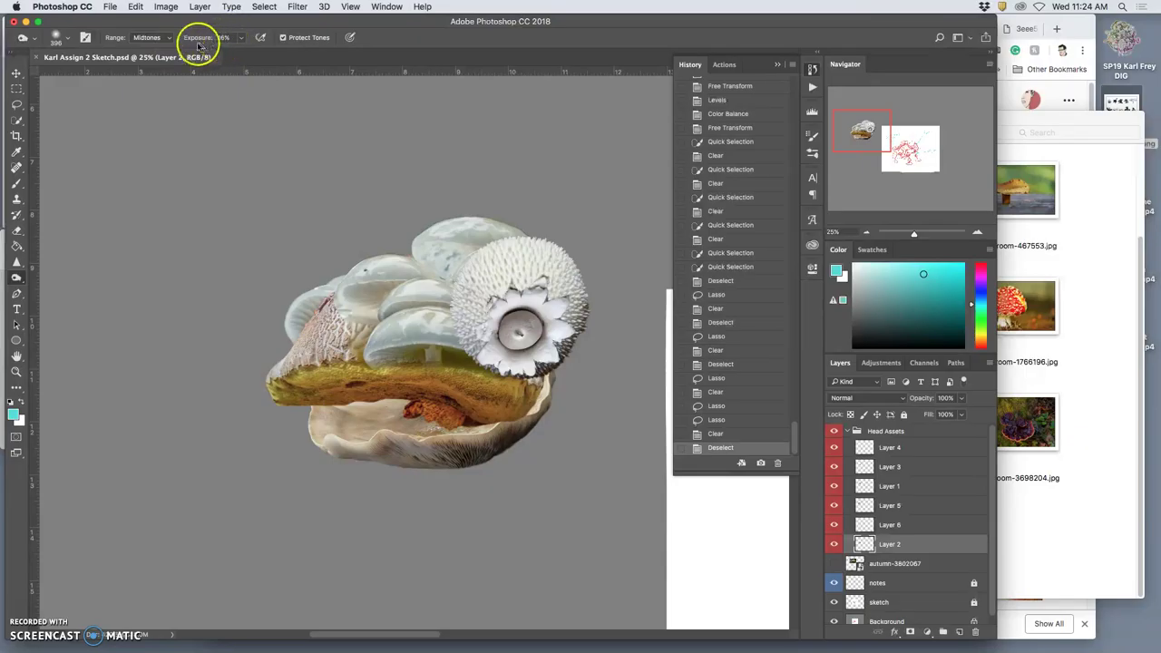
mouse_move(415, 397)
left_mouse_down()
mouse_move(342, 396)
mouse_move(412, 395)
mouse_move(358, 393)
mouse_move(407, 395)
left_mouse_up()
mouse_move(407, 395)
left_mouse_down()
mouse_move(346, 397)
mouse_move(396, 398)
left_mouse_up()
mouse_move(395, 398)
left_mouse_down()
mouse_move(381, 389)
mouse_move(395, 391)
left_mouse_up()
mouse_move(395, 391)
left_mouse_down()
mouse_move(422, 392)
mouse_move(348, 398)
mouse_move(434, 391)
mouse_move(445, 394)
mouse_move(432, 400)
mouse_move(437, 410)
mouse_move(536, 383)
mouse_move(525, 396)
mouse_move(544, 380)
mouse_move(529, 403)
mouse_move(487, 417)
mouse_move(546, 392)
mouse_move(477, 435)
mouse_move(399, 429)
mouse_move(452, 403)
mouse_move(430, 402)
mouse_move(475, 371)
mouse_move(436, 370)
left_mouse_up()
Step: Set the Burn tool's range to Highlights and darken the lower jaw's right end and mouth interior on Layer 2
left_click(150, 37)
left_click(148, 50)
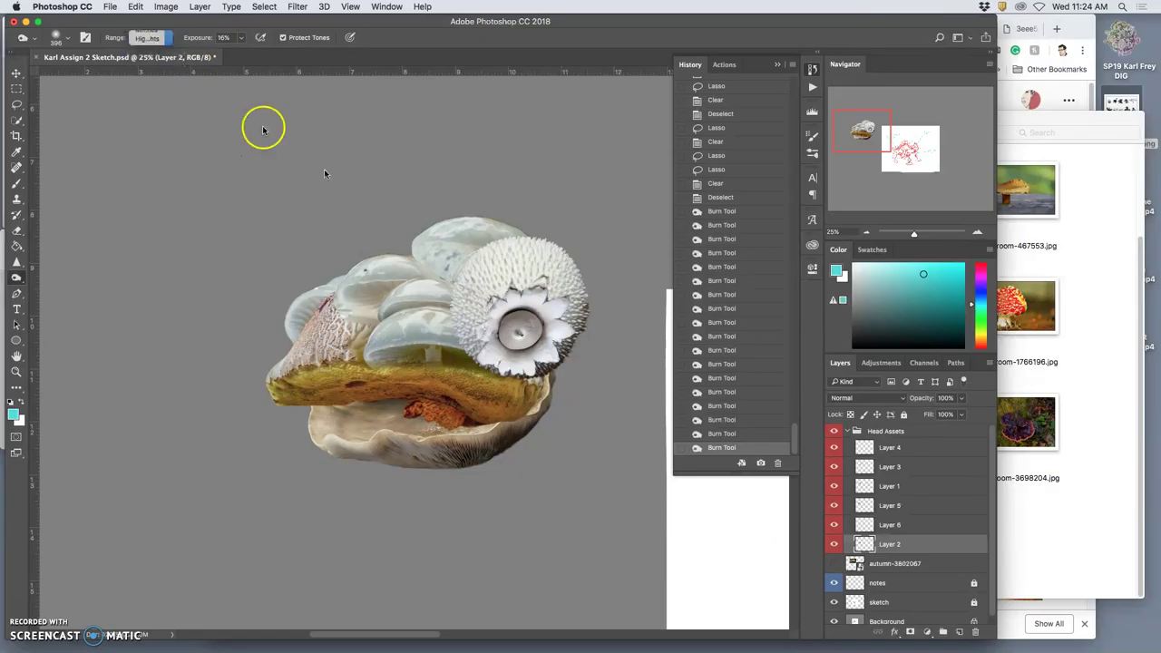
left_click_drag(562, 378, 513, 427)
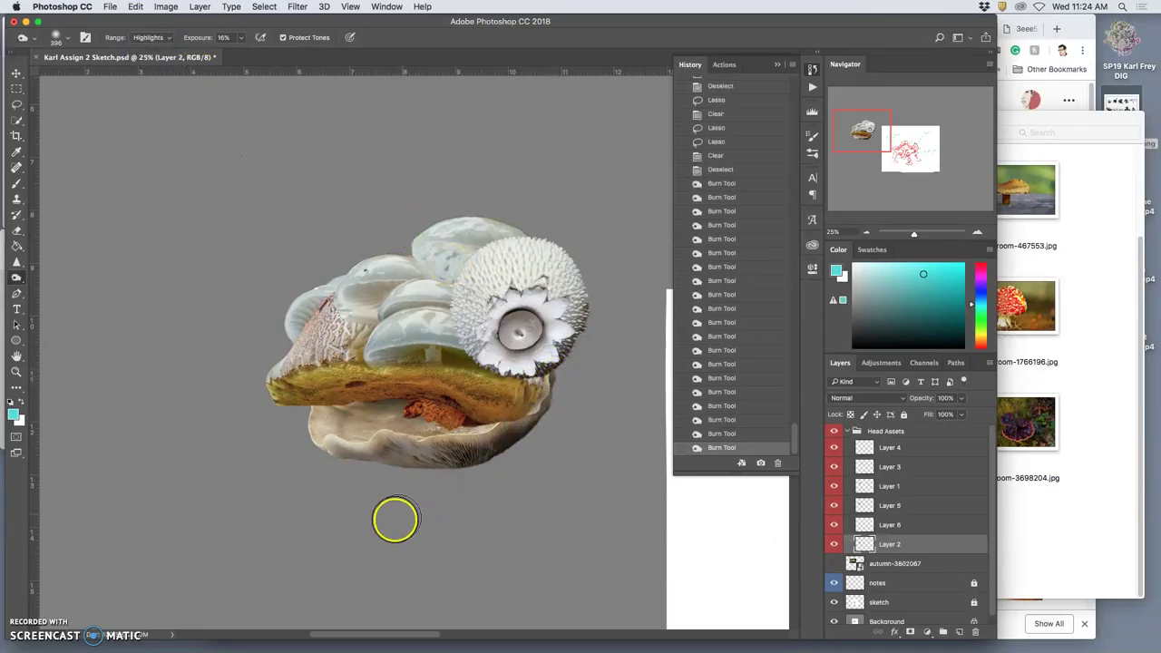
mouse_move(323, 407)
left_mouse_down()
mouse_move(302, 422)
mouse_move(325, 401)
mouse_move(336, 415)
mouse_move(363, 397)
mouse_move(422, 404)
mouse_move(362, 390)
mouse_move(336, 403)
mouse_move(427, 414)
left_mouse_up()
mouse_move(558, 413)
left_mouse_down()
mouse_move(354, 406)
mouse_move(458, 390)
left_mouse_up()
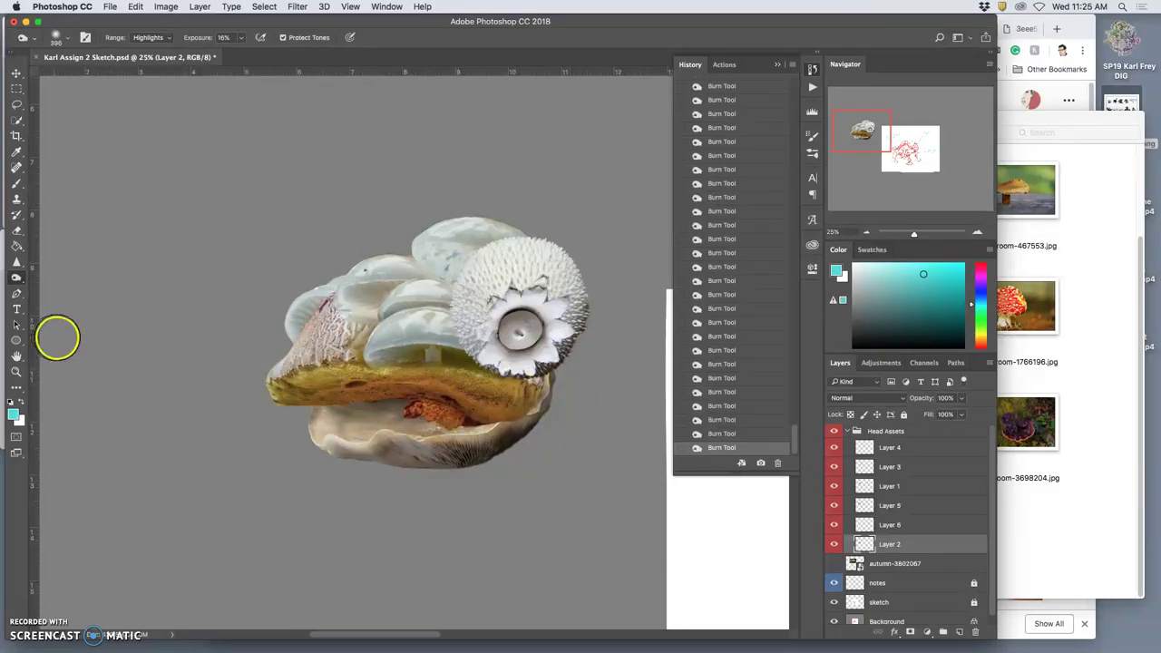
Step: Saturate the lower jaw's colors on Layer 2 with the Sponge tool at 27% flow
right_click(16, 276)
left_click(65, 299)
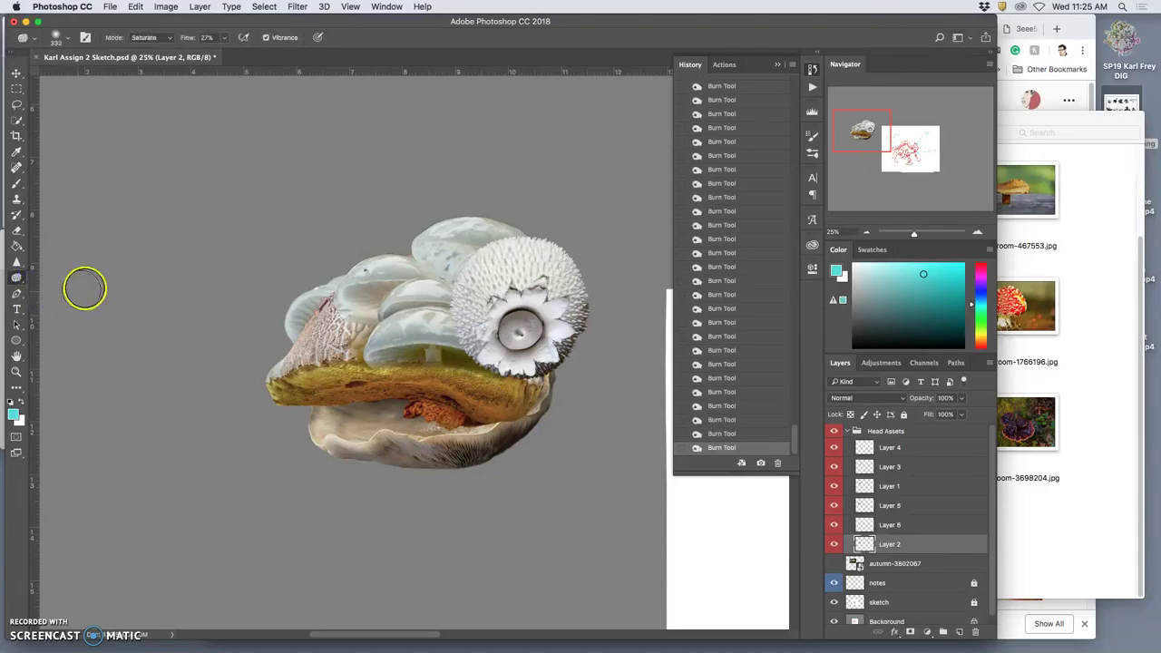
mouse_move(363, 375)
left_mouse_down()
mouse_move(399, 399)
mouse_move(332, 408)
mouse_move(495, 421)
mouse_move(381, 412)
mouse_move(338, 437)
left_mouse_up()
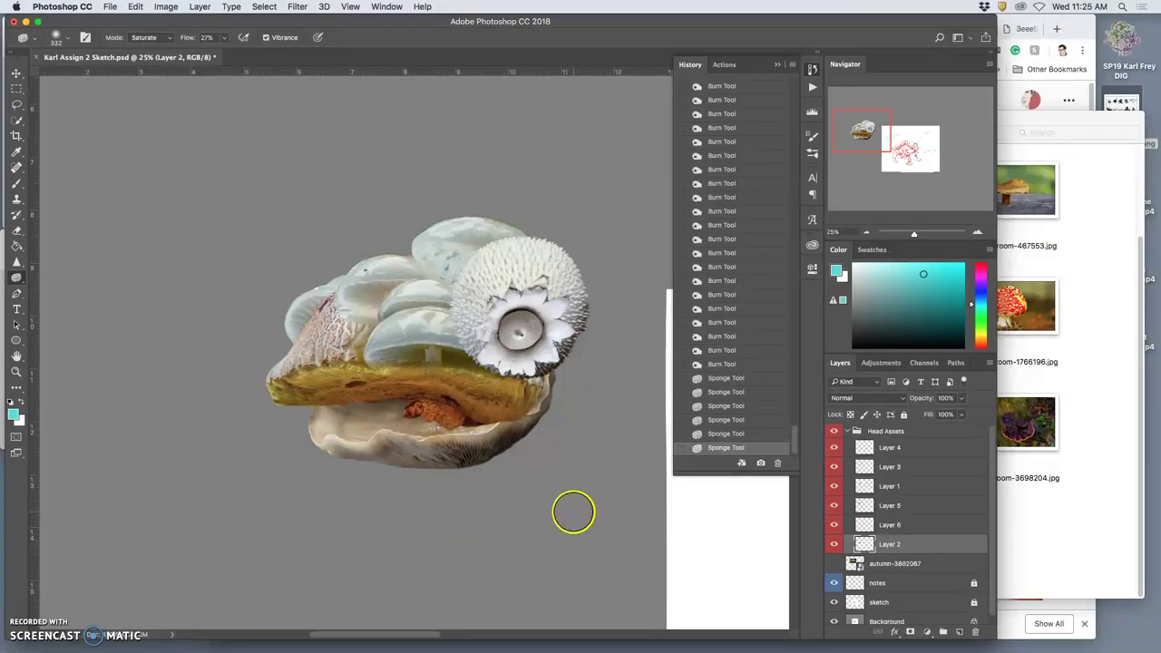
Step: Lighten the lower-left lip of the yellow upper jaw on Layer 5 with a 143 px Dodge brush on Midtones at 15% exposure
left_click(887, 524)
left_click(835, 526)
left_click(834, 525)
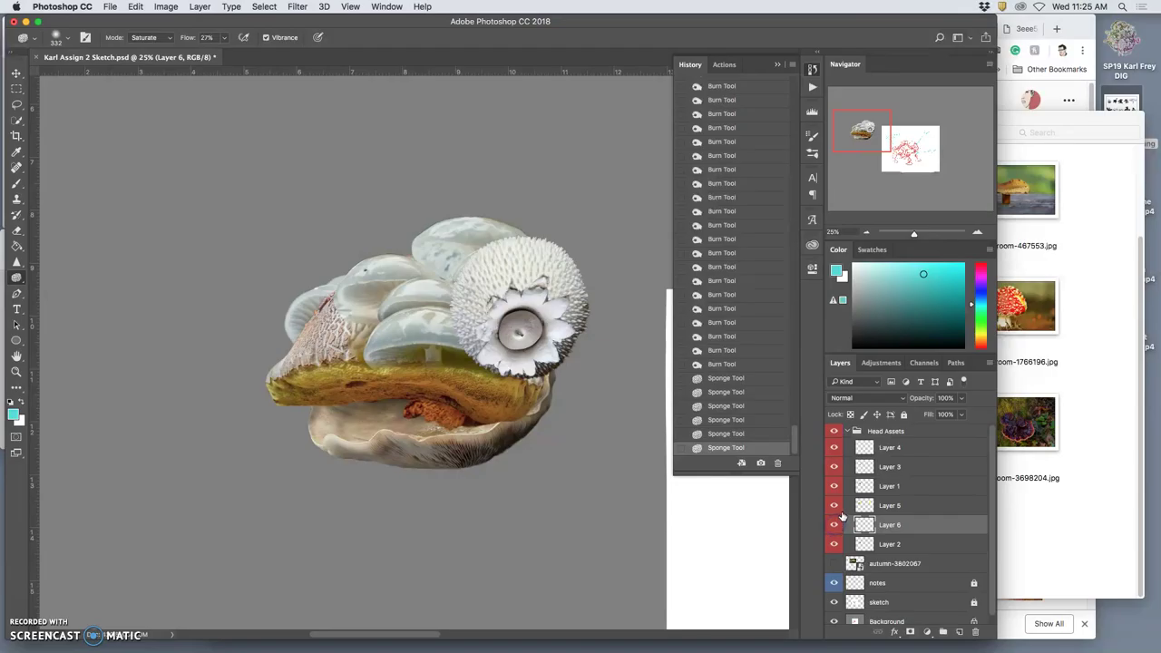
left_click(834, 505)
left_click(835, 505)
left_click(884, 505)
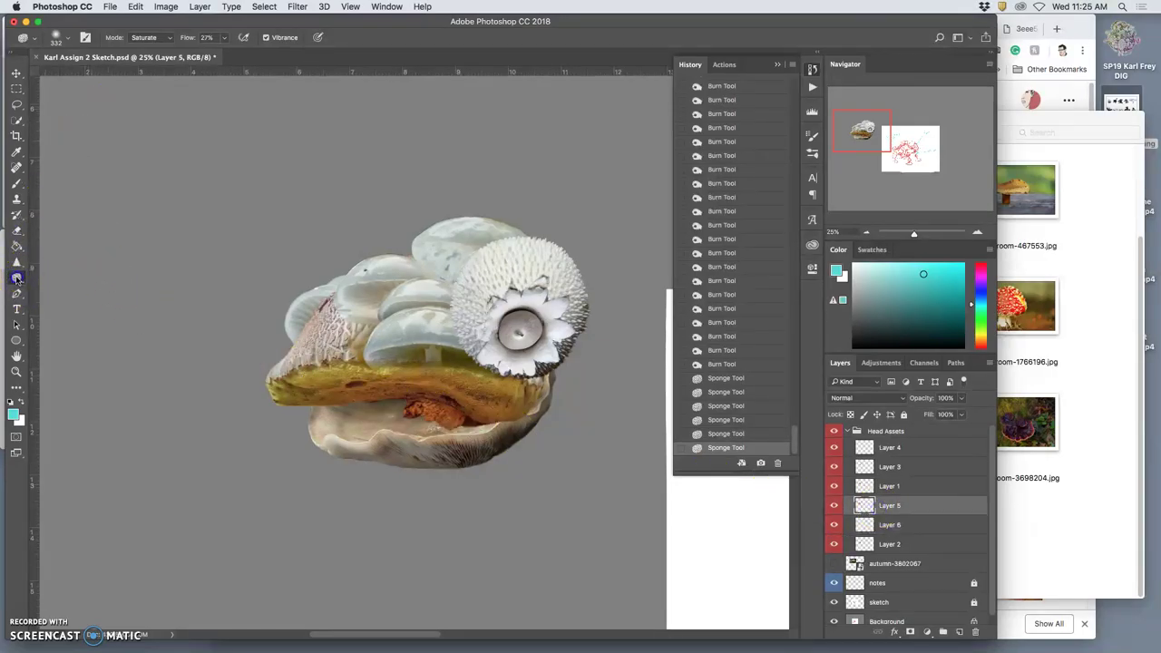
left_click(16, 278)
left_click(63, 272)
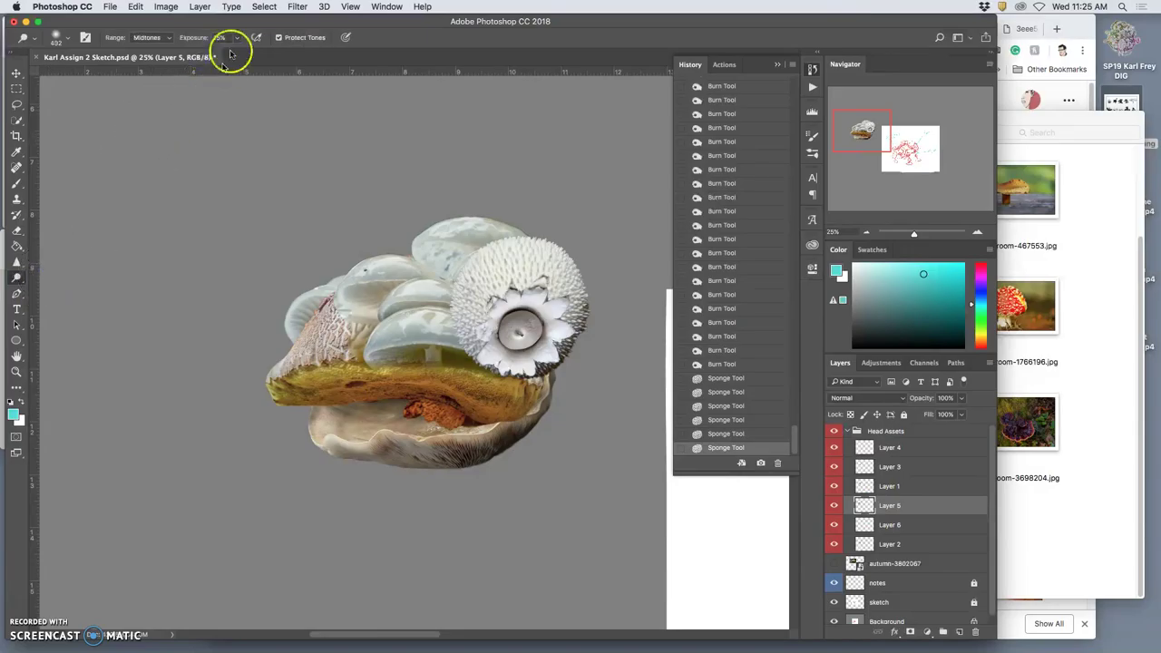
left_click_drag(402, 345, 369, 394)
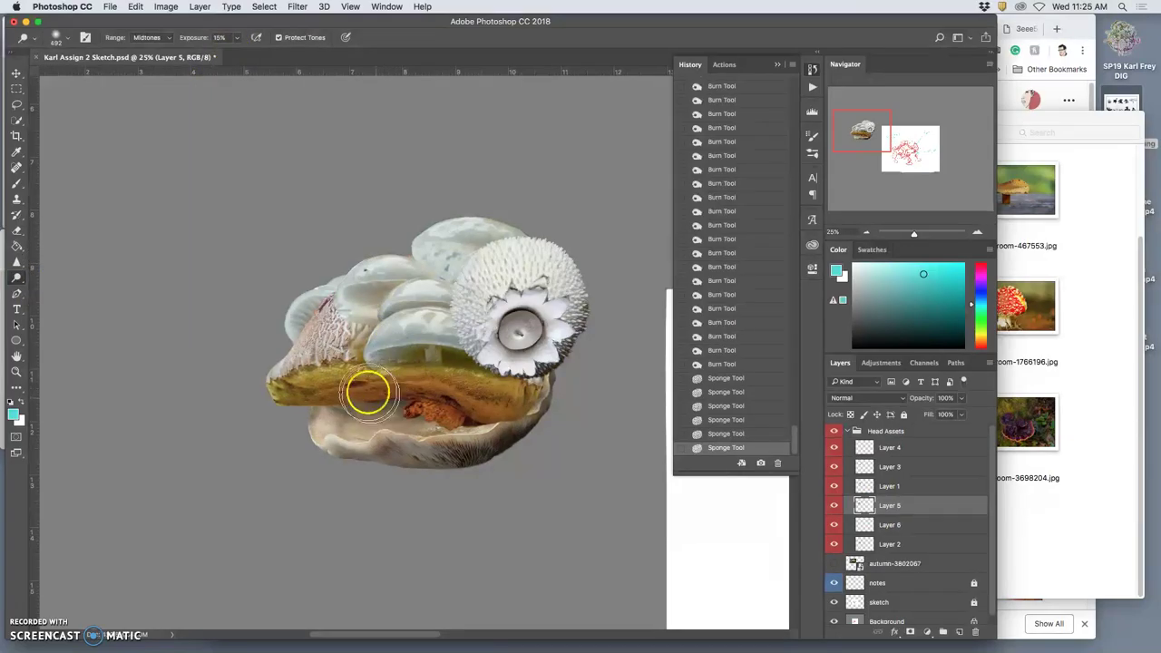
left_click(66, 38)
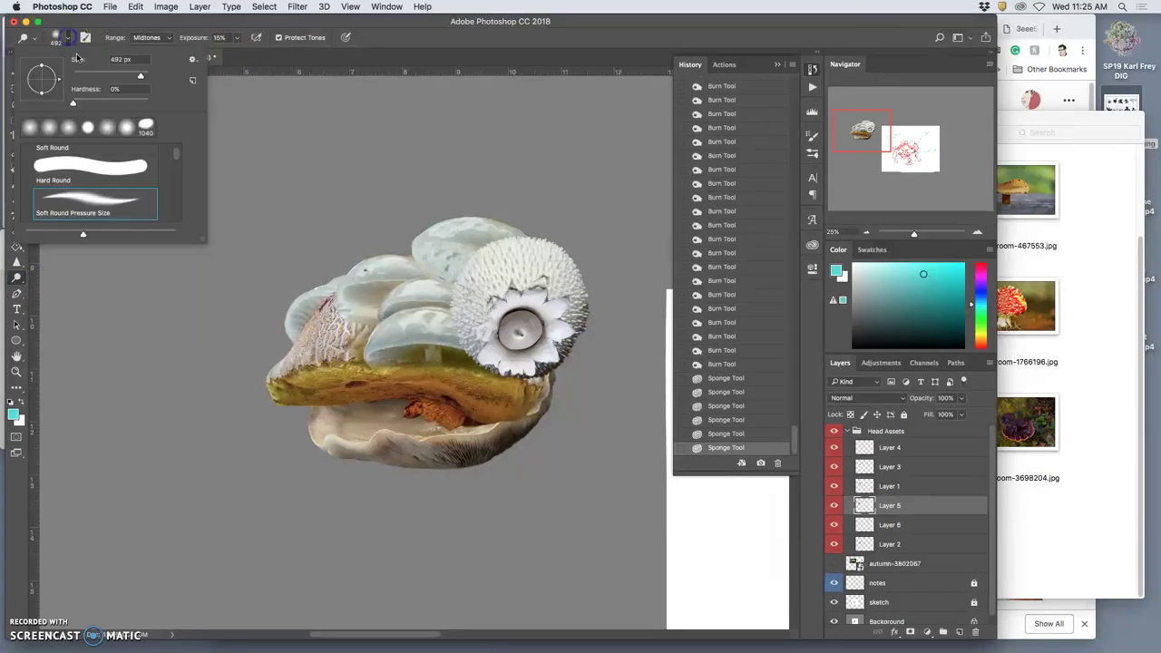
left_click(376, 396)
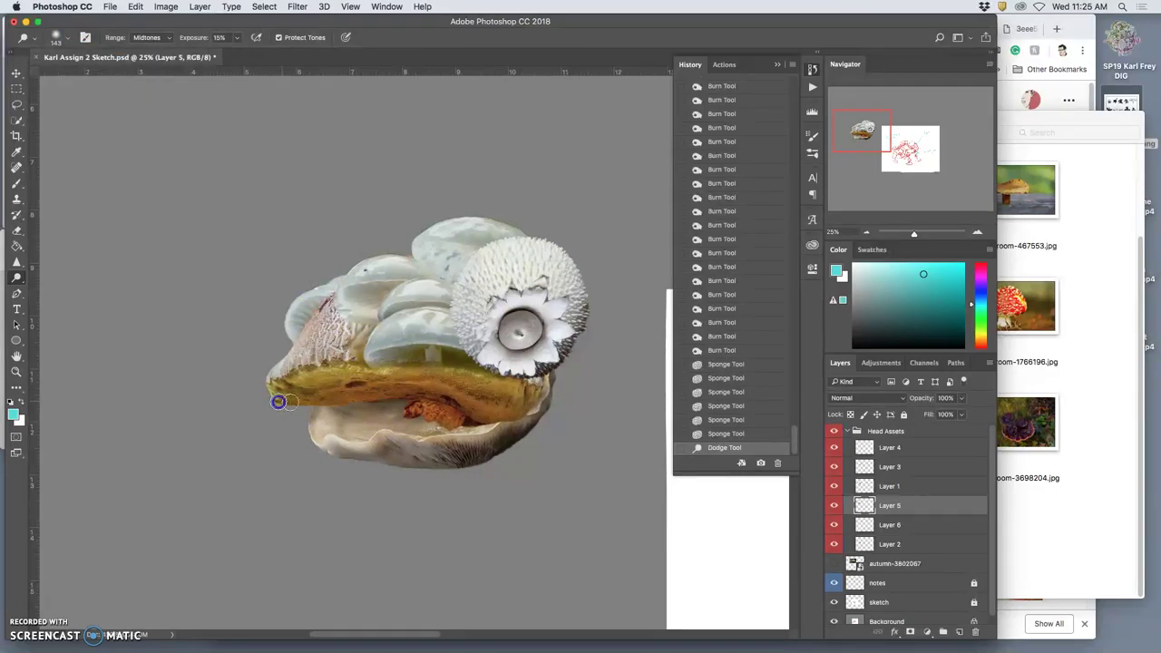
left_click_drag(289, 403, 300, 400)
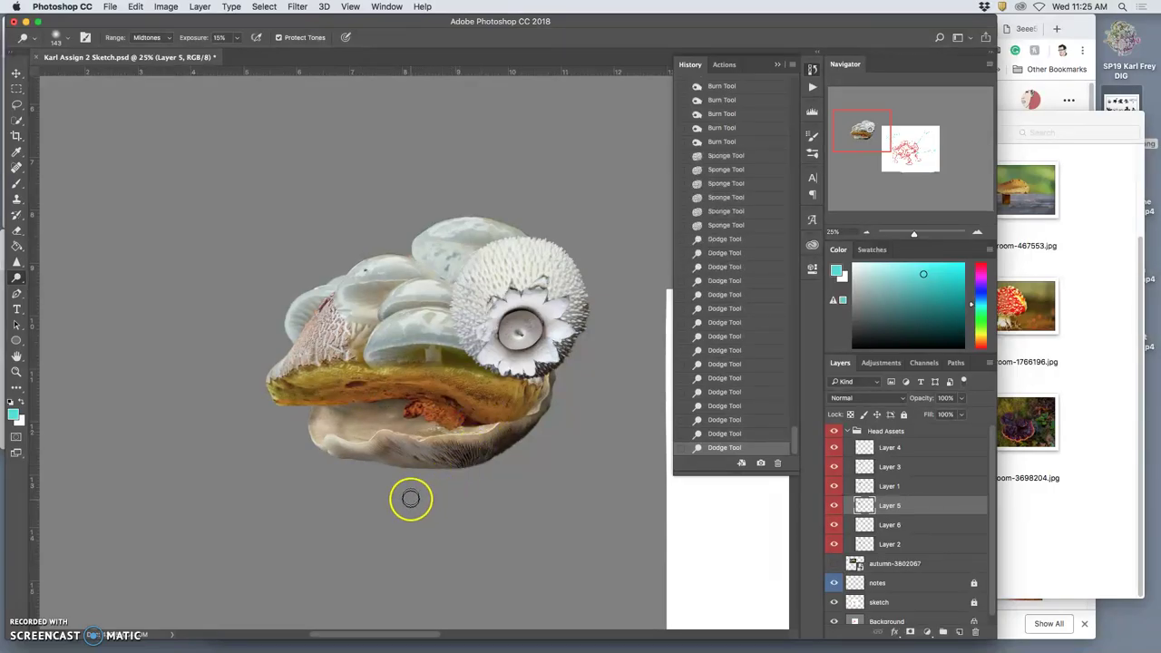
Step: Dodge highlights along the rest of the yellow upper jaw and on the textured snout above it on Layer 5
mouse_move(395, 394)
left_mouse_down()
mouse_move(494, 409)
mouse_move(526, 395)
mouse_move(518, 408)
left_mouse_up()
left_click_drag(517, 413, 539, 385)
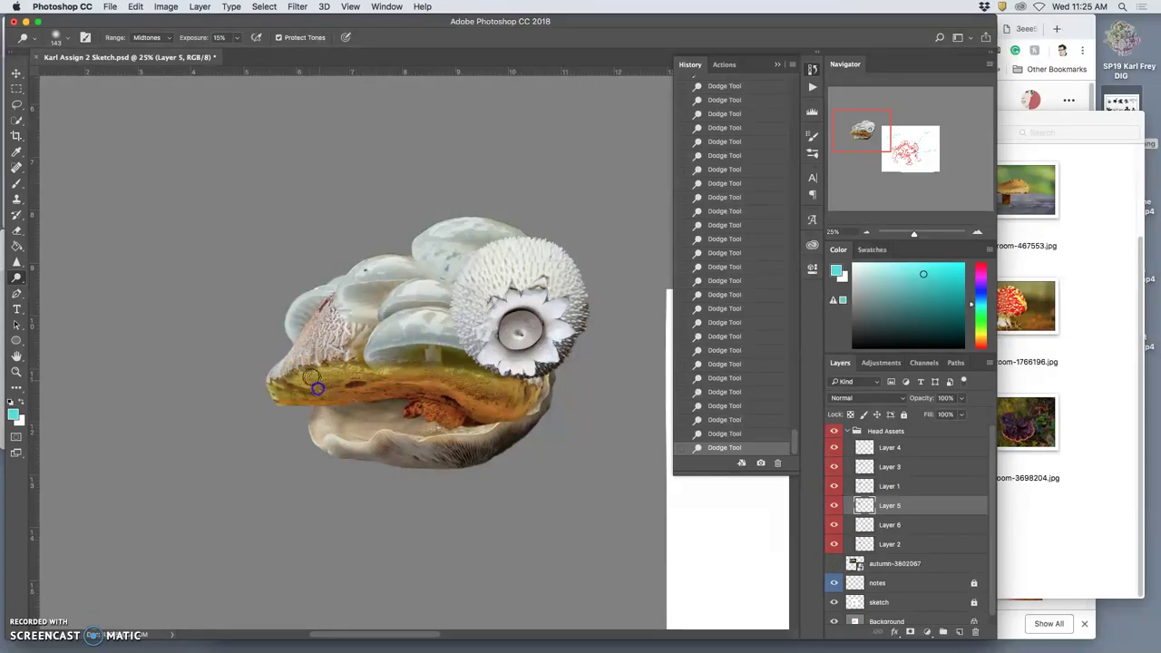
mouse_move(308, 394)
left_mouse_down()
mouse_move(292, 384)
mouse_move(444, 388)
left_mouse_up()
left_click_drag(313, 356, 325, 330)
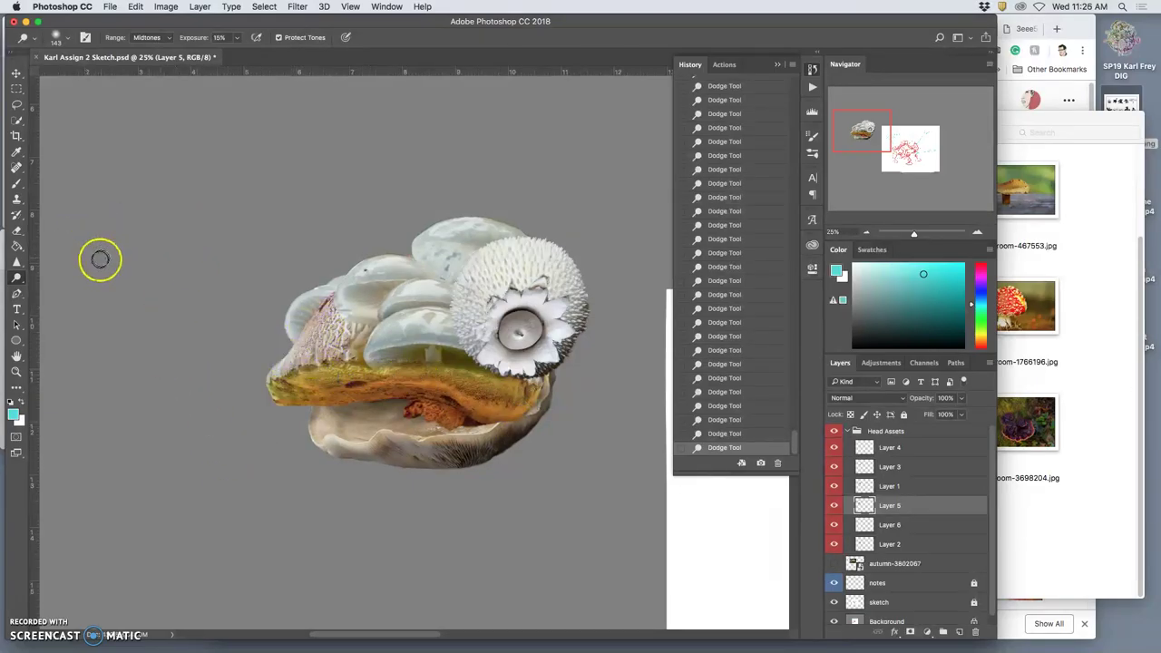
Step: Try to darken the textured snout on Layer 5 with the Burn tool on Highlights at 16% exposure, and undo the strokes
left_click(16, 277)
left_click(54, 283)
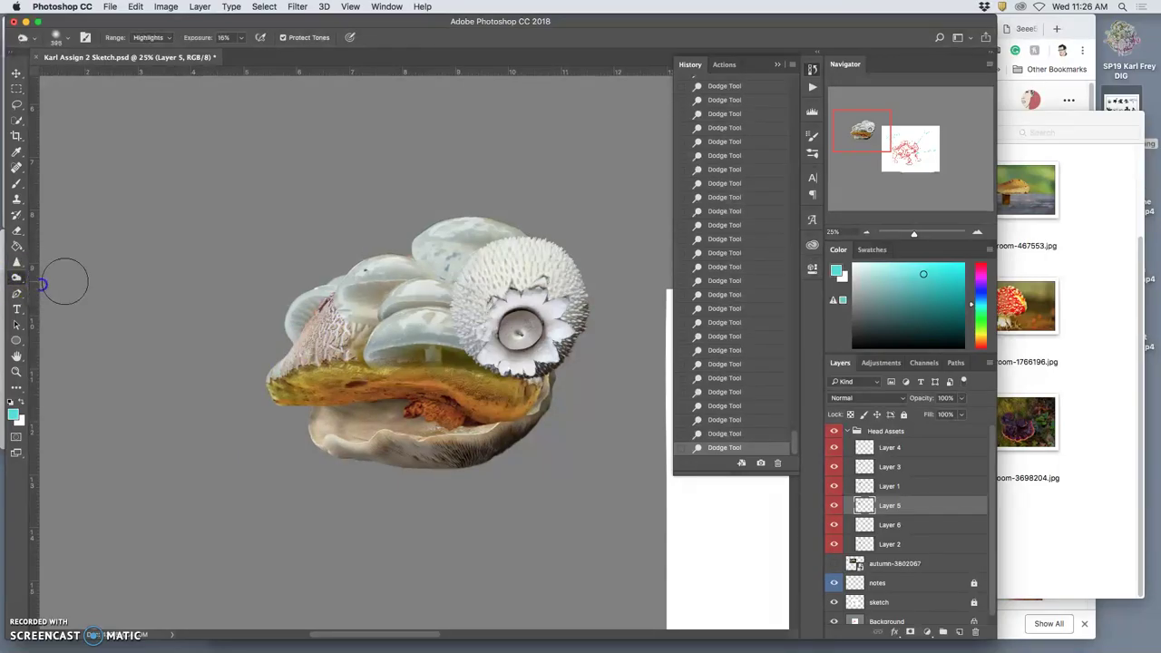
mouse_move(299, 317)
left_mouse_down()
mouse_move(311, 318)
mouse_move(303, 336)
mouse_move(326, 310)
left_mouse_up()
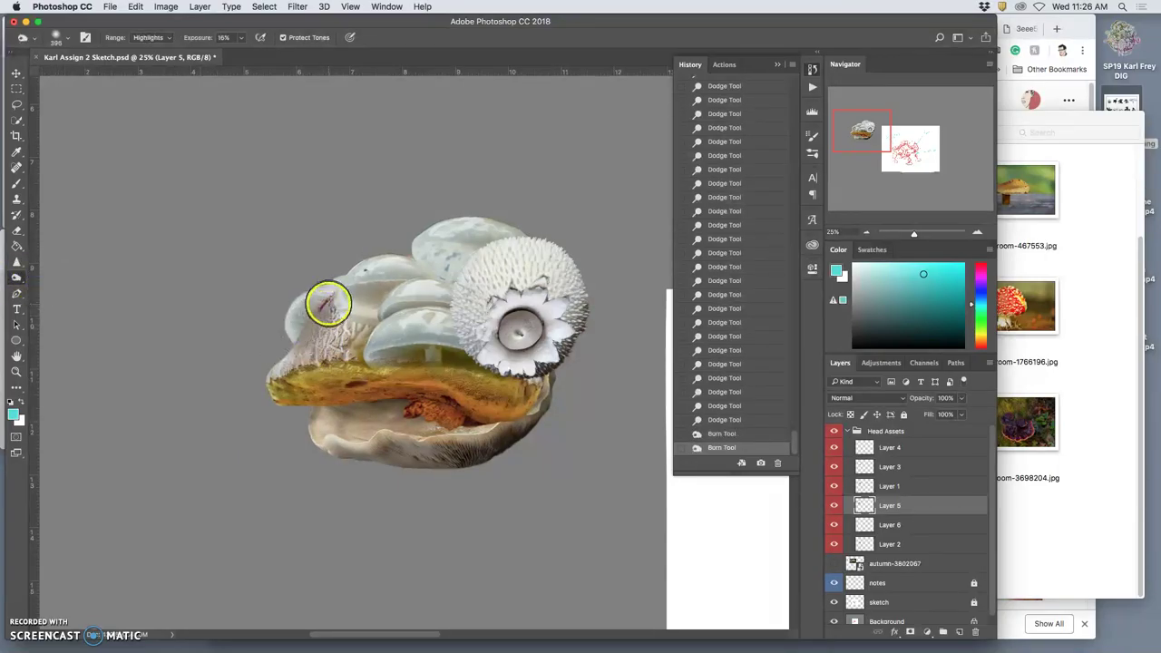
key("alt+super+z")
key("alt+super+z")
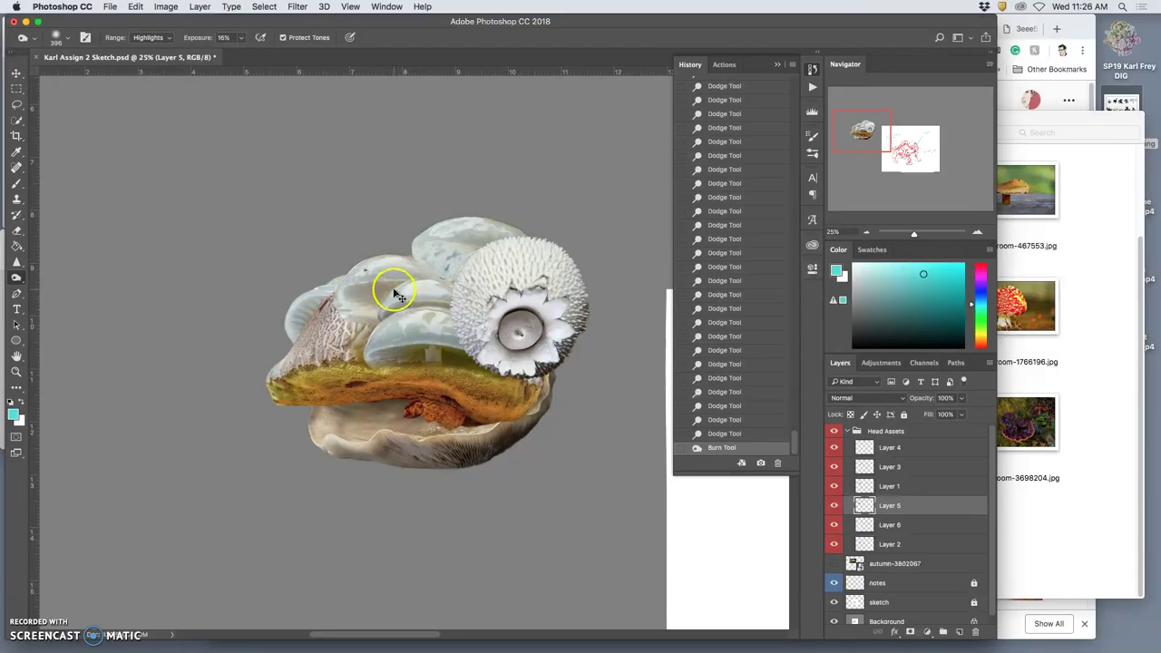
Step: Set the Burn tool's range to Midtones and darken the textured snout on Layer 5
left_click(148, 37)
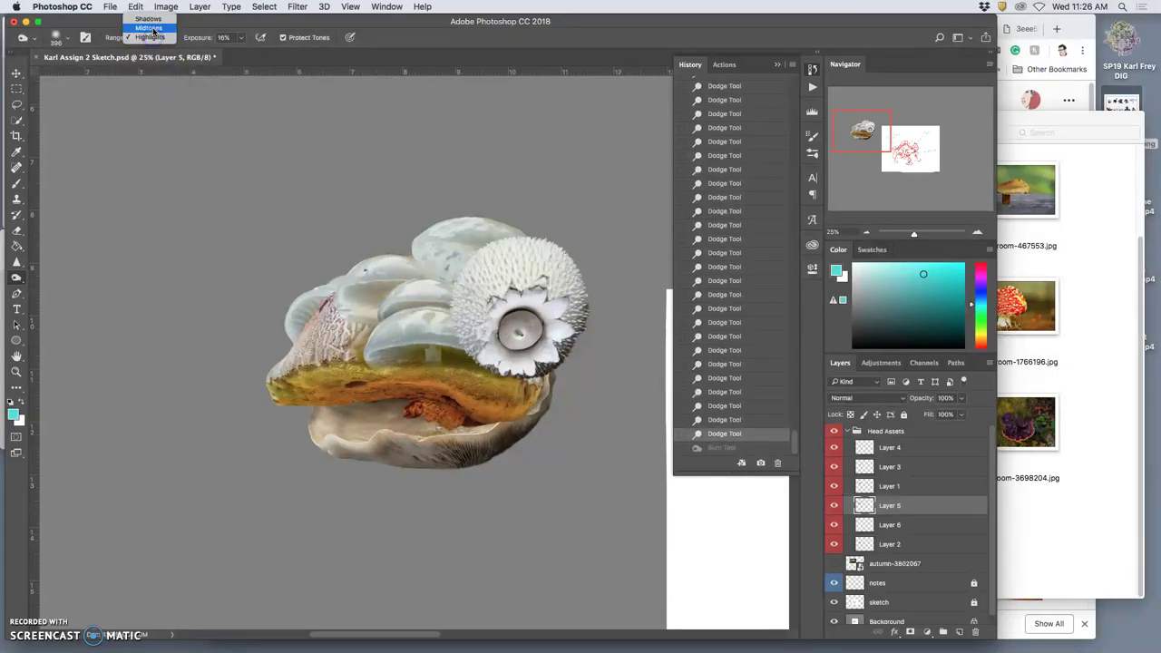
left_click(147, 28)
left_click_drag(317, 305, 275, 355)
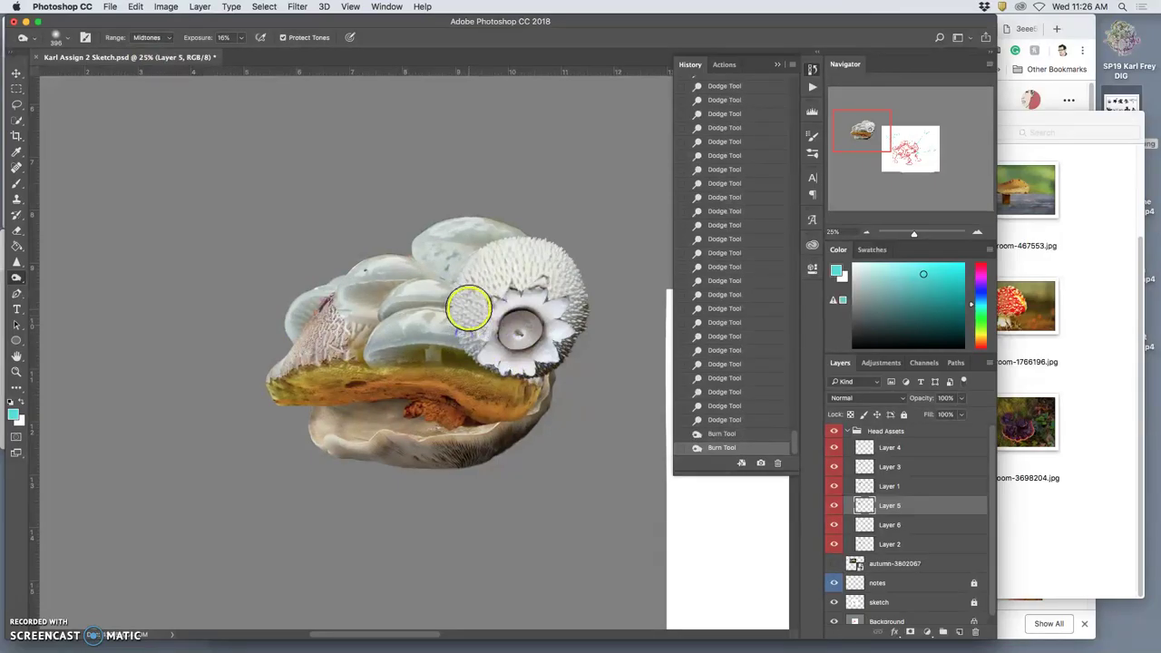
Step: Burn the outer edges of the spiky white eye ball on Layer 3
left_click(889, 466)
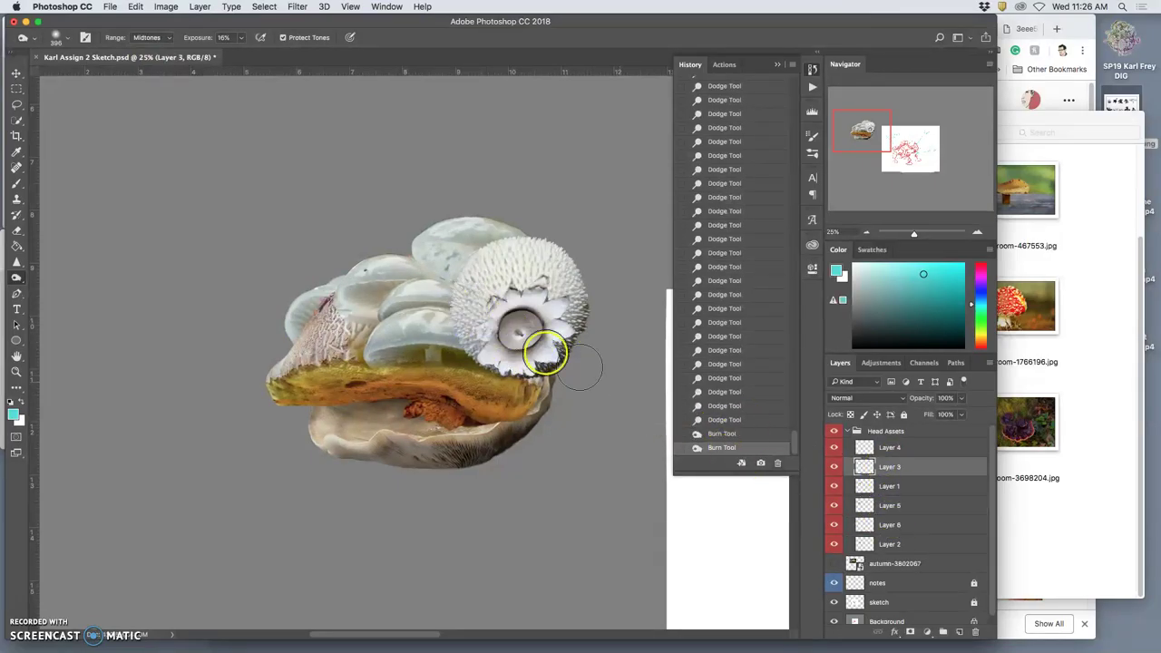
mouse_move(457, 300)
left_mouse_down()
mouse_move(471, 352)
mouse_move(469, 300)
mouse_move(467, 319)
mouse_move(546, 293)
mouse_move(575, 312)
mouse_move(490, 300)
mouse_move(457, 319)
left_mouse_up()
left_click(567, 317)
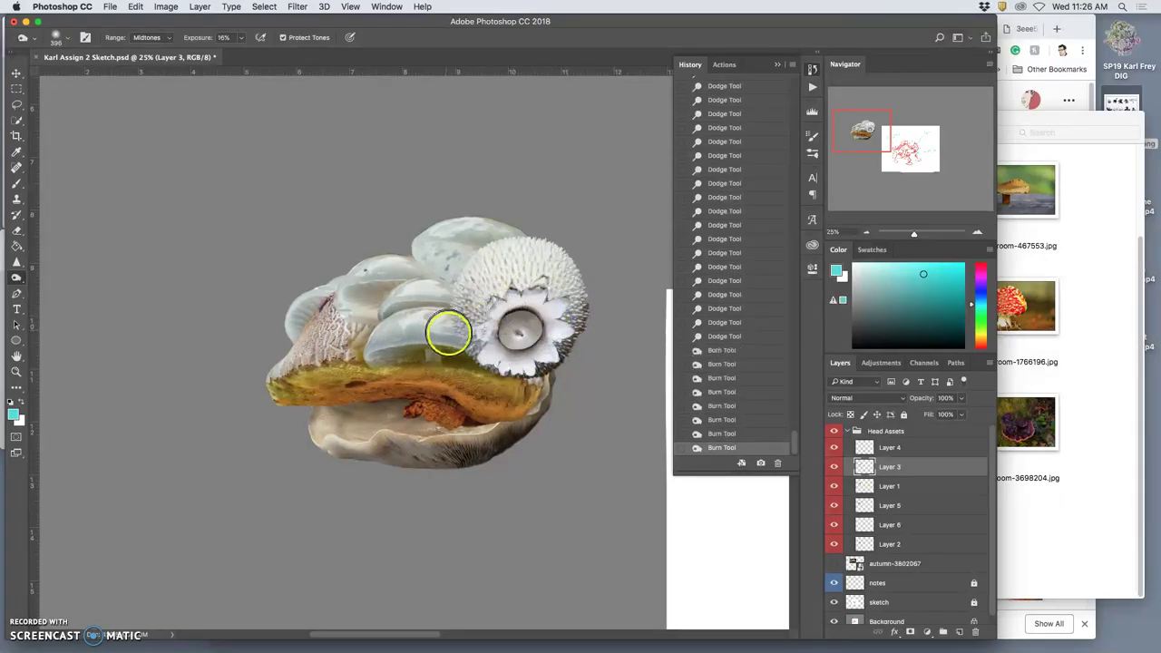
Step: Burn shadows onto the pale shell caps on Layer 1 where they meet the spiky eye ball
left_click(832, 486)
left_click(833, 486)
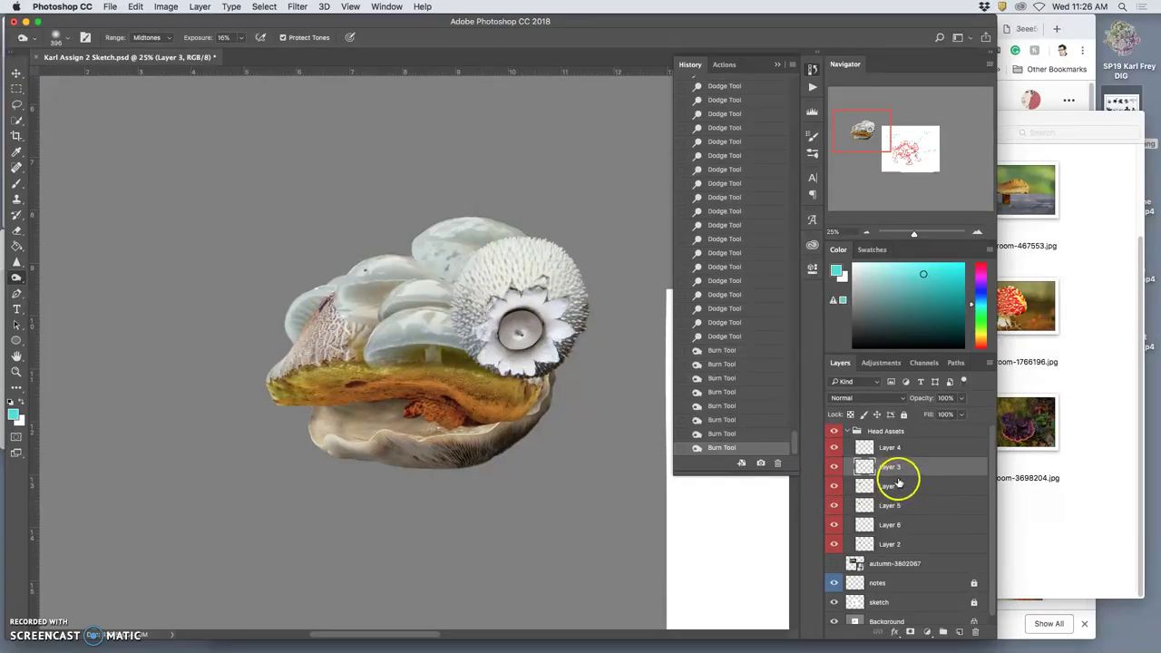
left_click(891, 486)
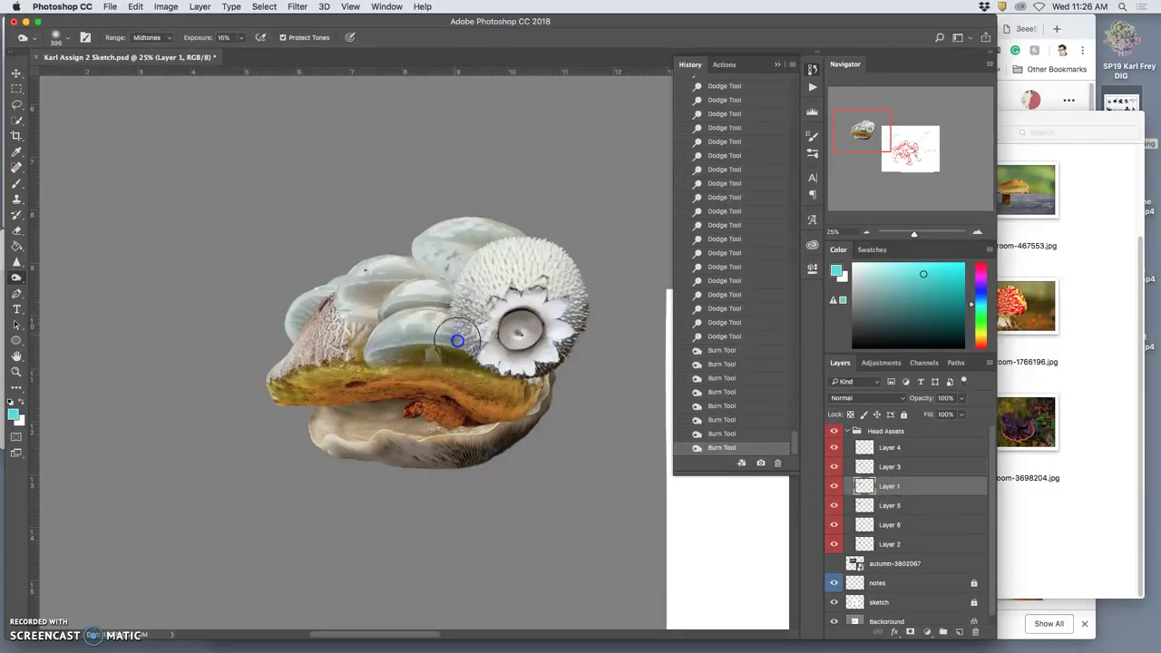
left_click_drag(457, 297, 461, 282)
mouse_move(462, 281)
left_mouse_down()
mouse_move(448, 303)
mouse_move(409, 305)
mouse_move(458, 277)
left_mouse_up()
left_click_drag(468, 263, 490, 253)
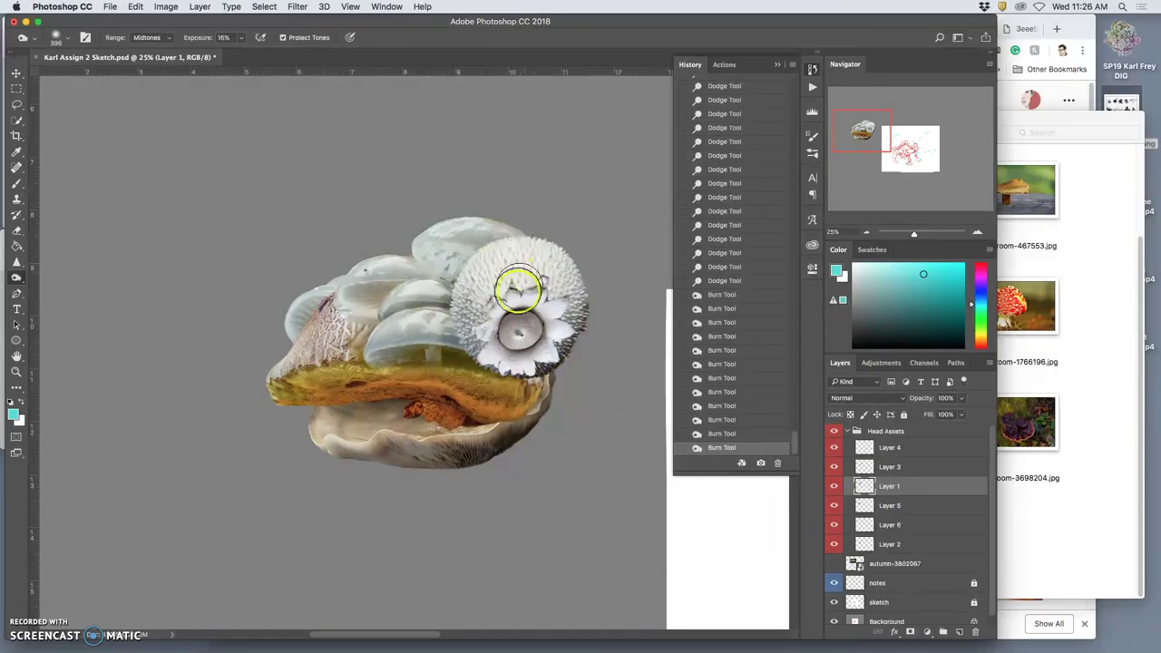
mouse_move(478, 366)
left_mouse_down()
mouse_move(540, 385)
mouse_move(466, 355)
mouse_move(378, 350)
mouse_move(365, 356)
mouse_move(389, 360)
mouse_move(320, 362)
mouse_move(492, 382)
left_mouse_up()
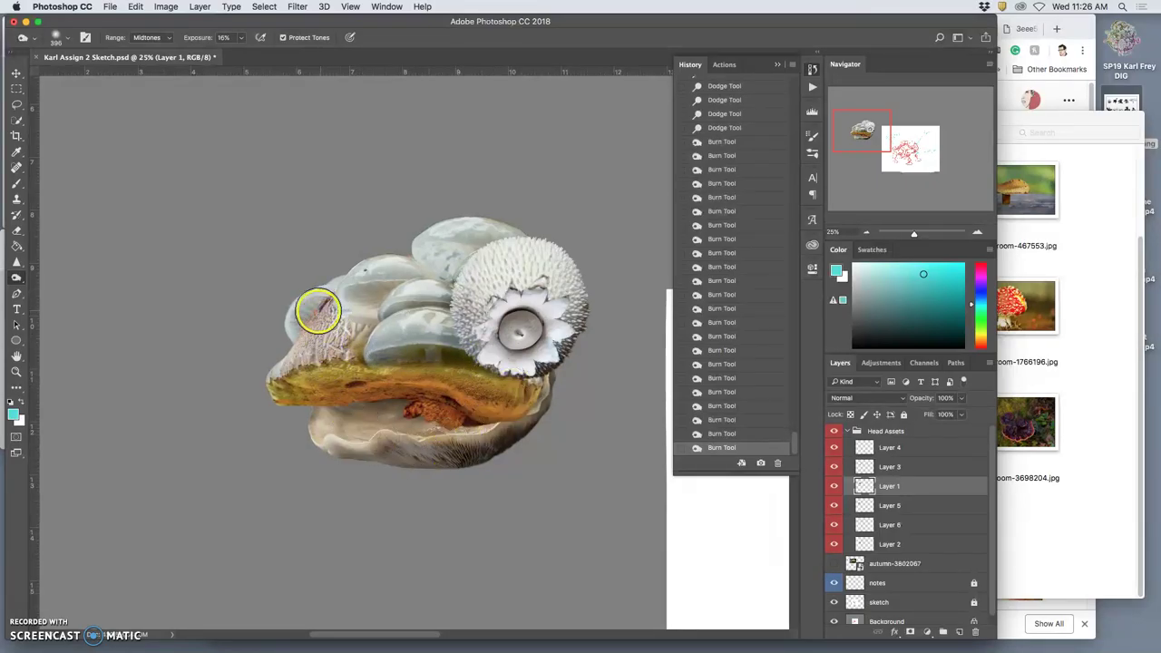
Step: Darken the shell cap behind the snout on Layer 6 with the Burn tool
left_click(901, 530)
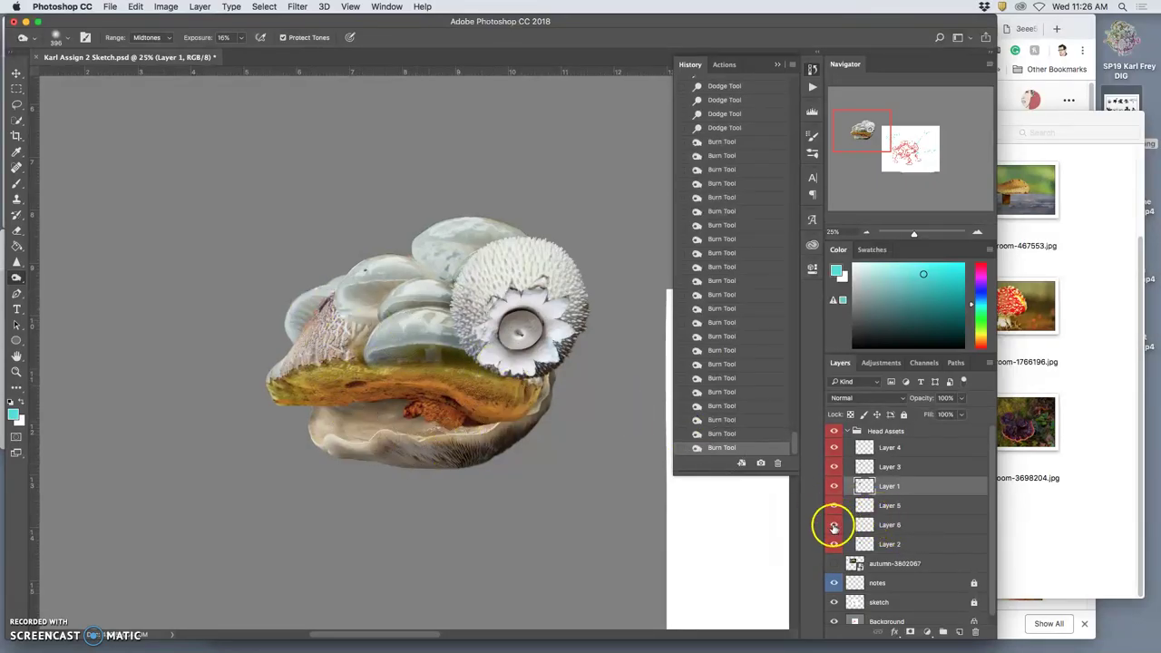
left_click(884, 526)
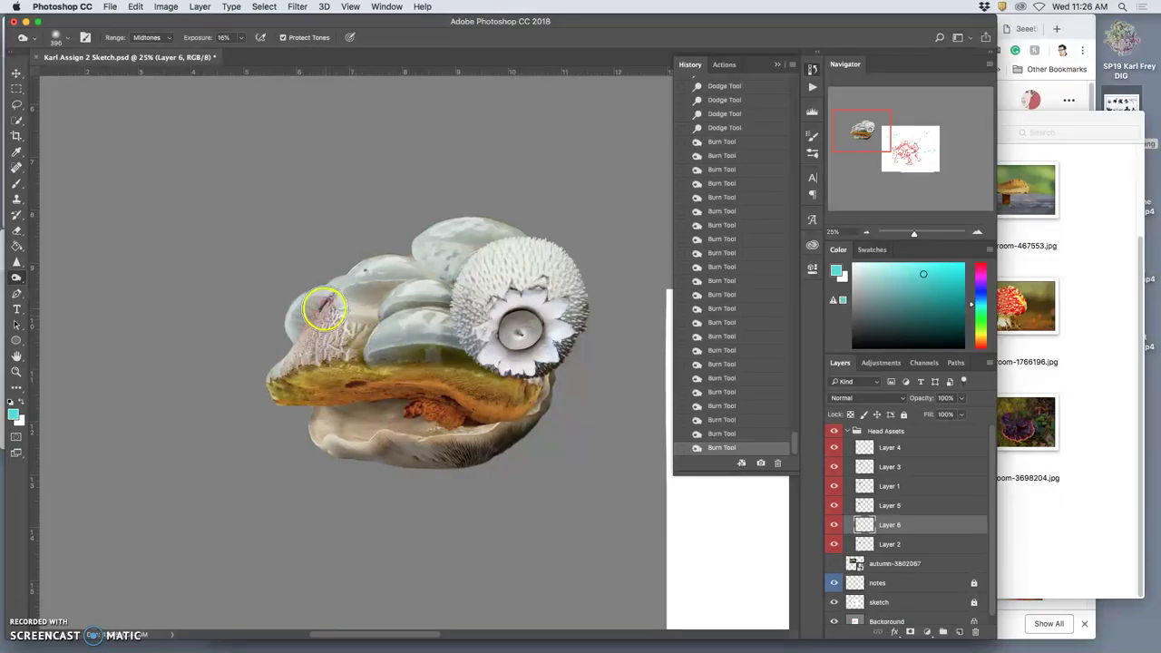
left_click_drag(318, 314, 299, 341)
left_click(316, 313)
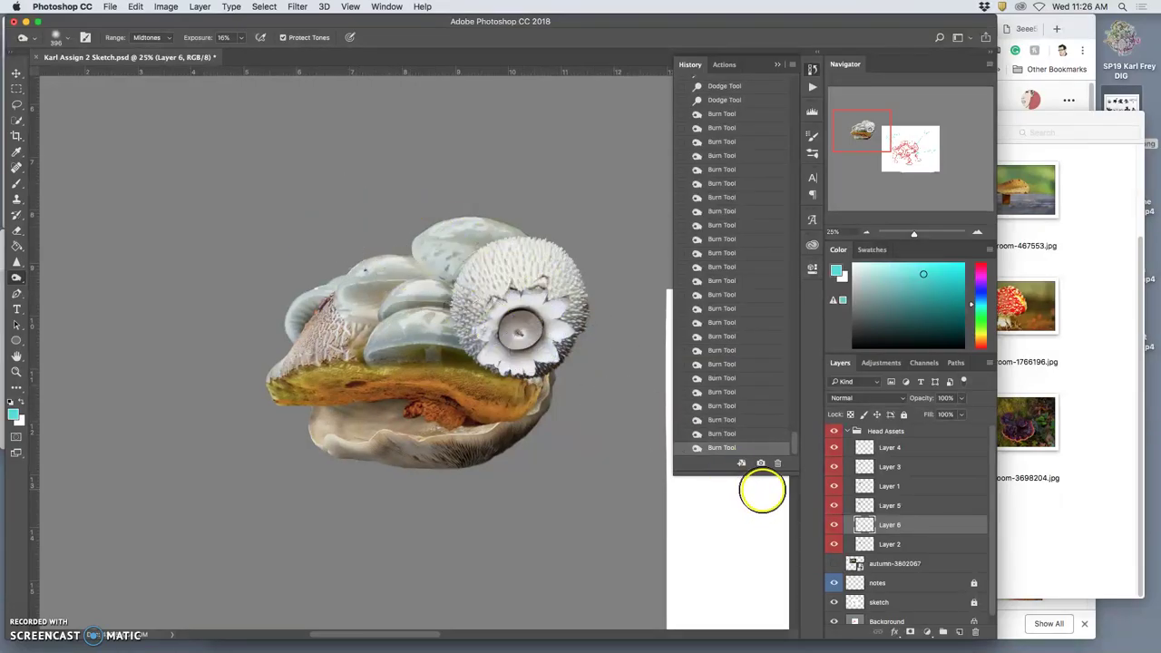
Step: Compare the shaded head with the creature sketch and check which part of the head Layer 3 holds
key("super+minus")
key("super+minus")
key("super+minus")
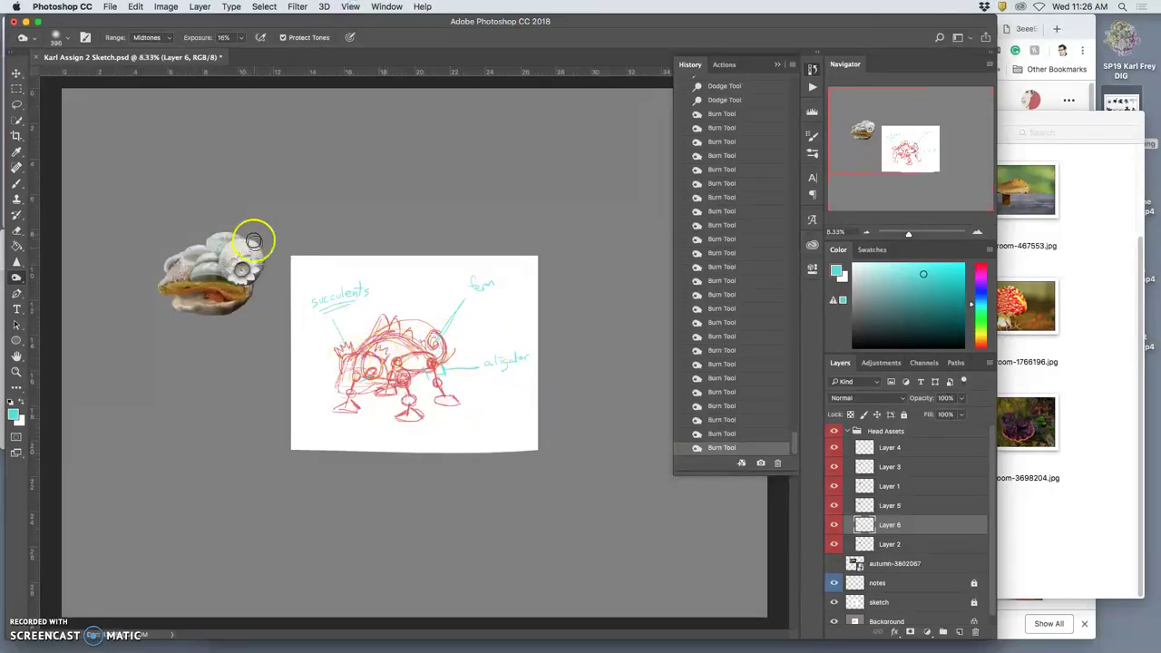
key("super+plus")
key("super+plus")
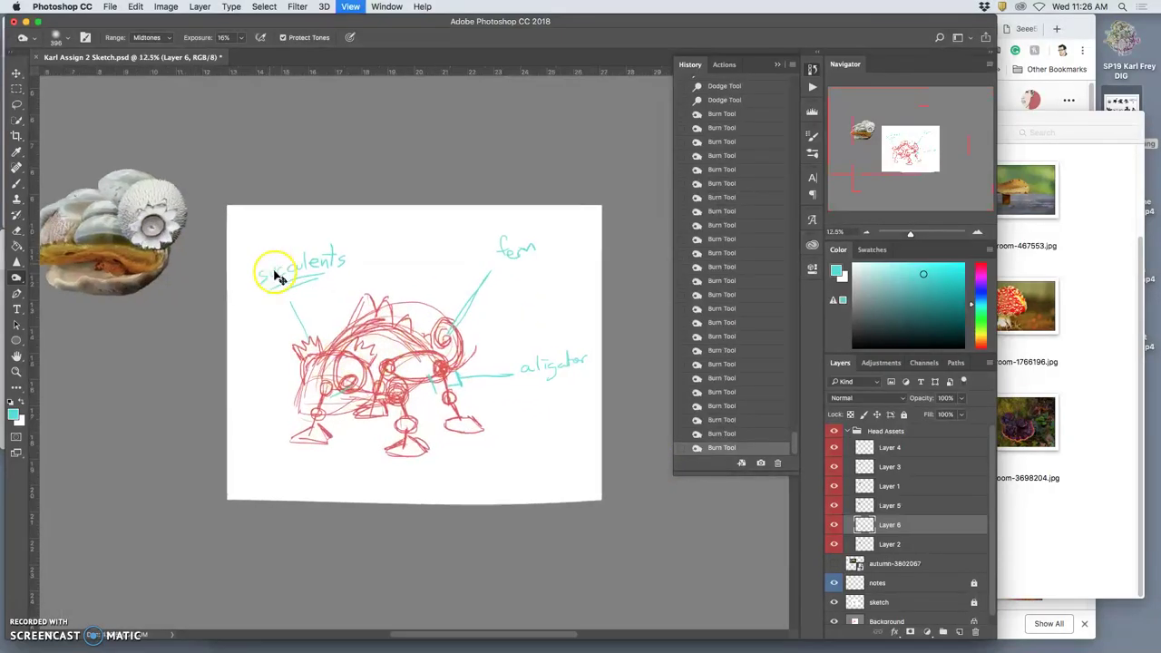
left_click_drag(318, 291, 473, 320)
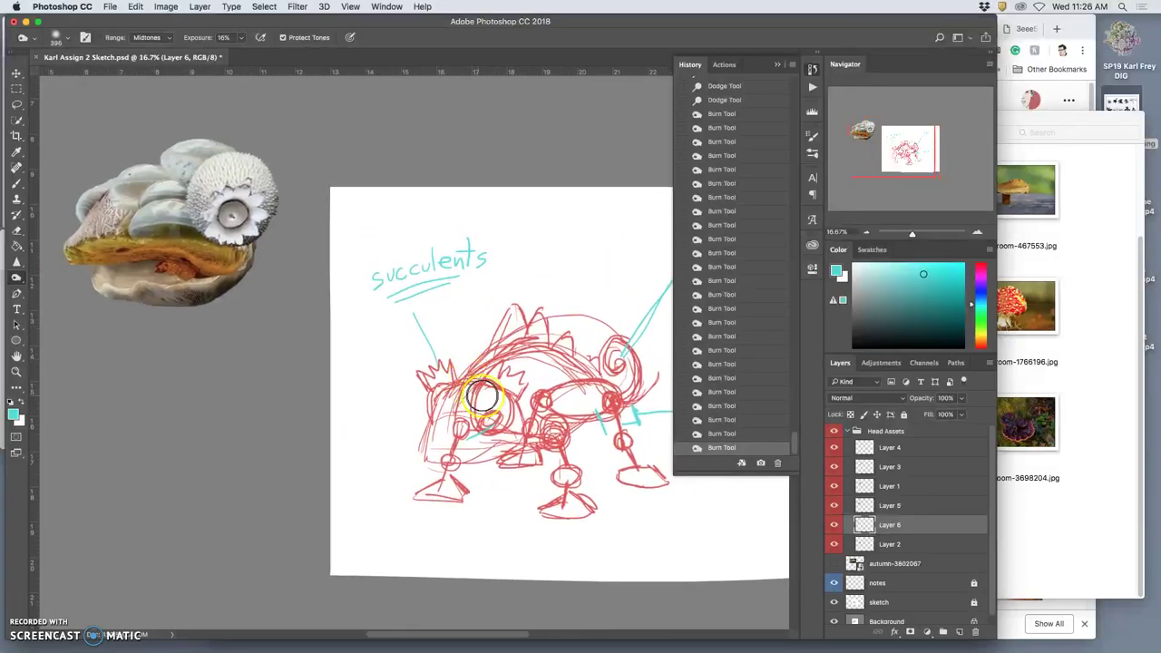
left_click(833, 467)
left_click(834, 467)
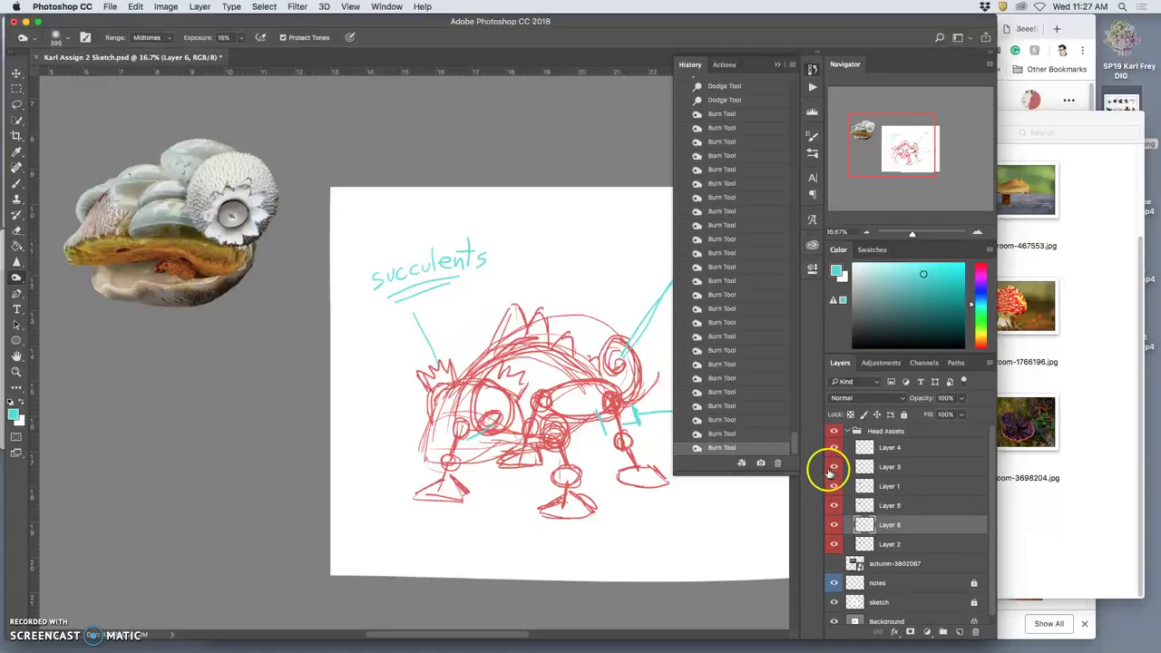
key("super+plus")
left_click_drag(357, 250, 495, 341)
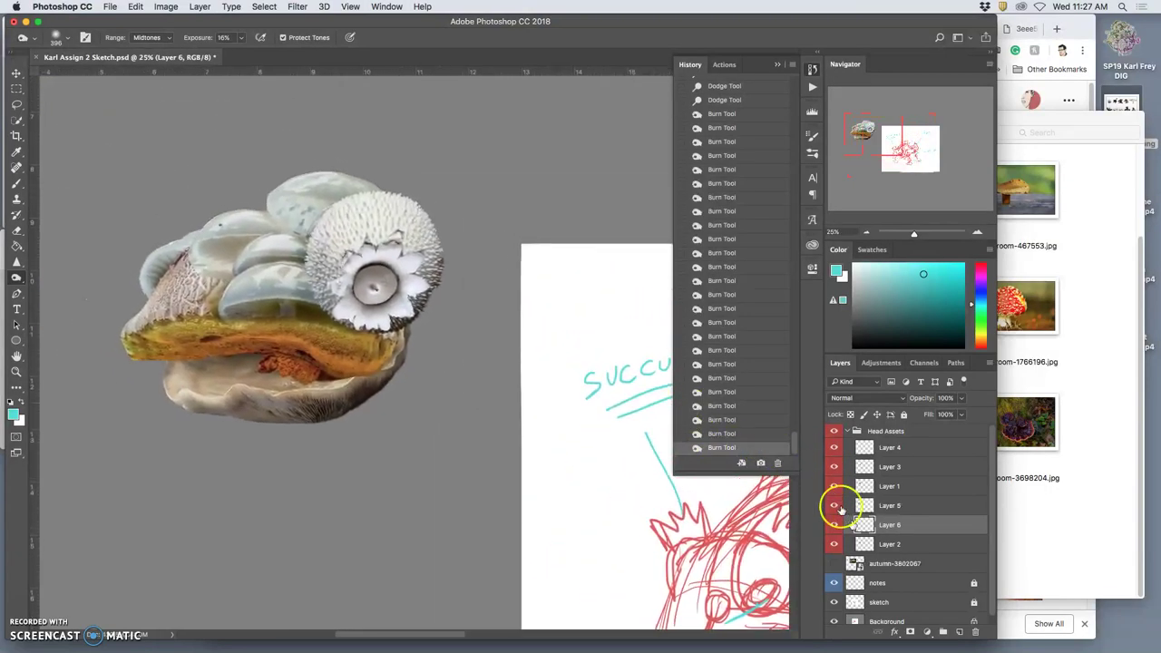
Step: Identify the layer holding the spiky white eye ball and duplicate it, Layer 3
left_click(835, 487)
left_click(836, 486)
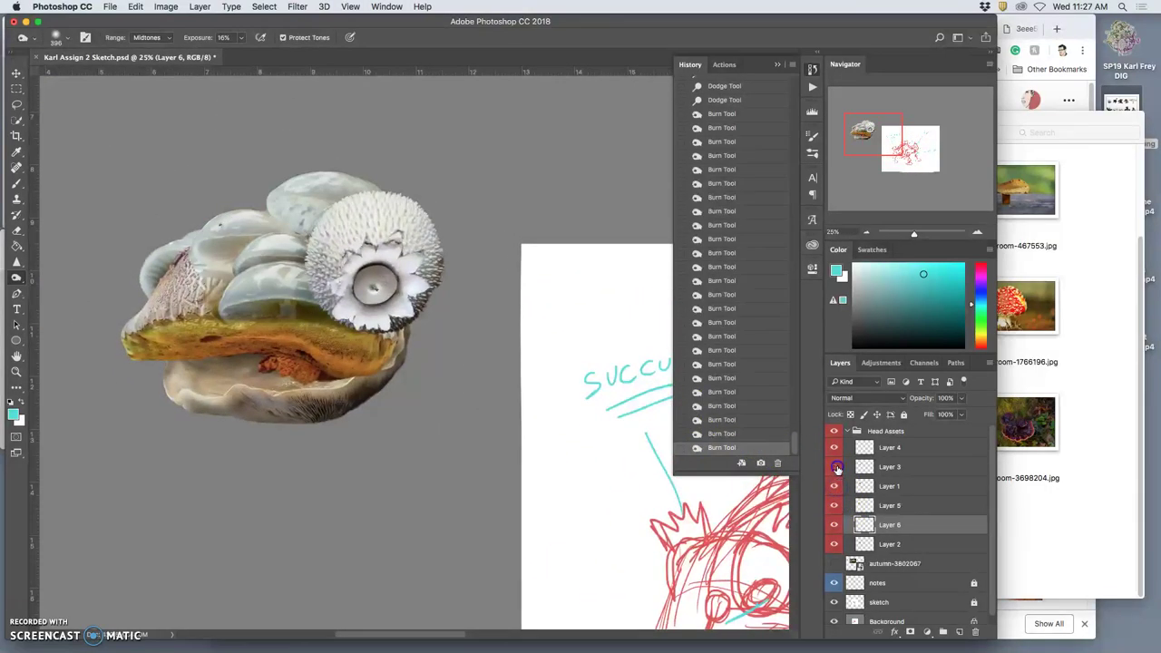
left_click(837, 467)
left_click(837, 467)
left_click(888, 467)
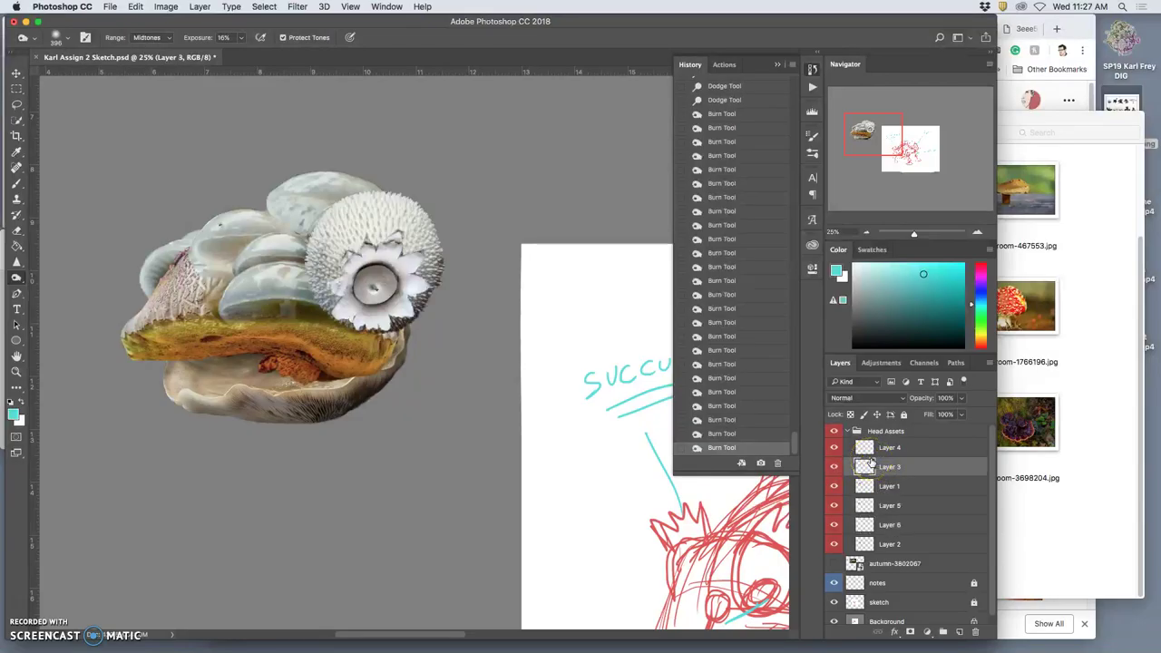
key("super+j")
Step: Flip the eye ball copy horizontally and move it over the snout on the opposite side of the head
left_click(16, 73)
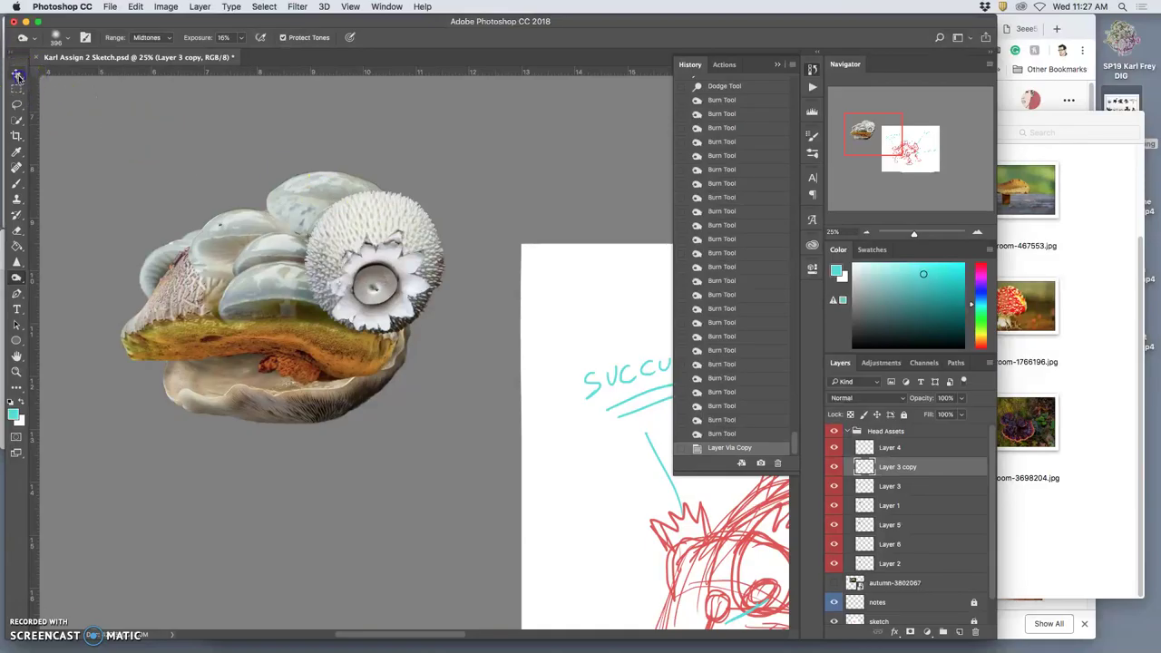
left_click(352, 227)
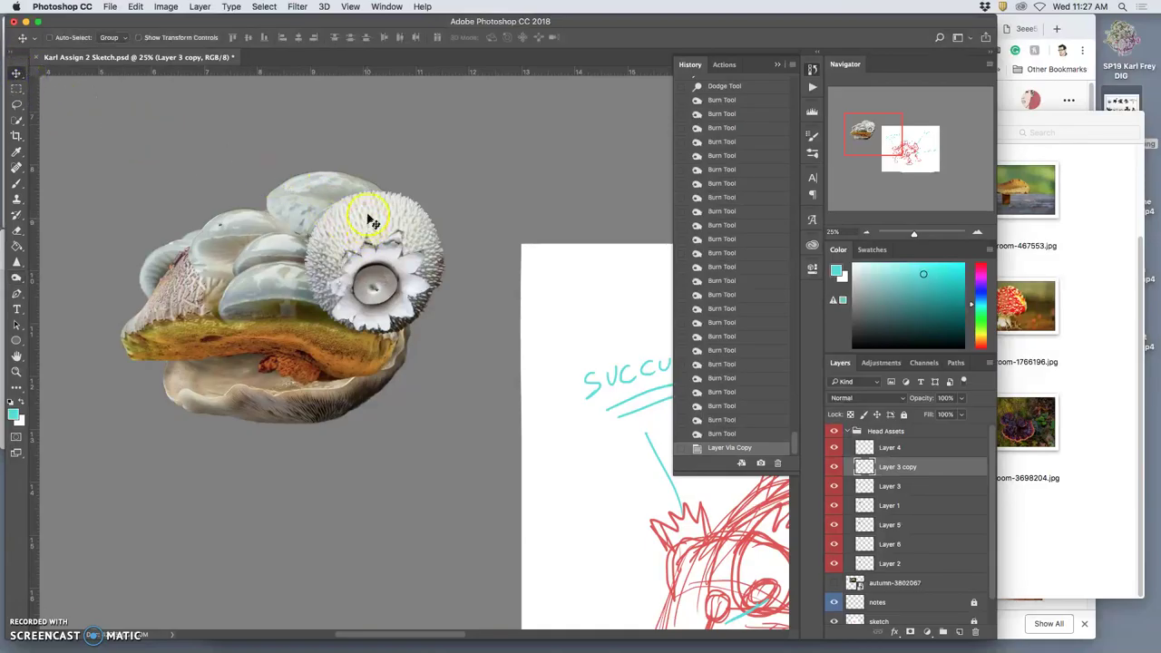
key("super+t")
right_click(380, 211)
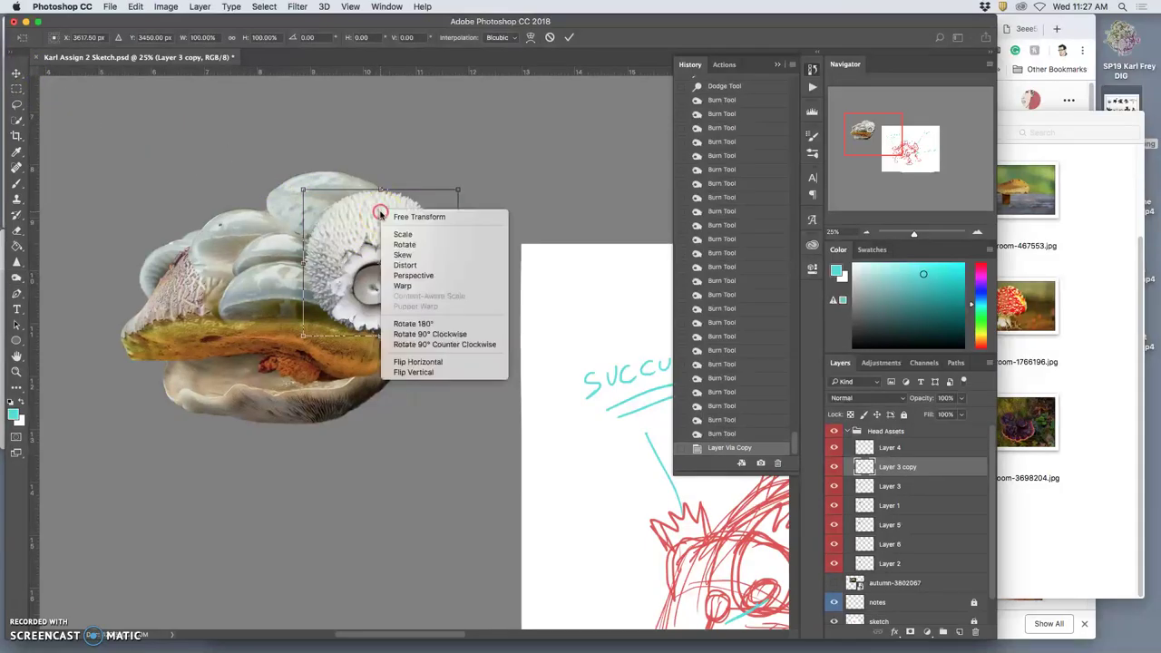
left_click(431, 363)
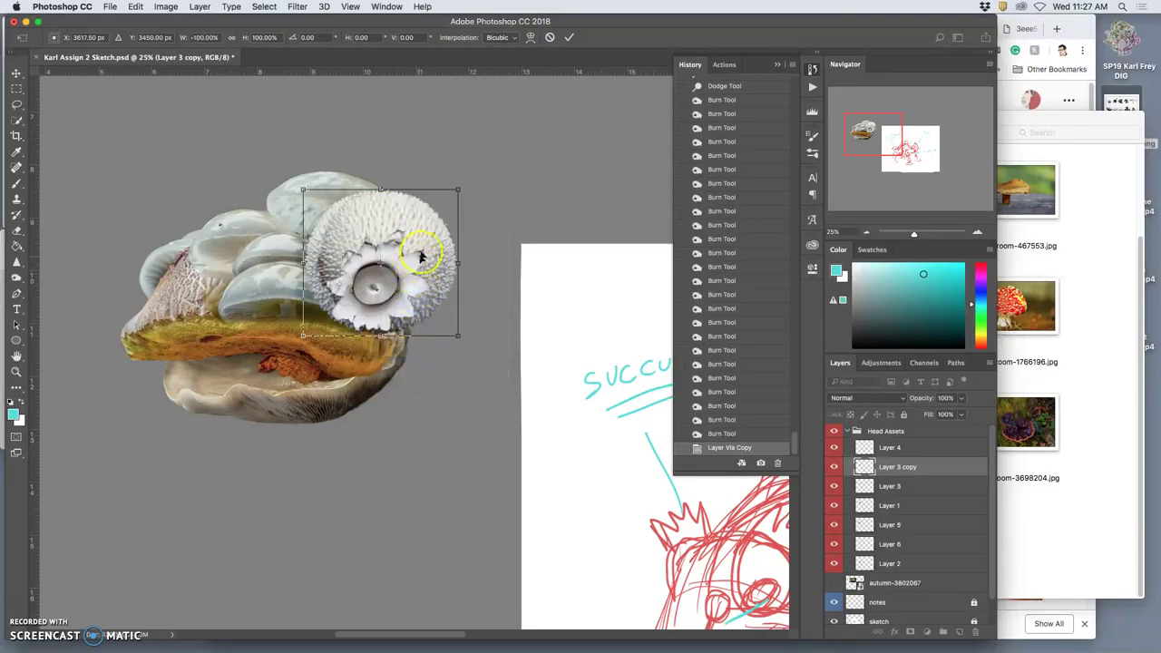
left_click_drag(424, 239, 250, 230)
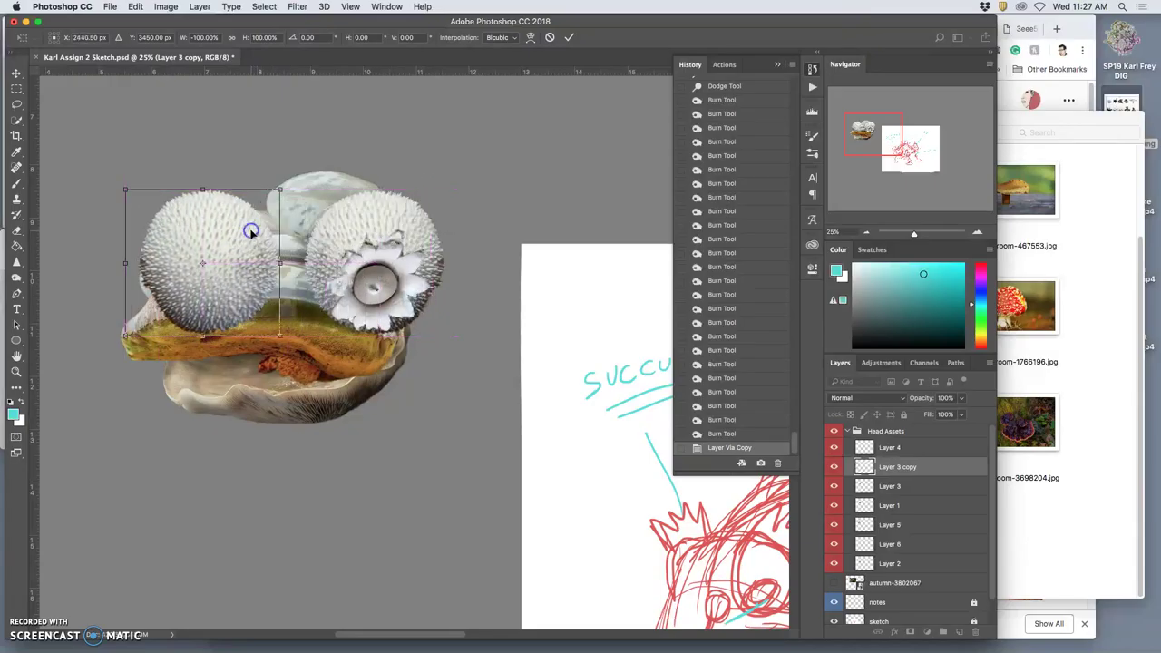
key("Return")
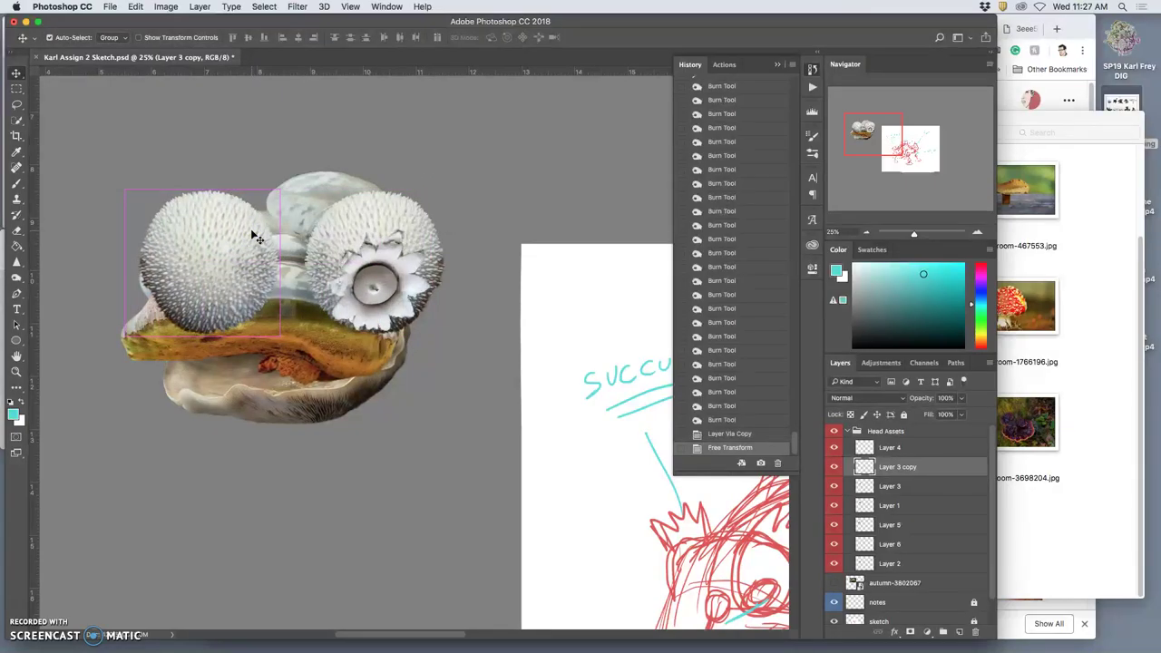
Step: Send the eye ball copy backward four levels so it sits between Layer 6 and Layer 2
key("super+bracketleft")
key("super+bracketleft")
key("super+bracketleft")
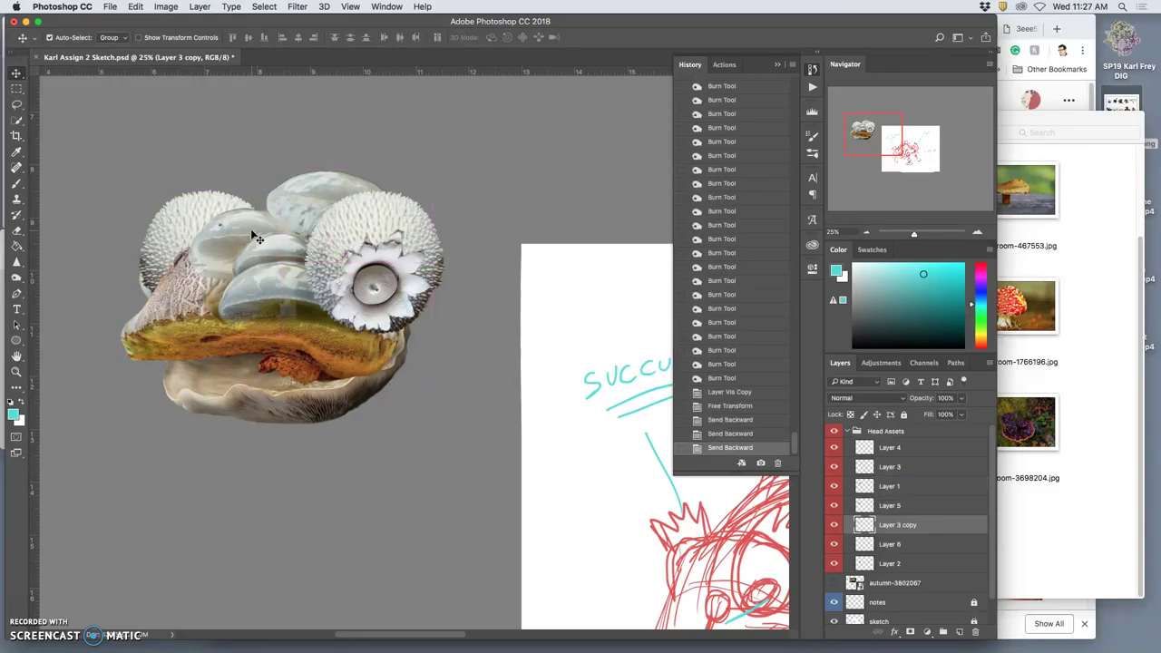
key("super+bracketleft")
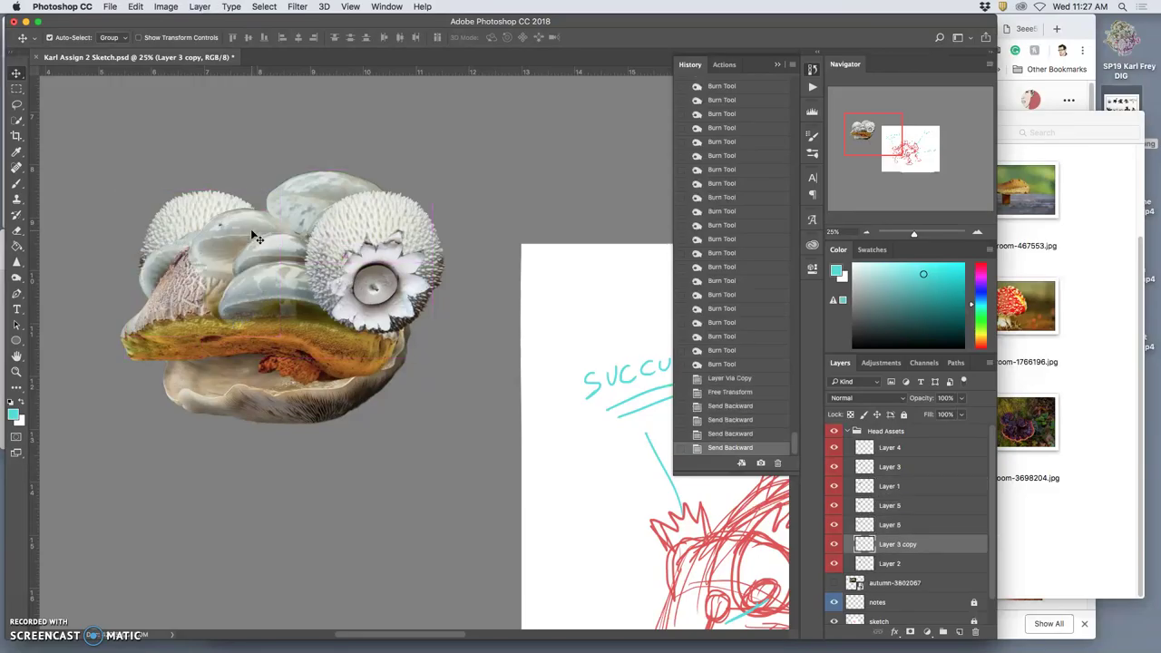
Step: Narrow the eye ball copy behind the snout to about 92% width with Free Transform
left_click(382, 270, "super")
key("super+t")
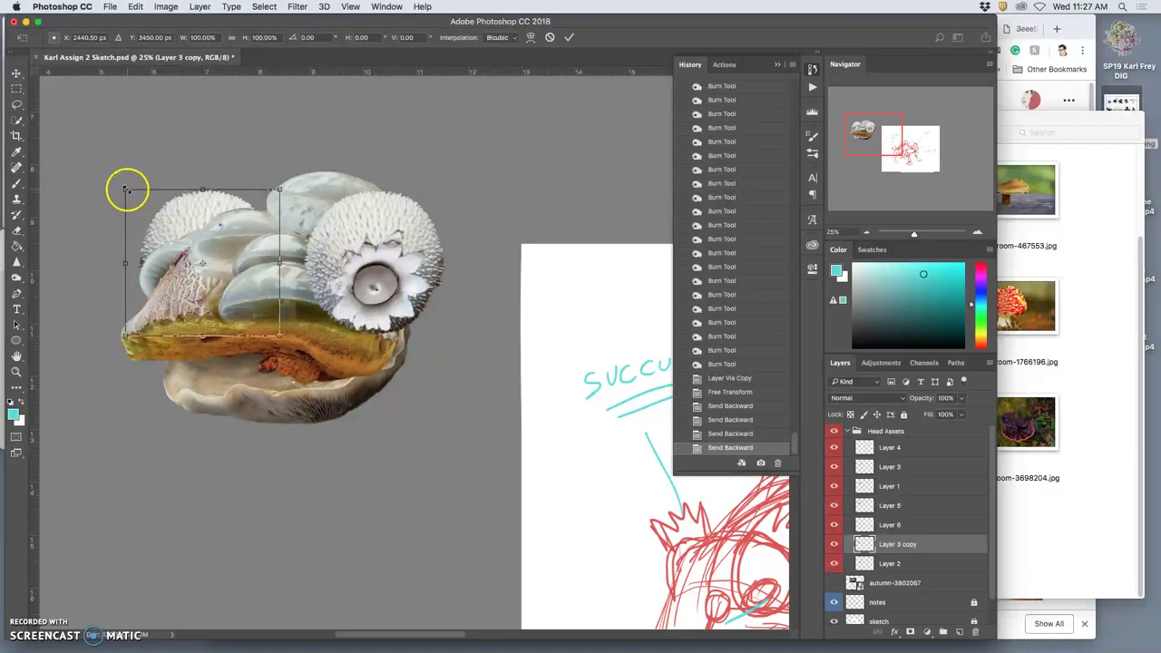
left_click_drag(128, 189, 137, 191)
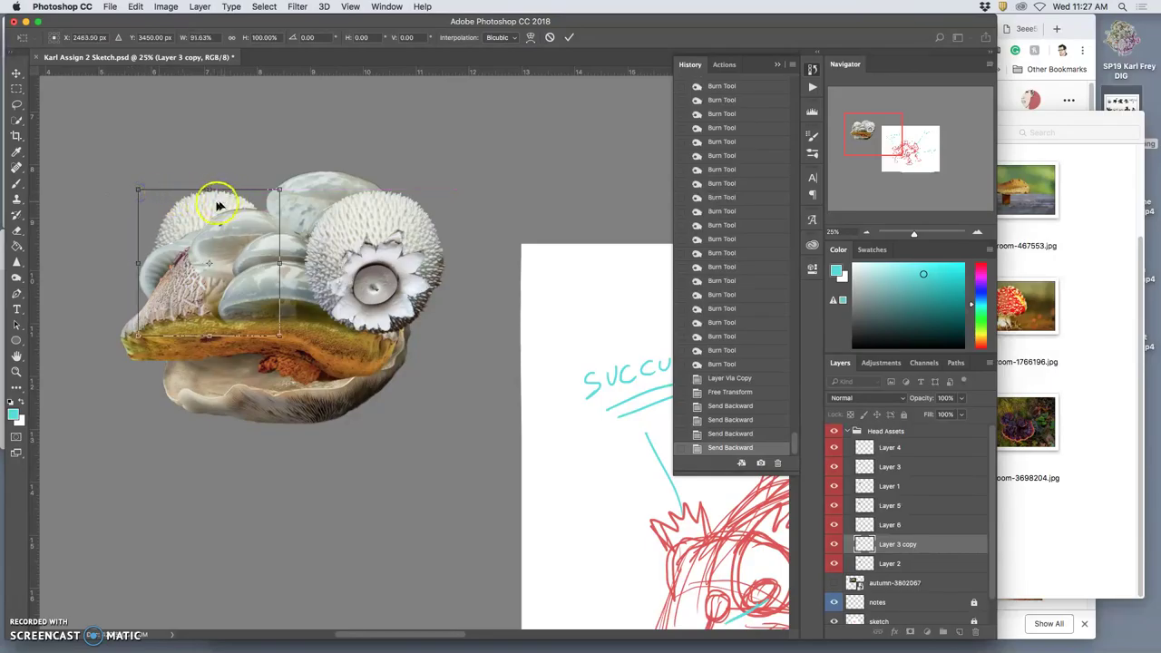